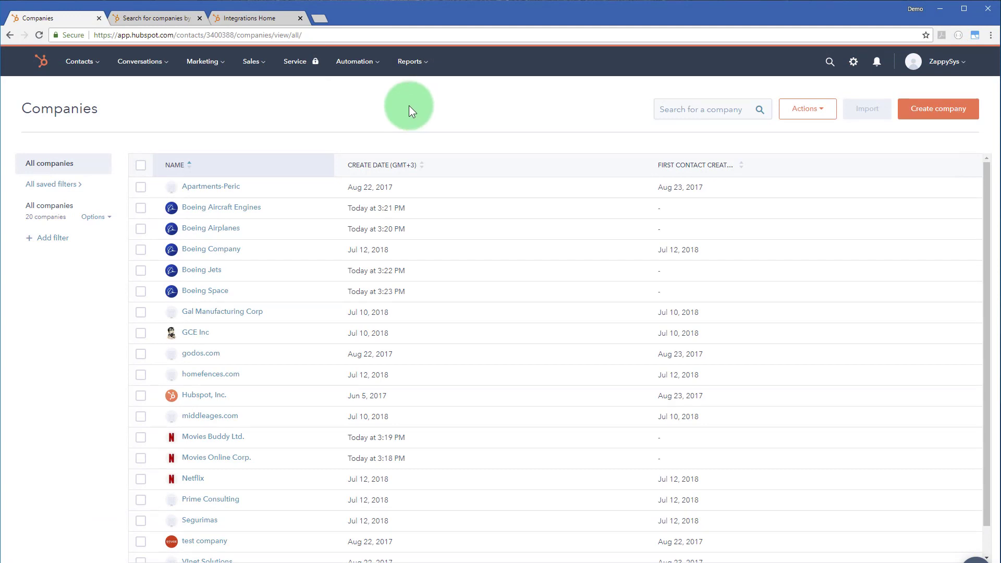
- Search the HubSpot company list for boeing.com
double_click(27, 111)
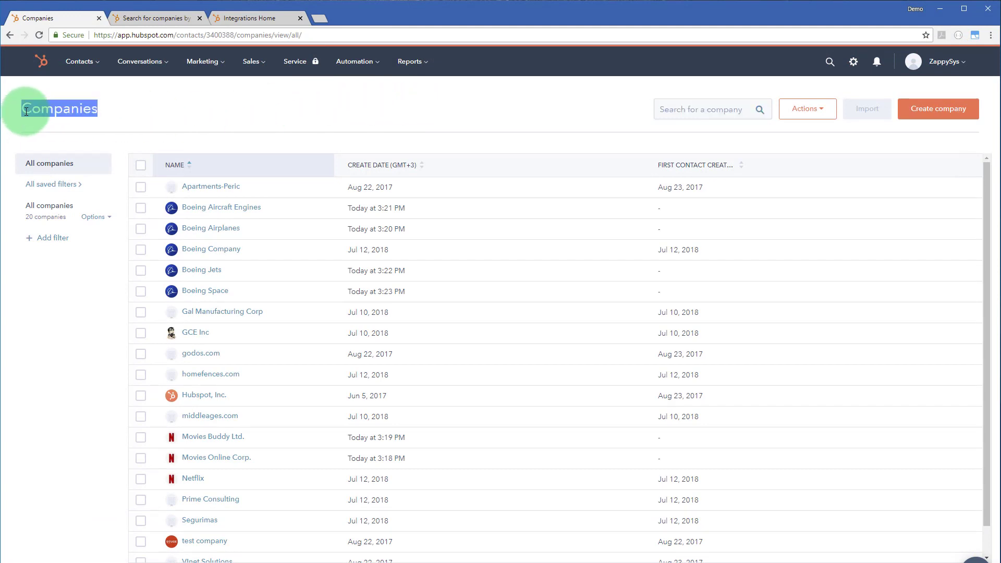
drag(132, 35, 176, 35)
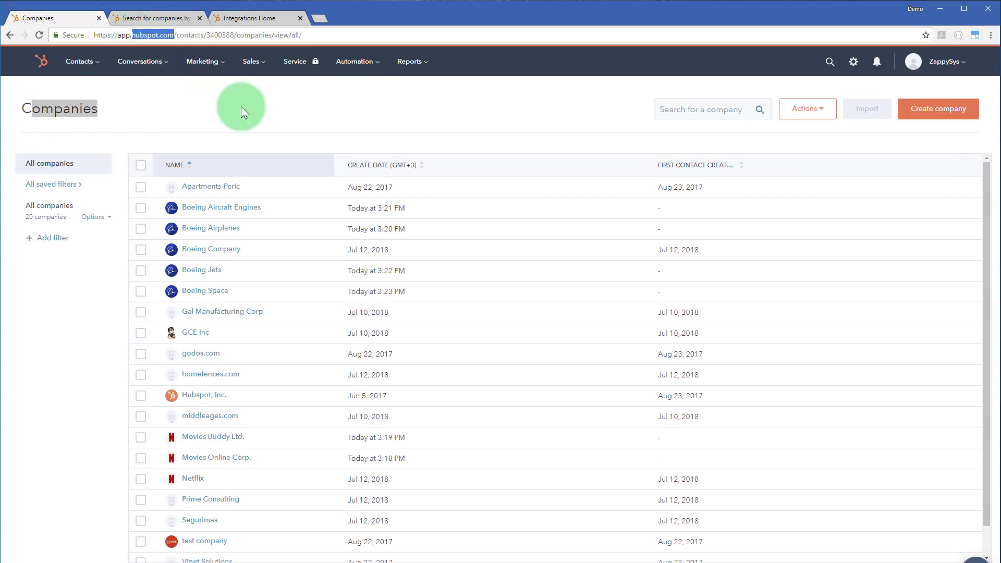
click(293, 106)
mouse_move(359, 208)
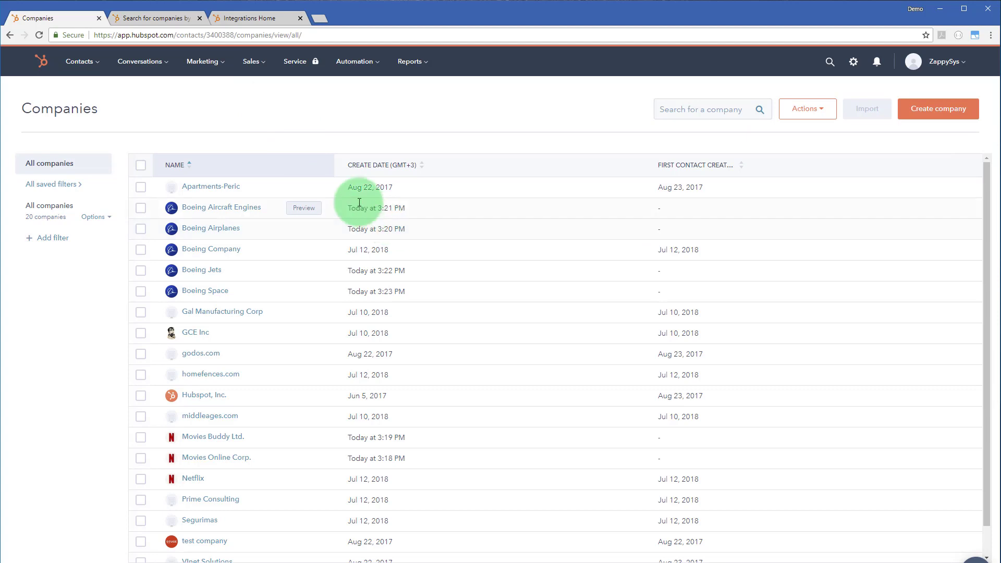
click(693, 109)
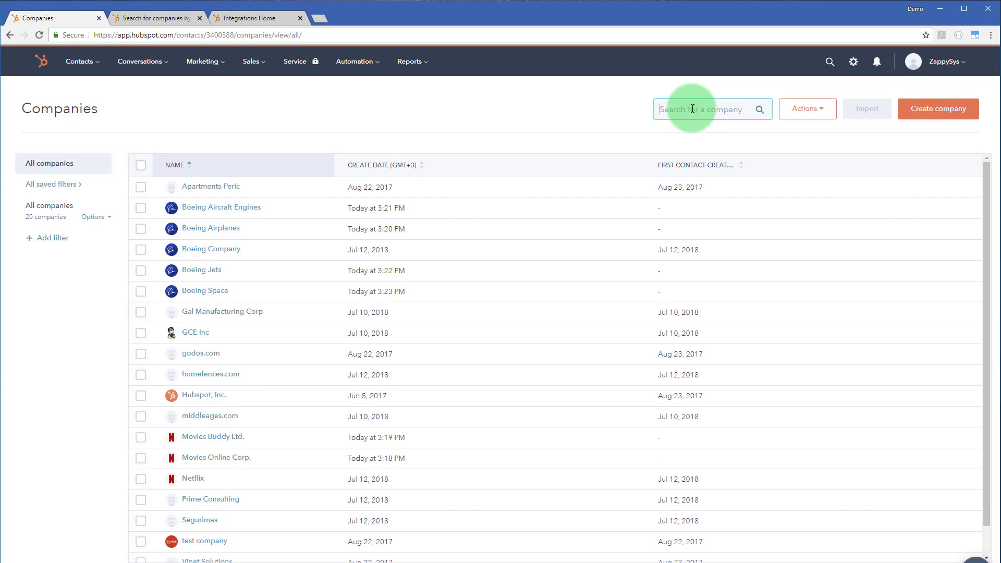
text(bohe)
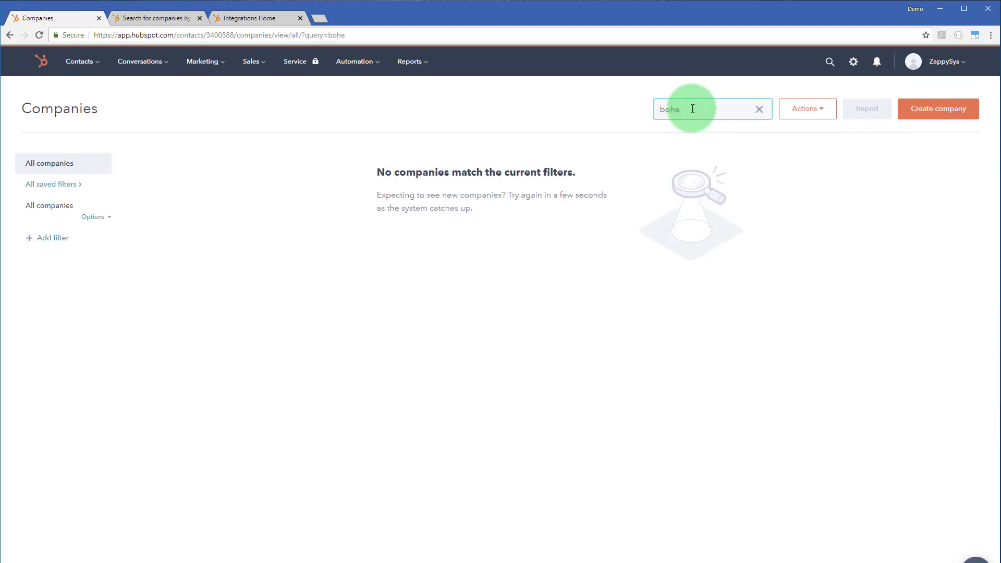
key(BackSpace)
key(BackSpace)
text(e)
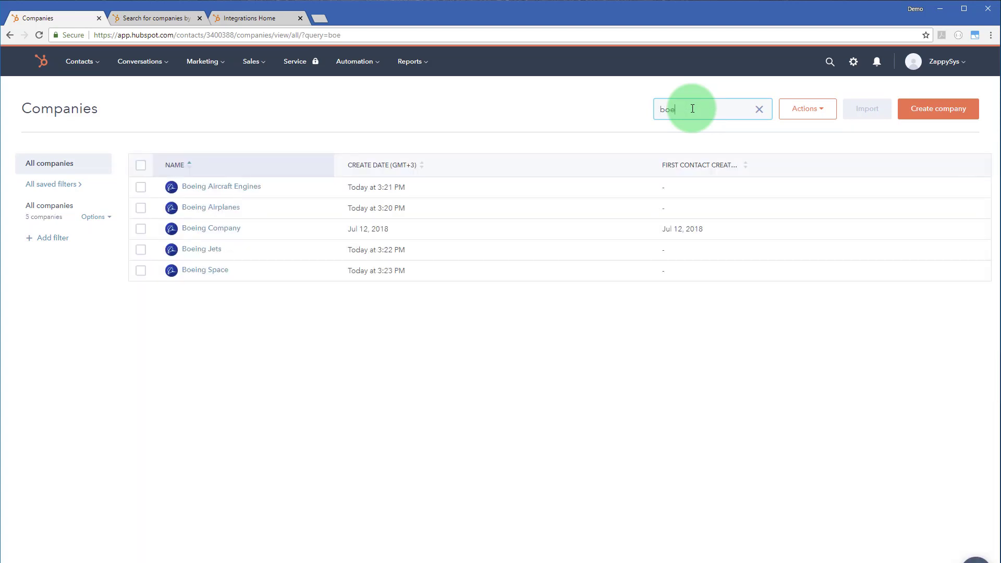
text(ing.com)
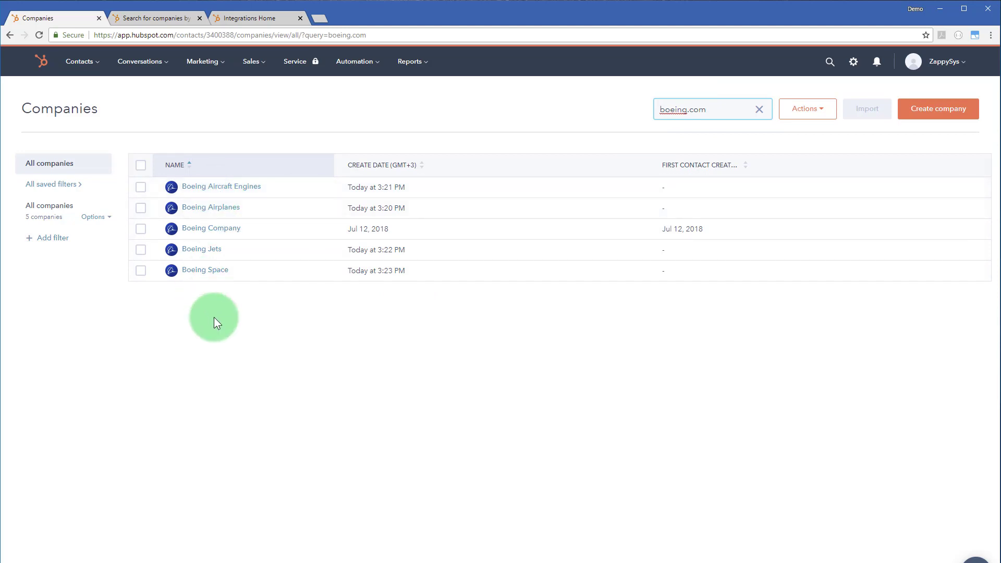
- Replace the search with netflix.com, leaving Movies Buddy Ltd., Movies Online Corp. and Netflix
double_click(726, 110)
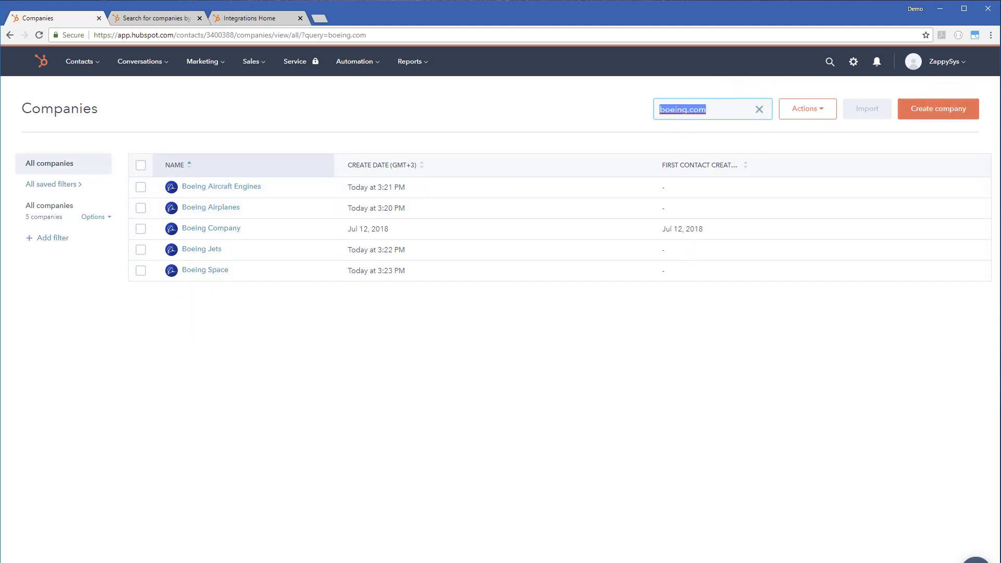
key(BackSpace)
text(netfli)
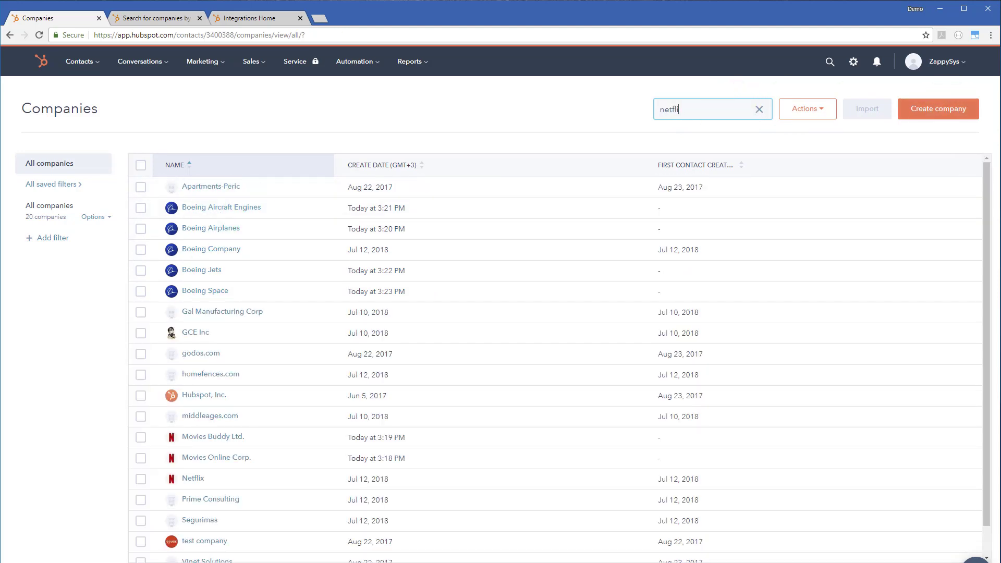
text(x.com)
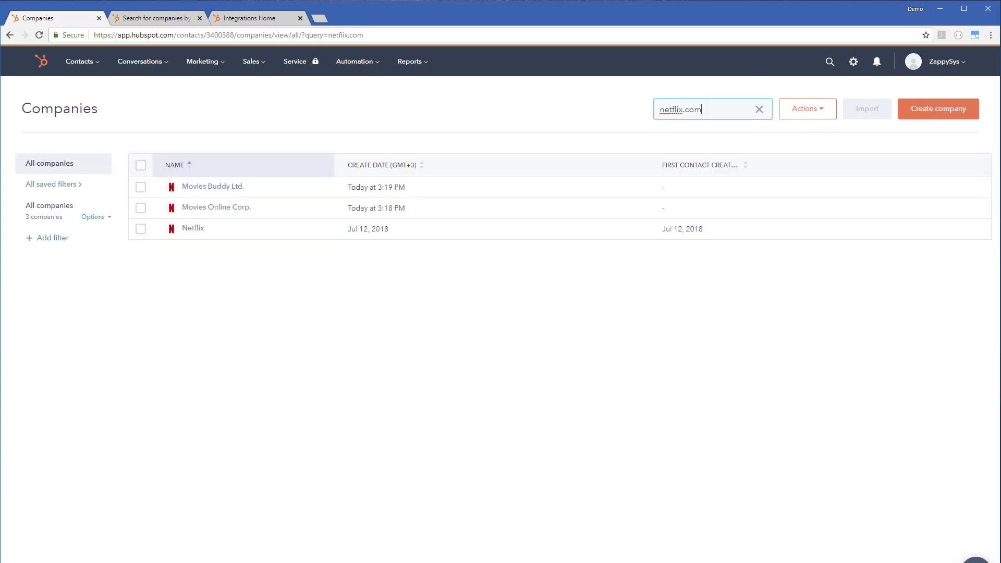
click(465, 398)
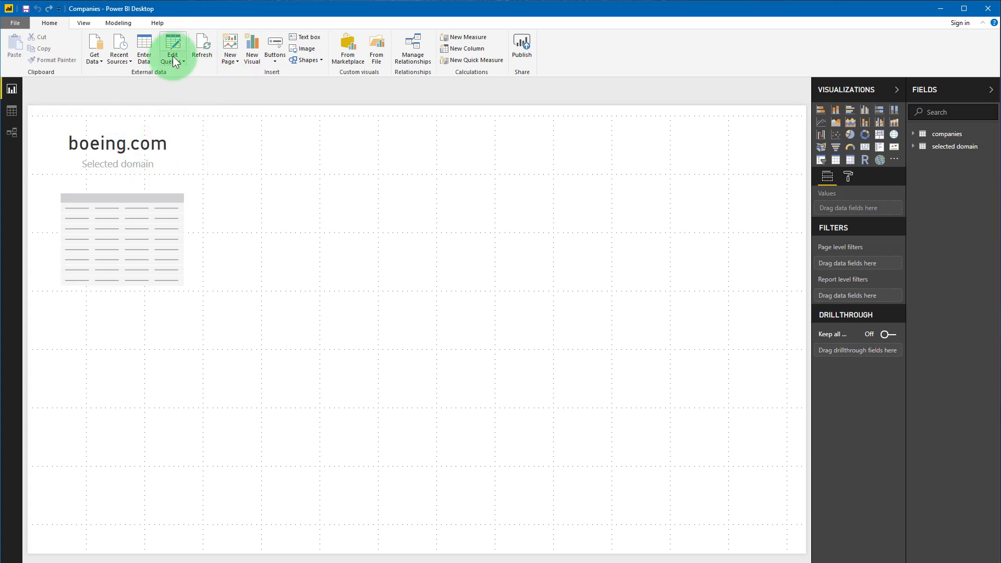
- Change the Domain parameter value to netflix.com in Edit Parameters
click(172, 58)
click(212, 95)
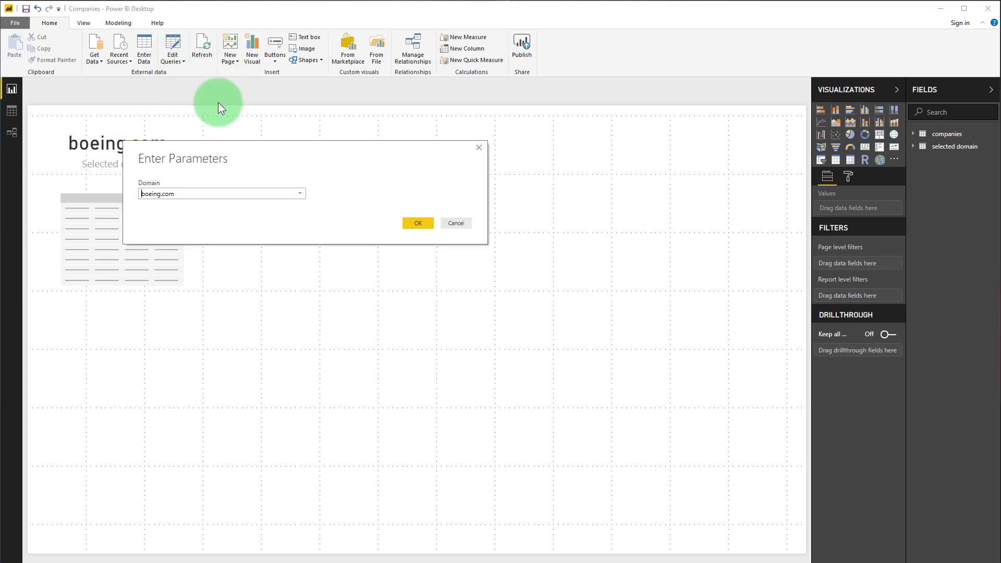
click(300, 193)
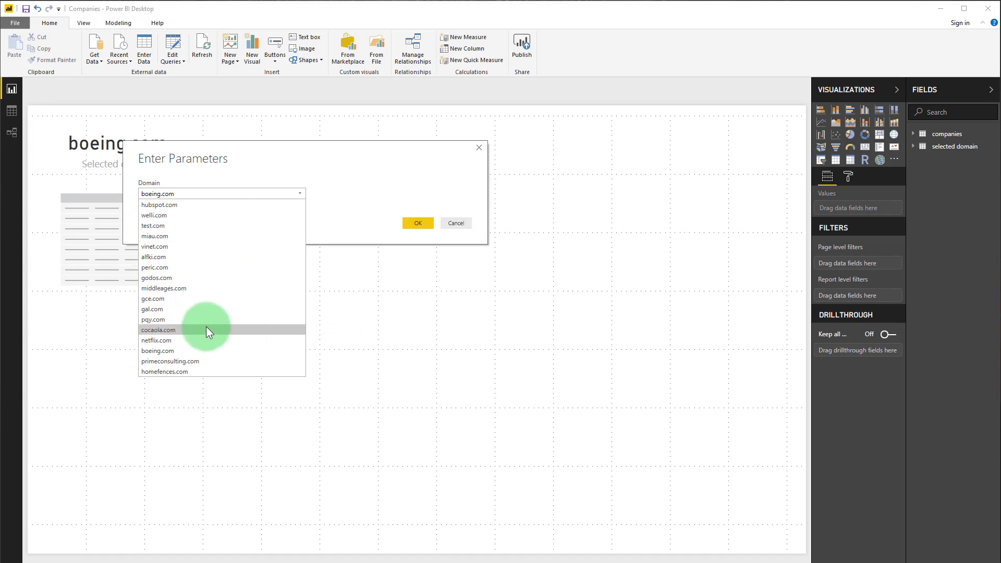
click(210, 352)
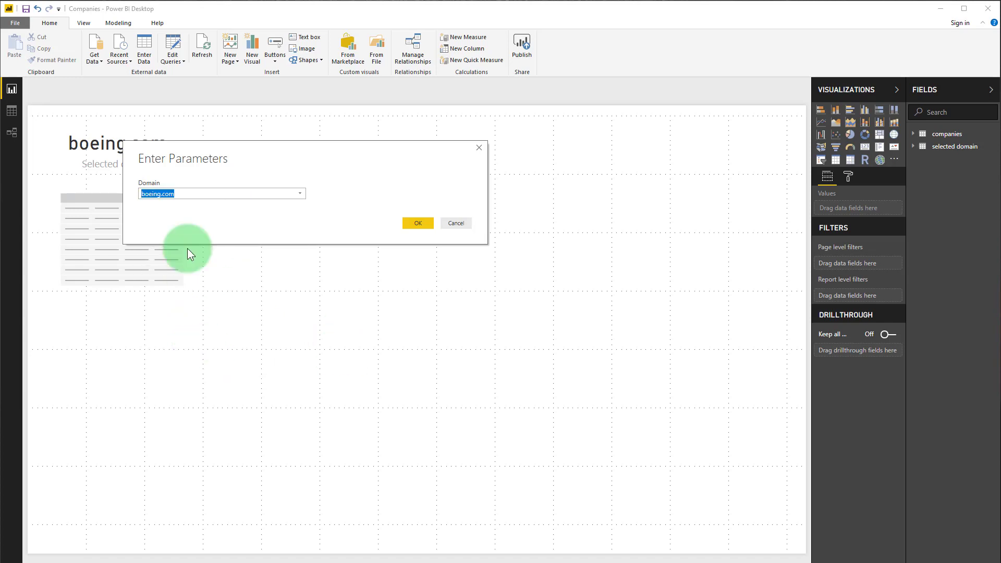
click(299, 197)
click(189, 336)
click(419, 224)
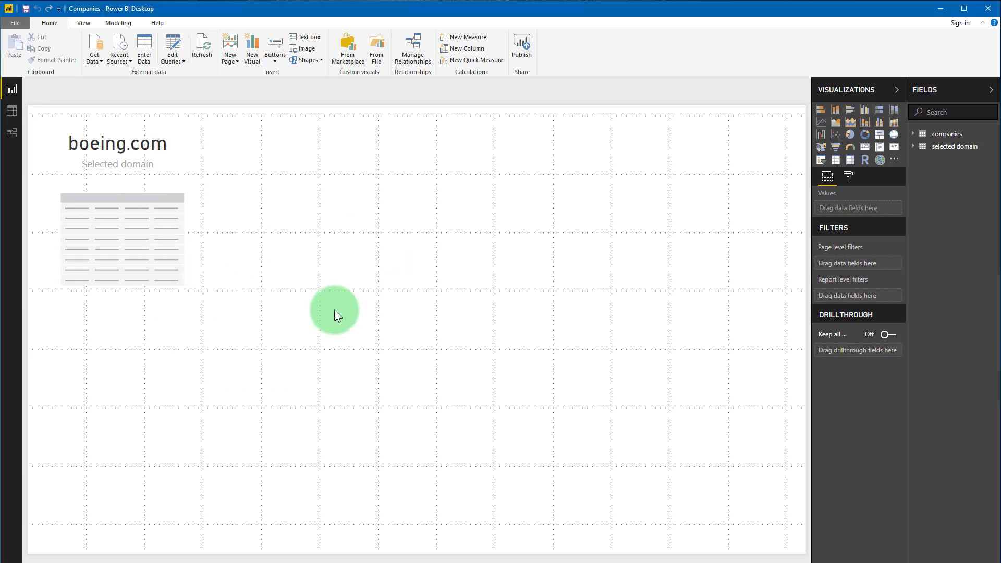
- Apply the pending changes so the domain card shows netflix.com
click(275, 84)
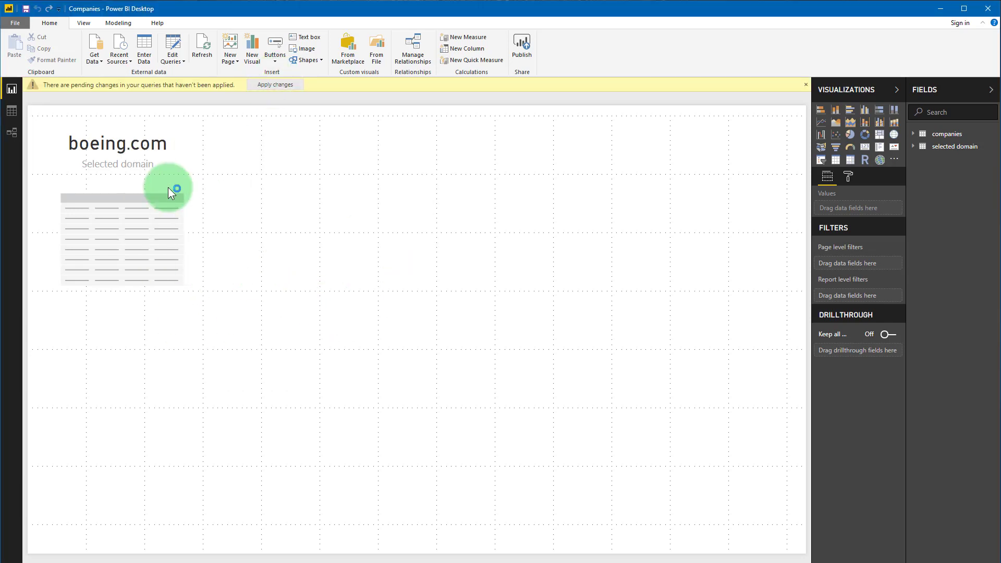
click(133, 193)
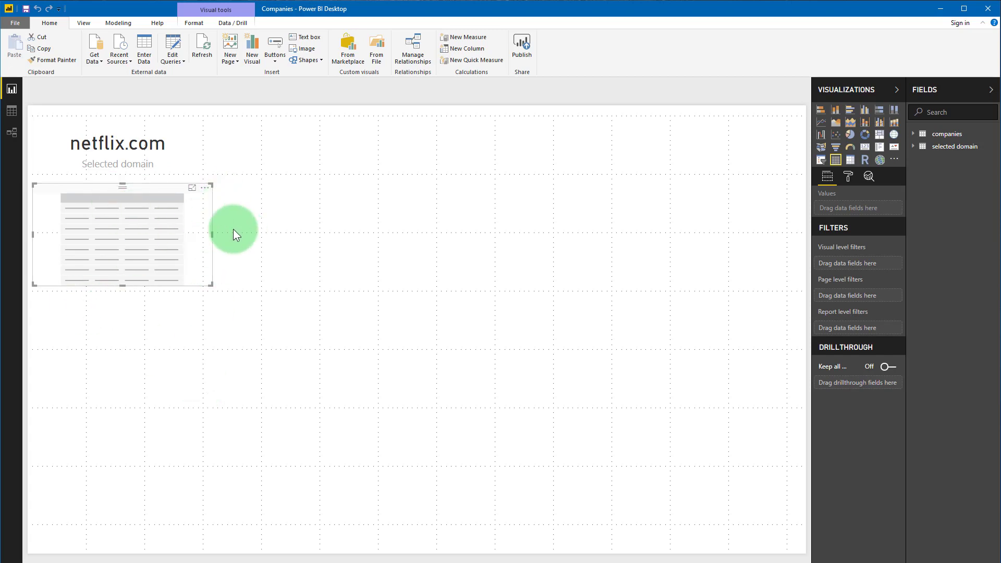
click(196, 95)
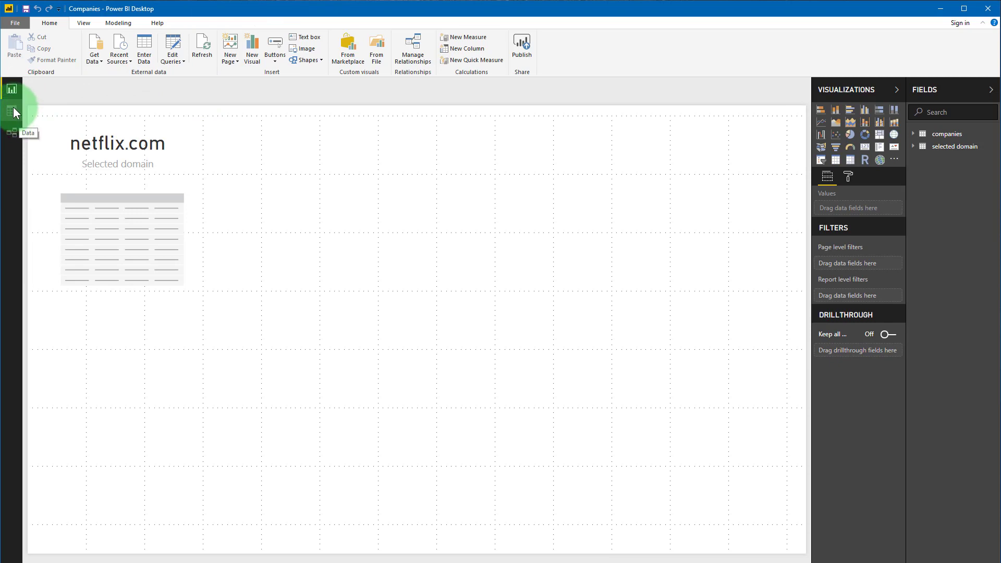
- Review the Domain parameter's settings and its suggested-values query in Power Query Editor
click(172, 44)
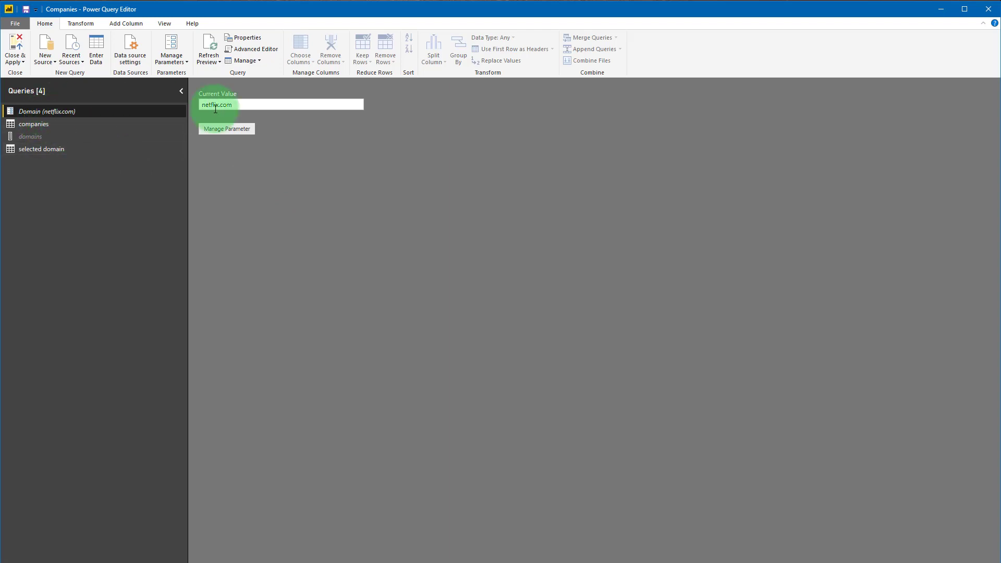
click(232, 131)
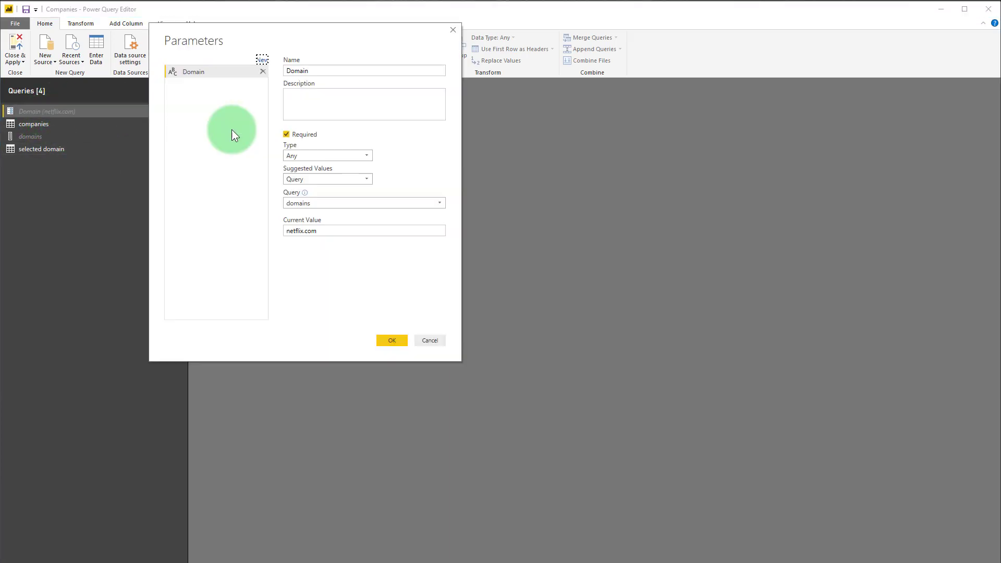
click(376, 203)
click(377, 214)
click(437, 344)
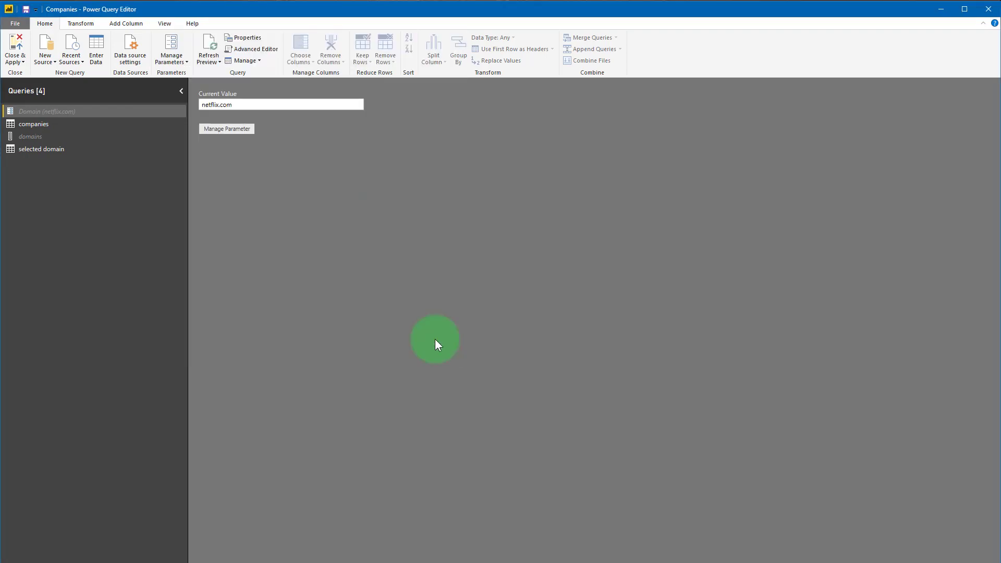
- Inspect the domains query's Source, Removed Columns and Make list steps
click(45, 135)
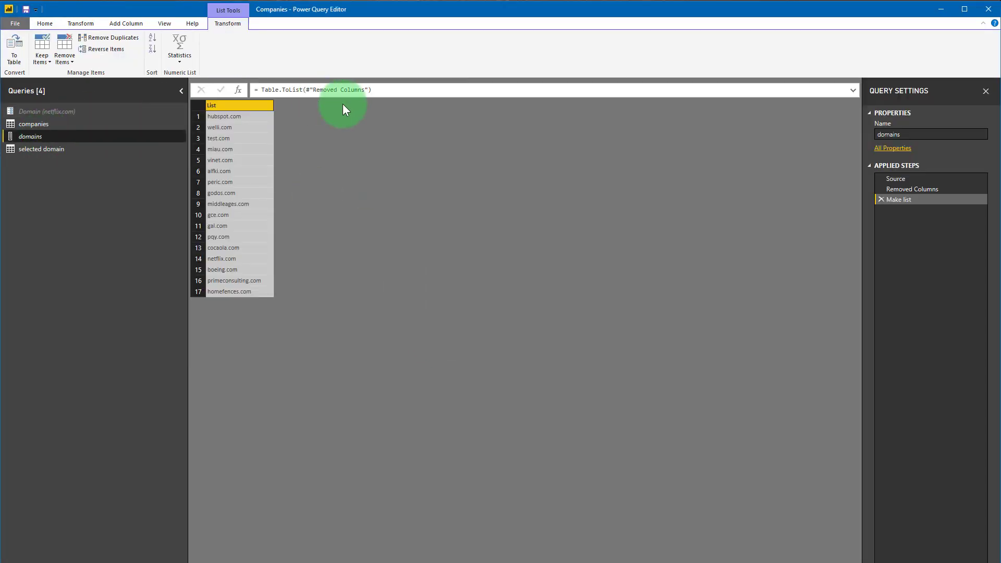
click(921, 179)
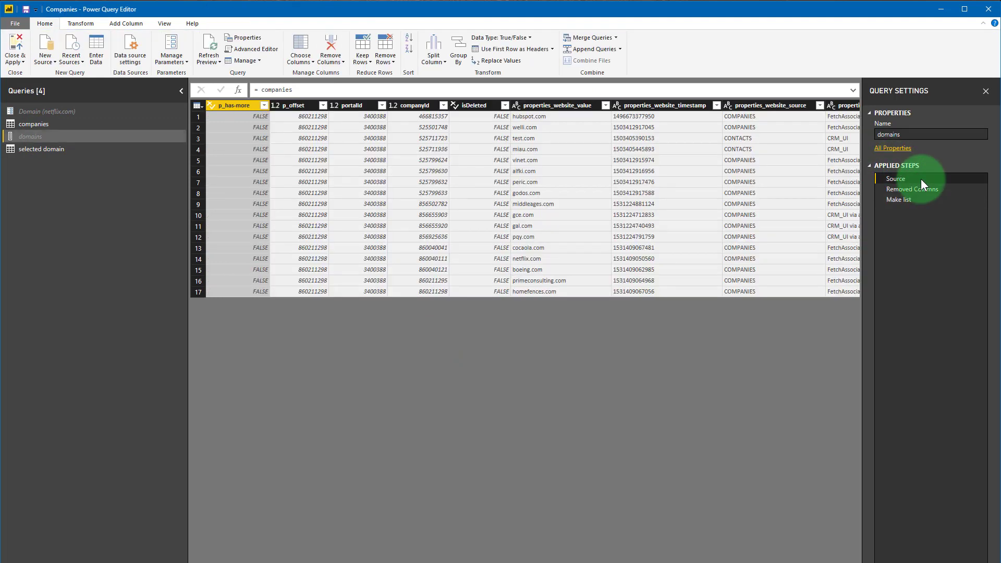
click(313, 90)
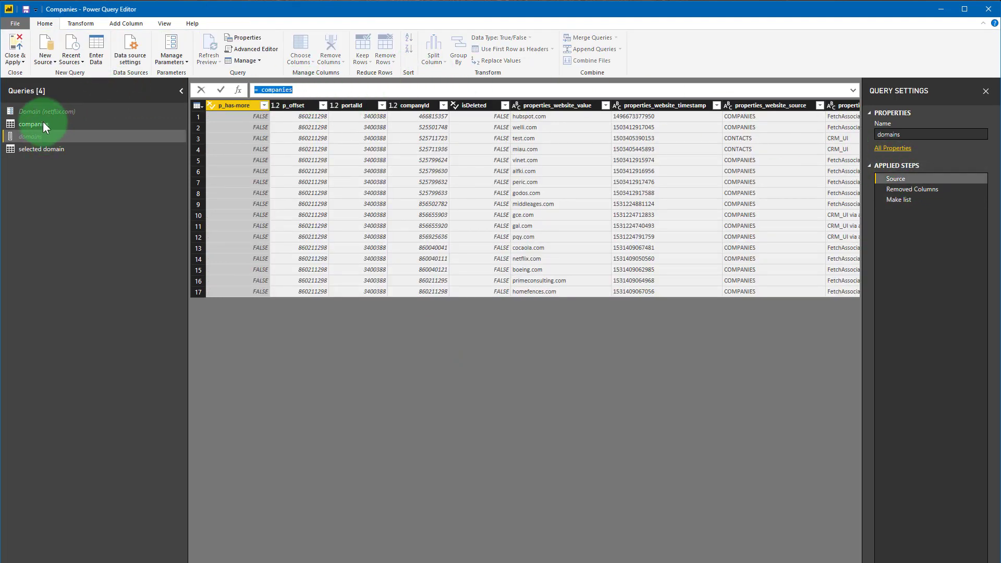
click(920, 190)
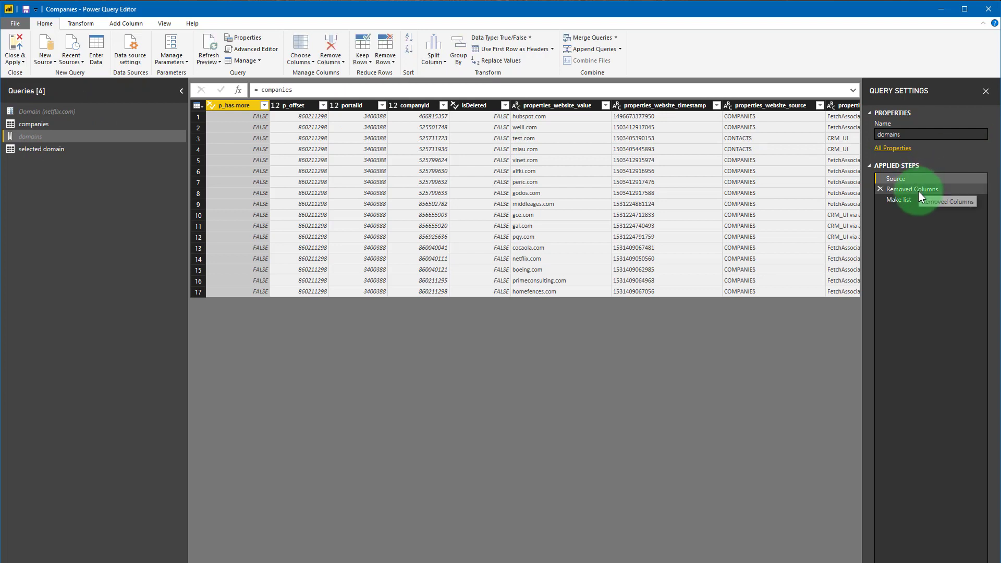
click(944, 201)
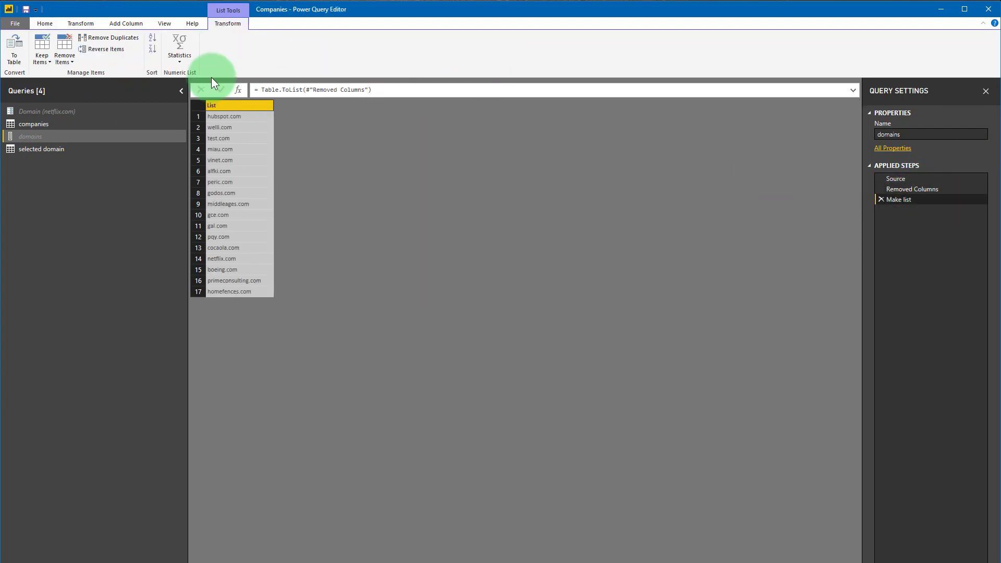
- Check the companies query's Advanced Editor code for Odbc.DataSource 'Hubspot - Companies'
click(45, 124)
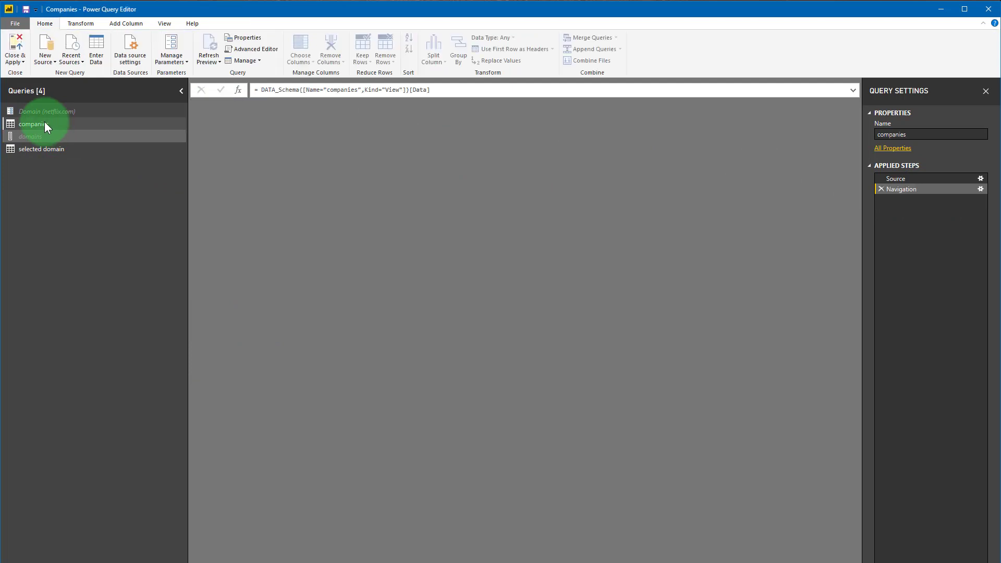
right_click(43, 122)
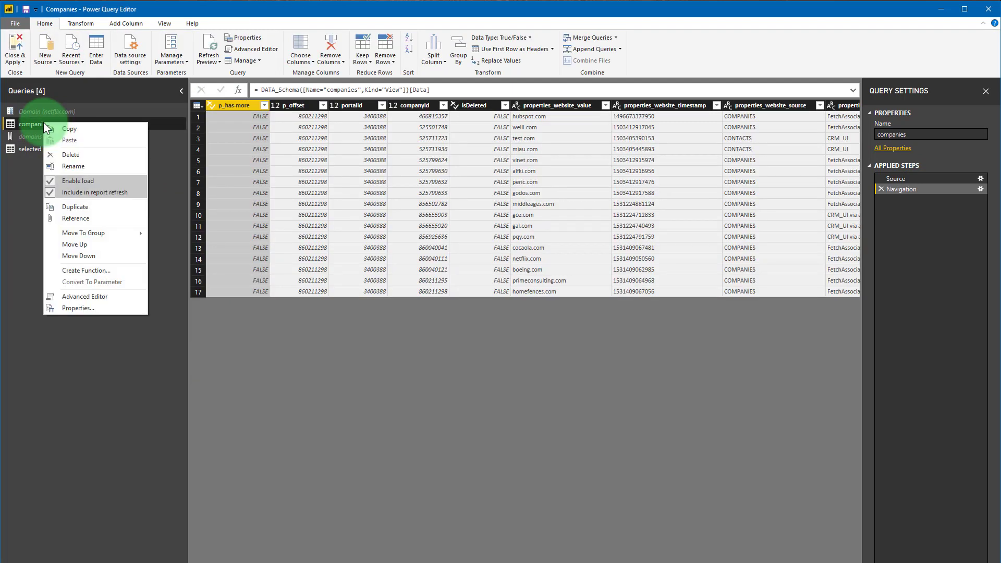
click(99, 295)
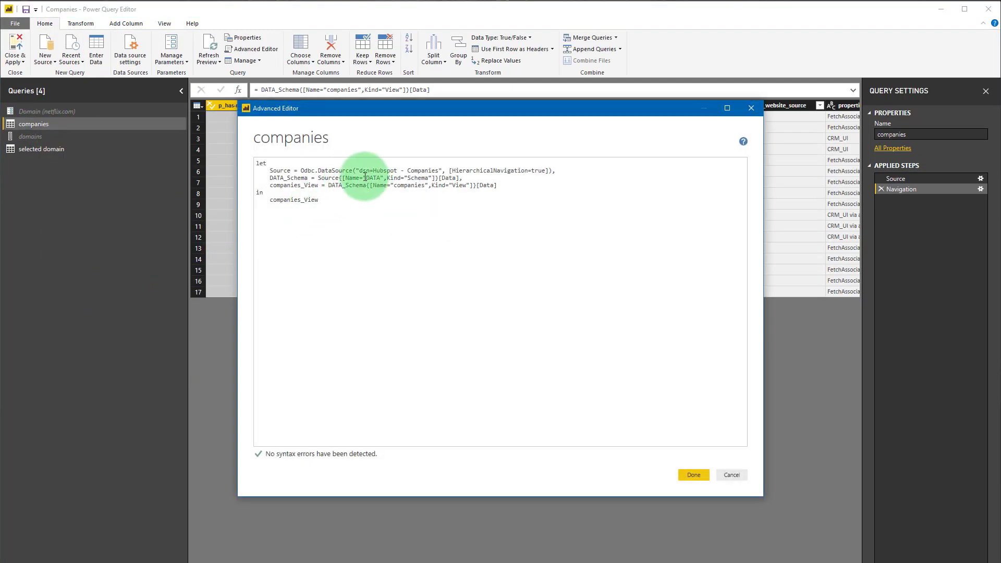
drag(301, 170, 353, 171)
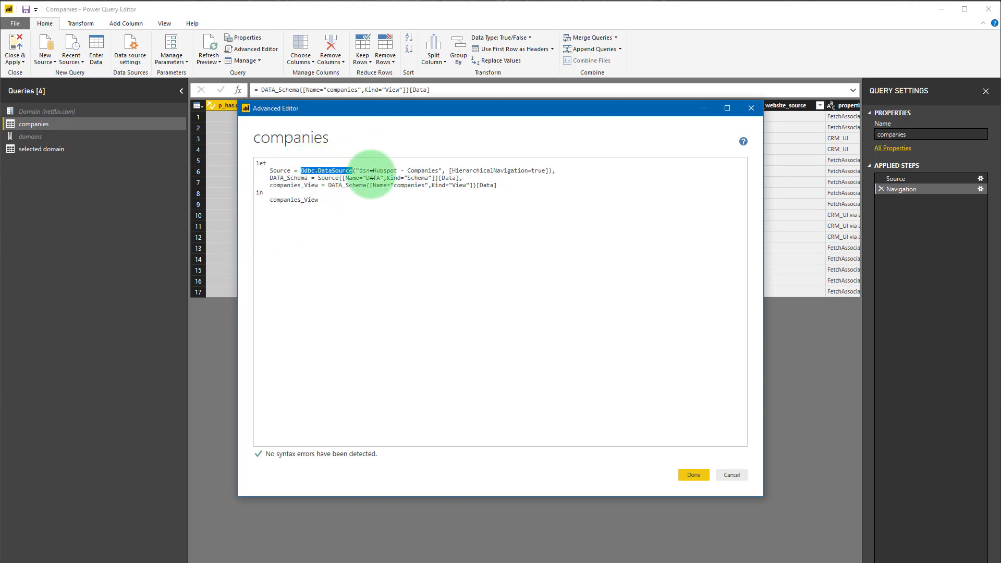
drag(374, 173, 439, 173)
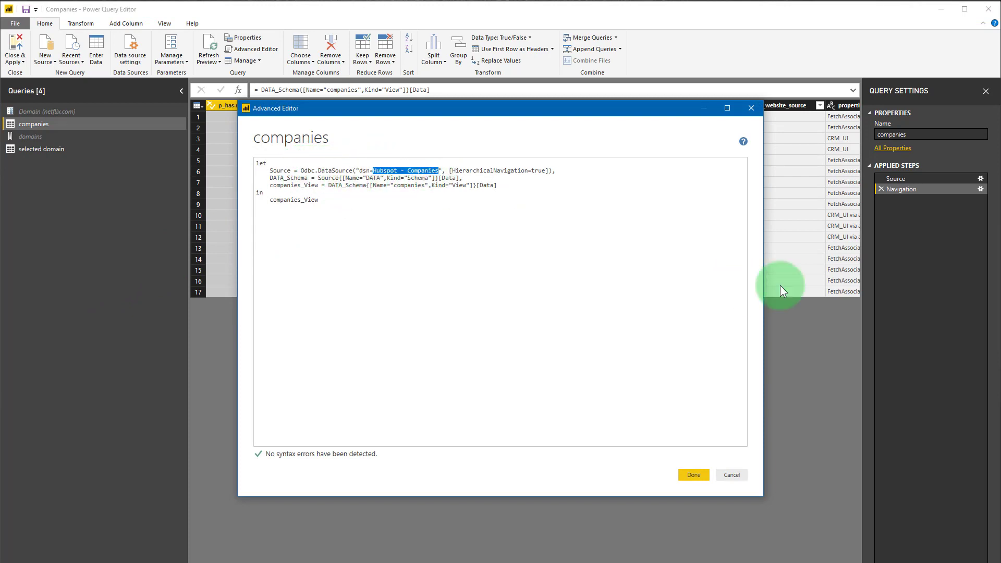
click(697, 476)
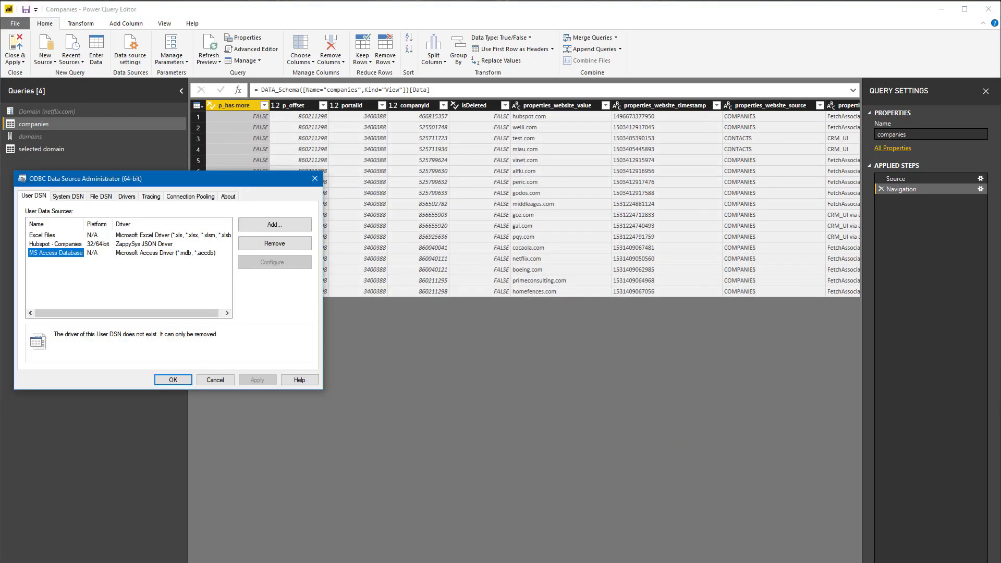
- Open the Hubspot - Companies DSN configuration and run its default preview query
click(68, 244)
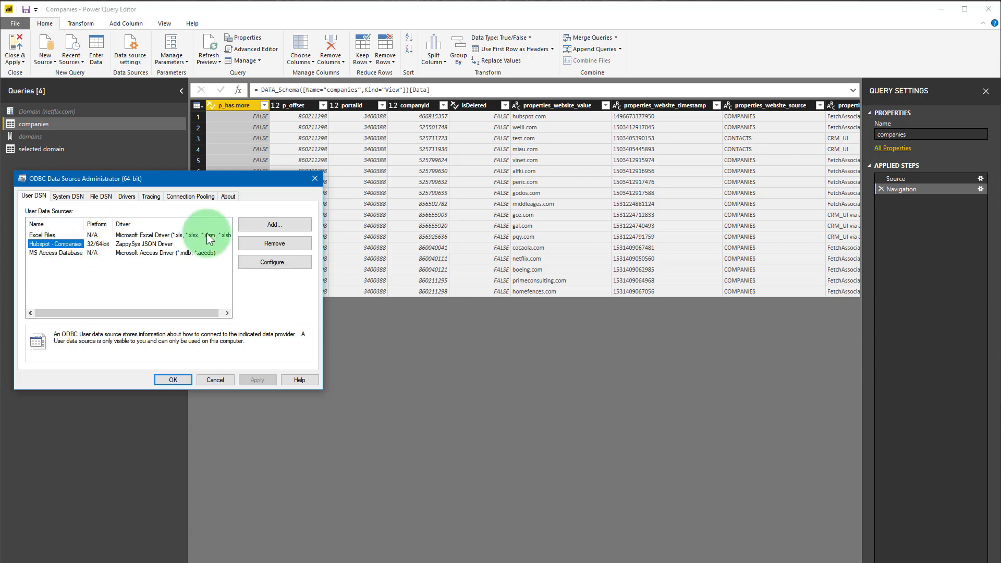
click(306, 264)
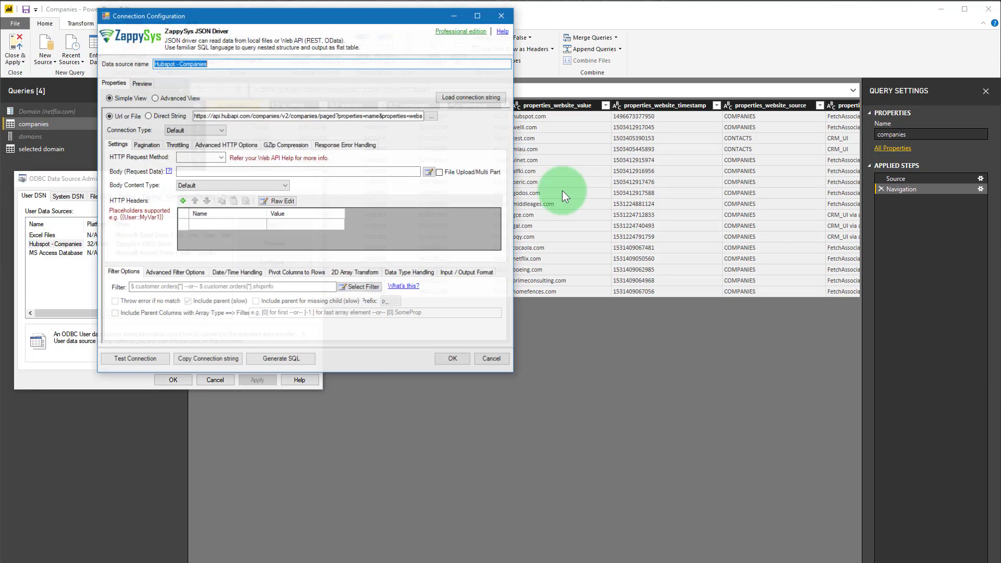
click(142, 82)
click(214, 97)
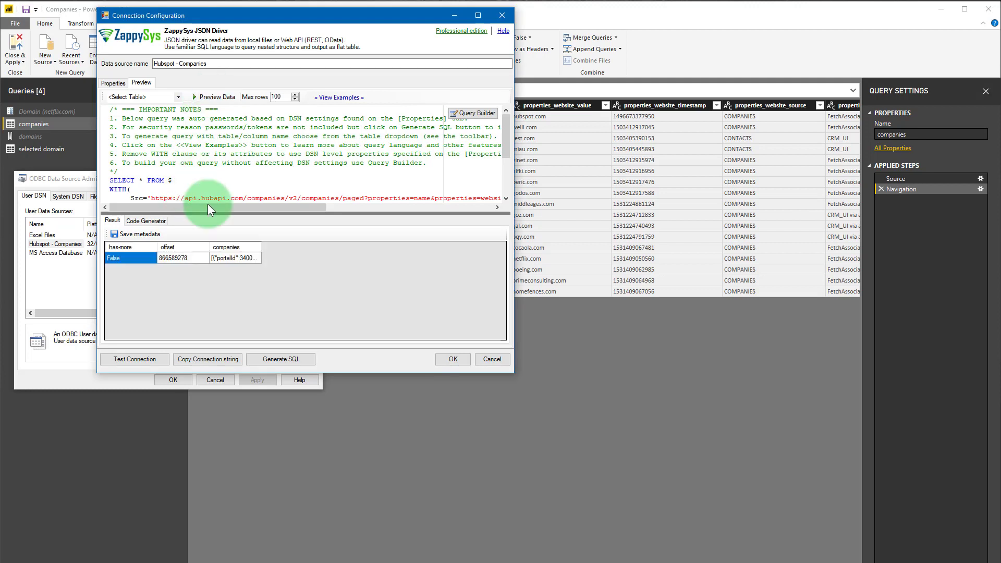
- Change the preview query to FROM companies, preview its rows, and close the configuration
click(200, 180)
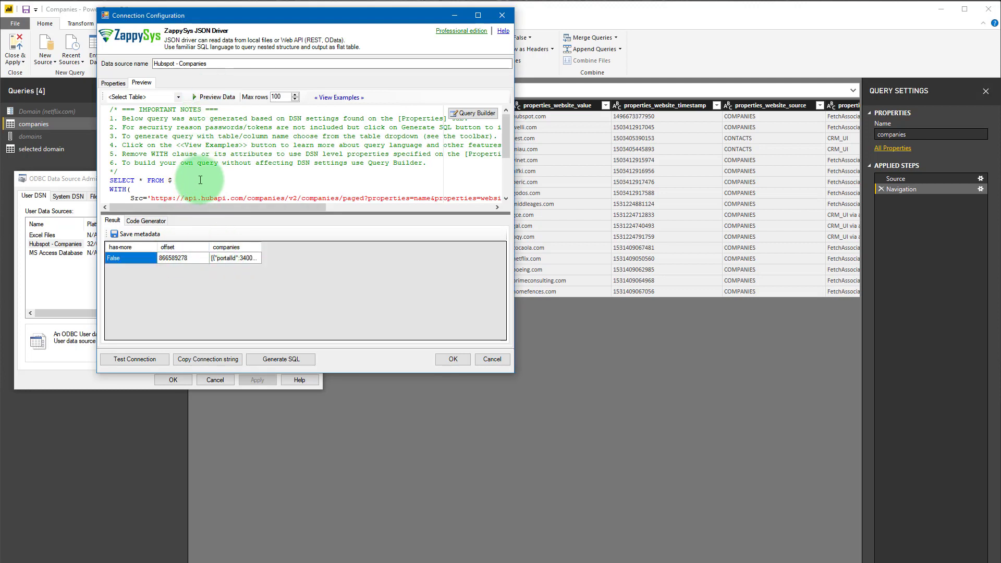
key(BackSpace)
text(companies)
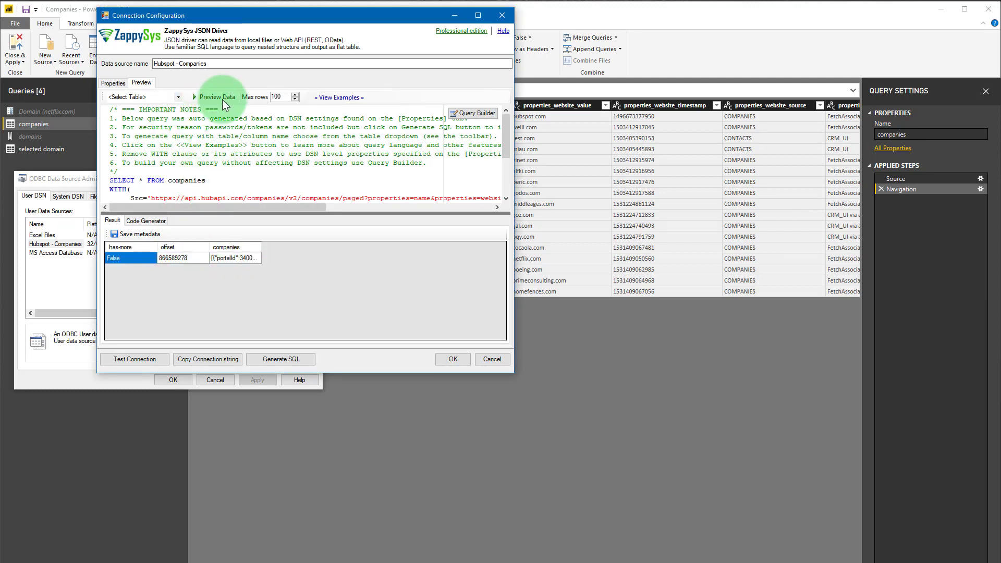
click(223, 98)
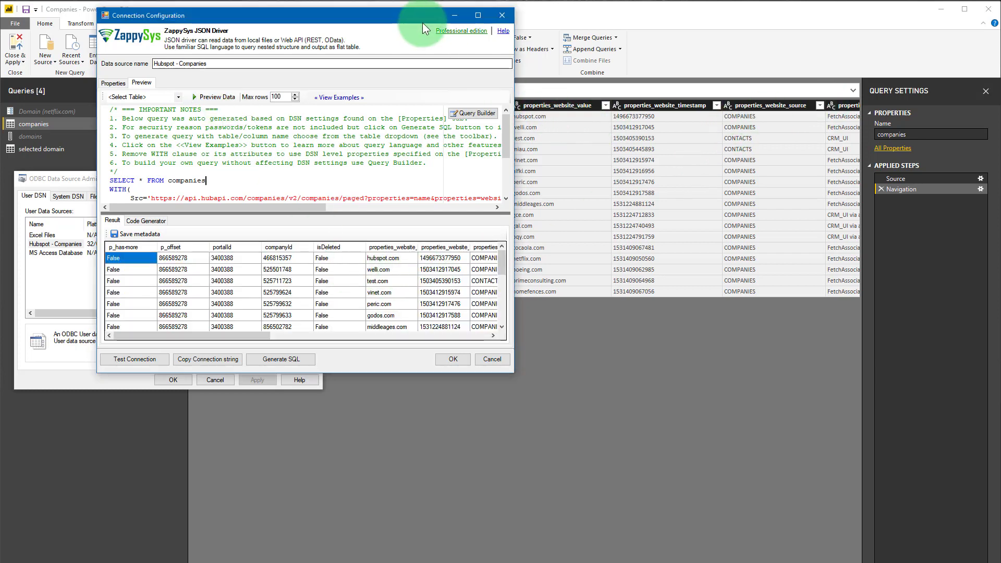
drag(422, 23, 383, 37)
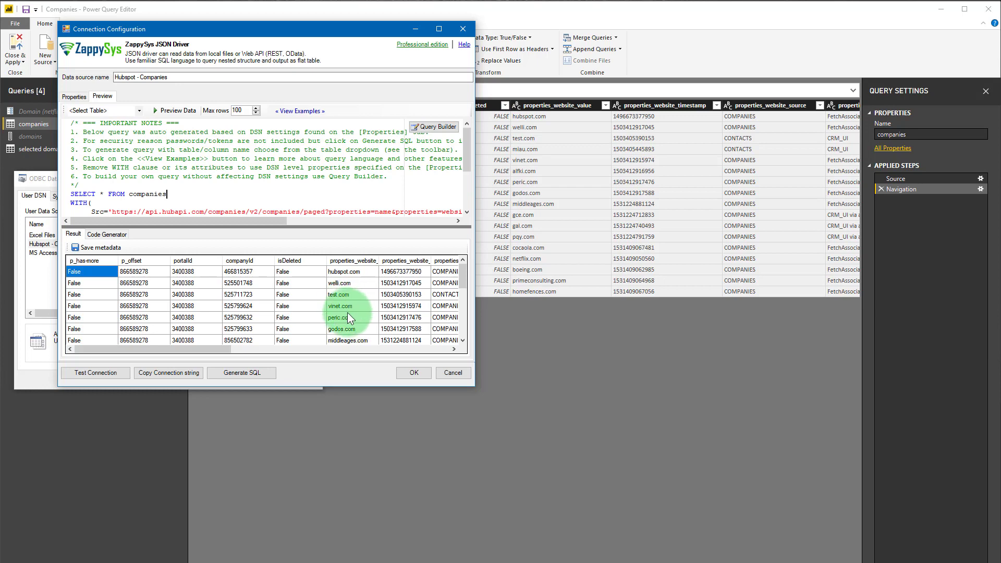
click(453, 372)
- Close & Apply the query edits, check the netflix.com domain card, and switch to the browser
click(418, 469)
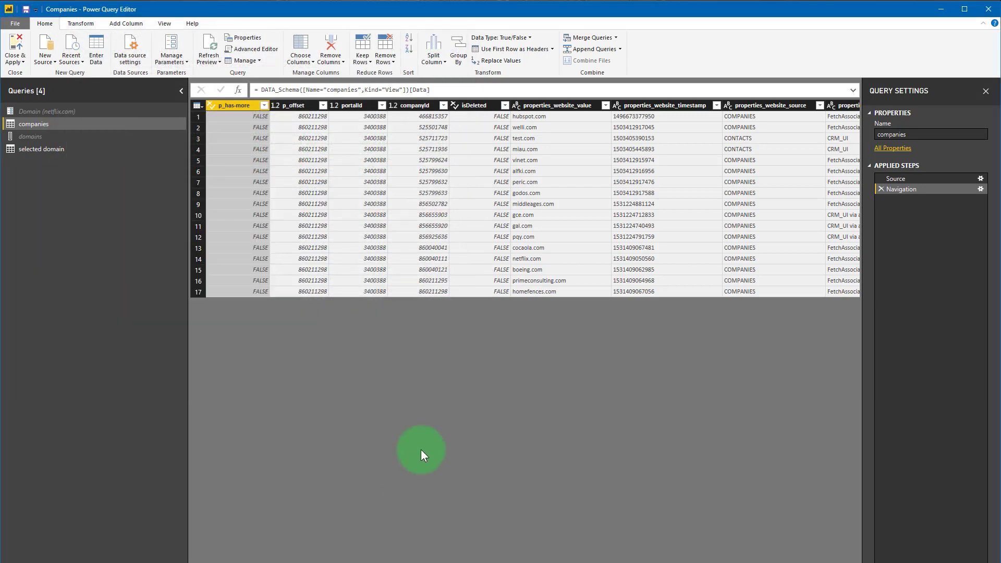
click(58, 148)
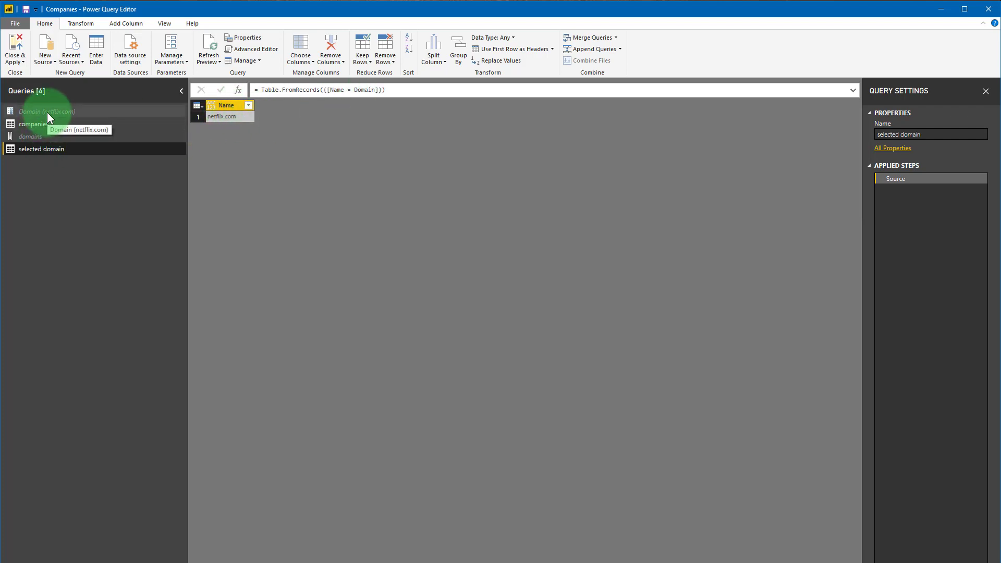
click(23, 42)
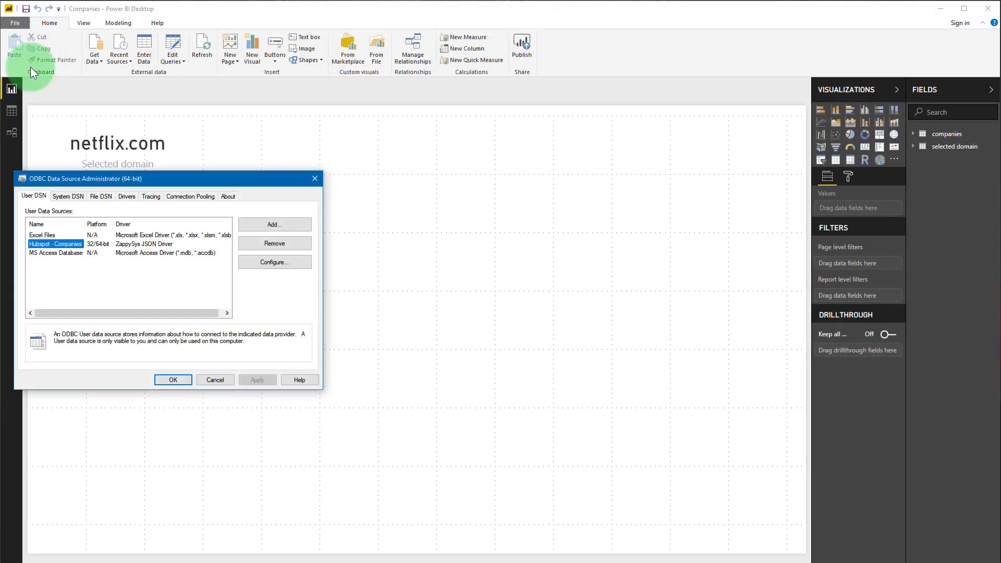
click(172, 379)
click(105, 151)
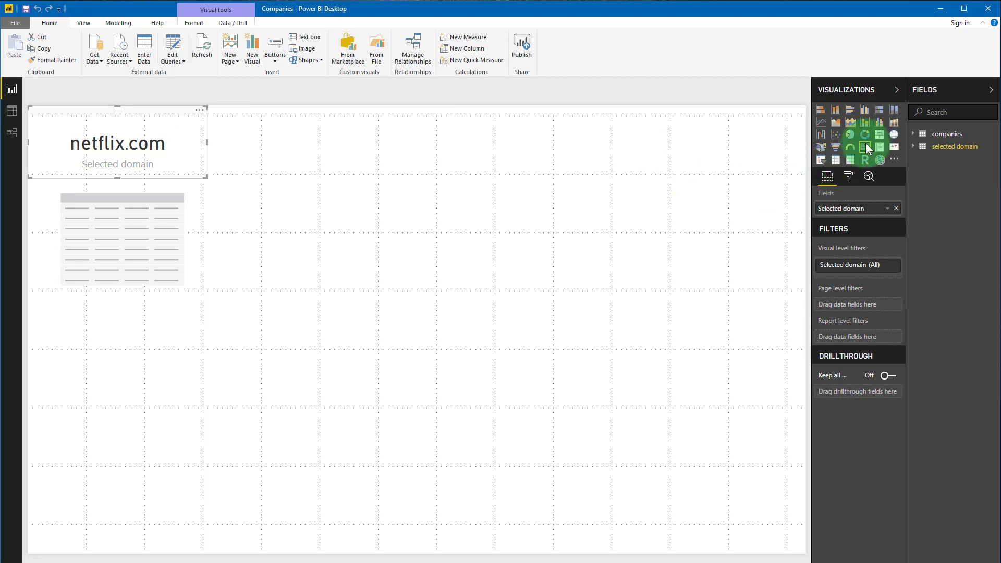
click(411, 99)
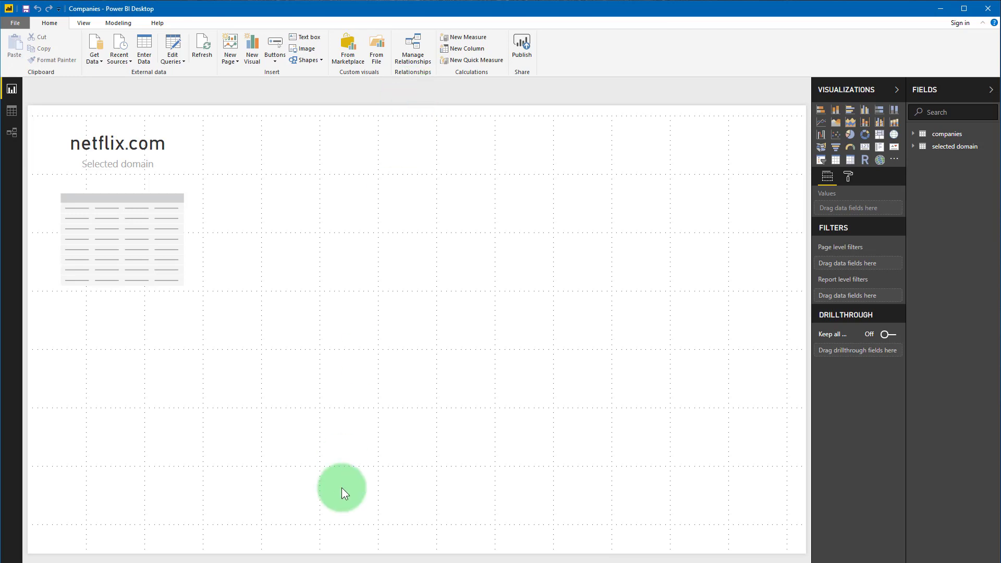
key(alt+Tab)
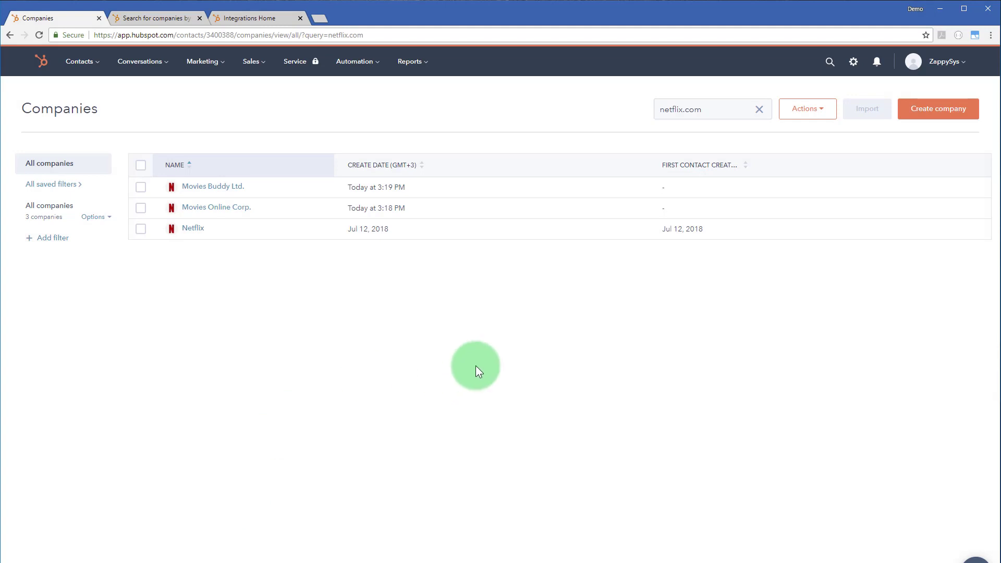
- Review the companies-by-domain endpoint path and its :domain placeholder, then dock the browser beside Power BI
click(174, 22)
scroll(317, 290, up, 2)
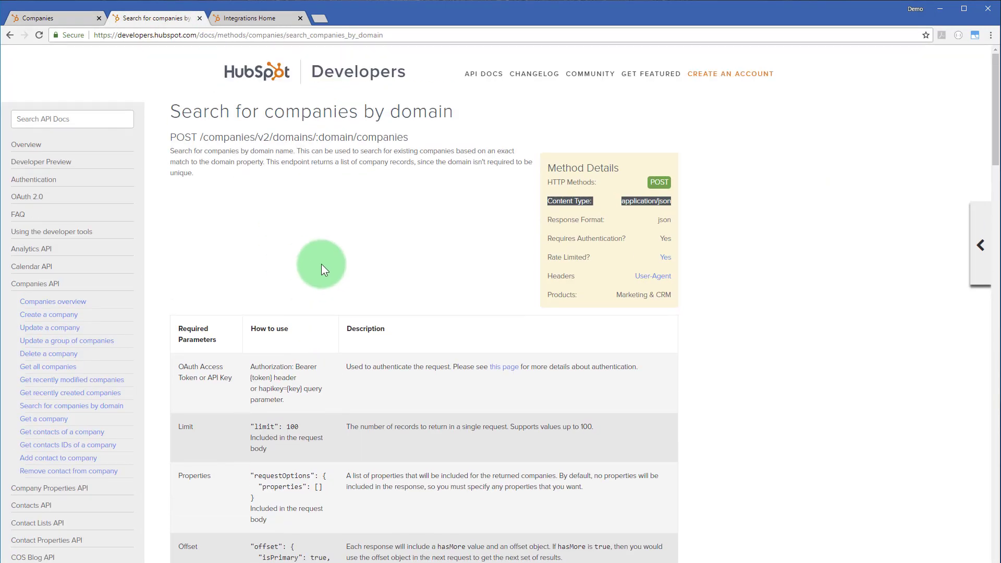
drag(199, 138, 414, 138)
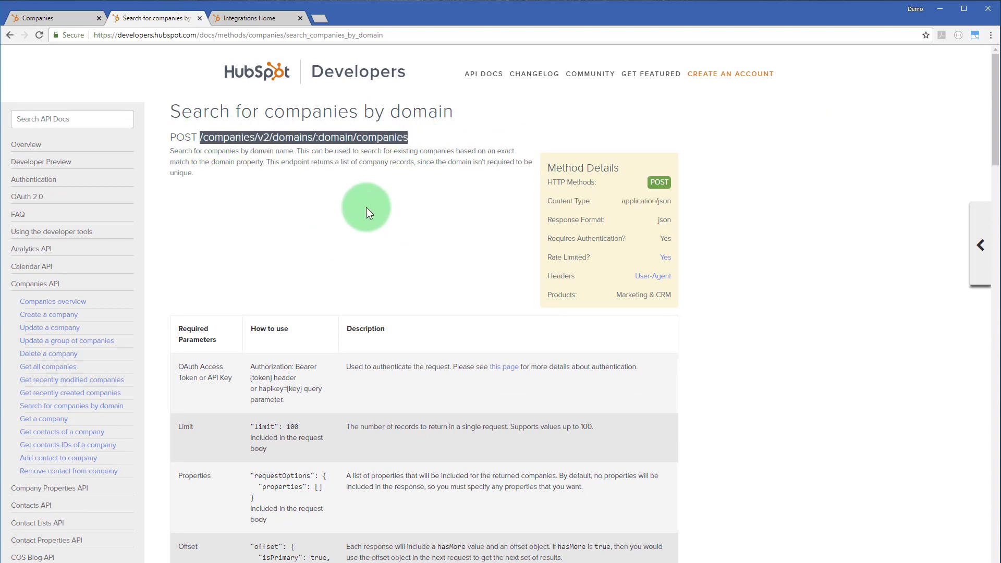
click(172, 137)
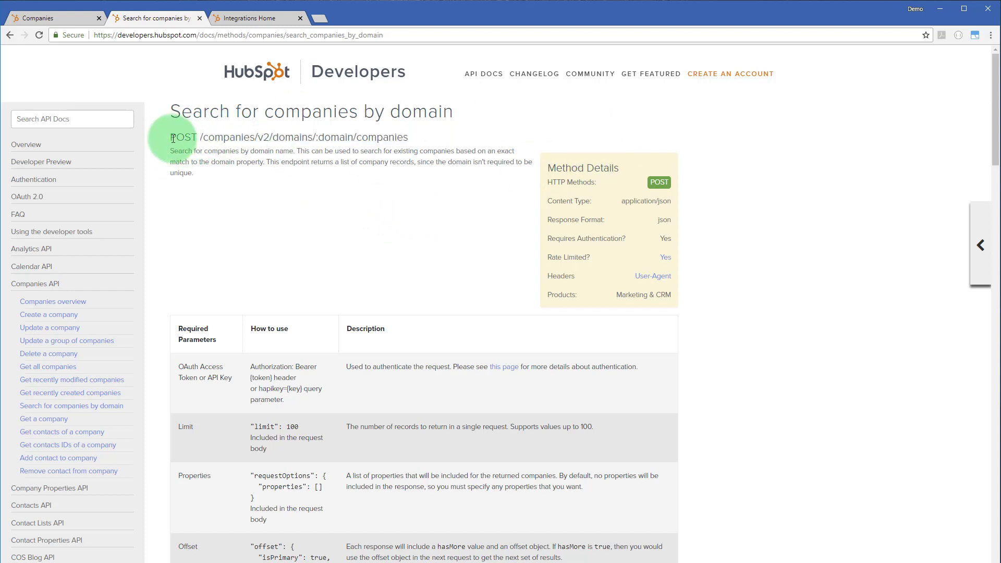
drag(198, 137, 457, 145)
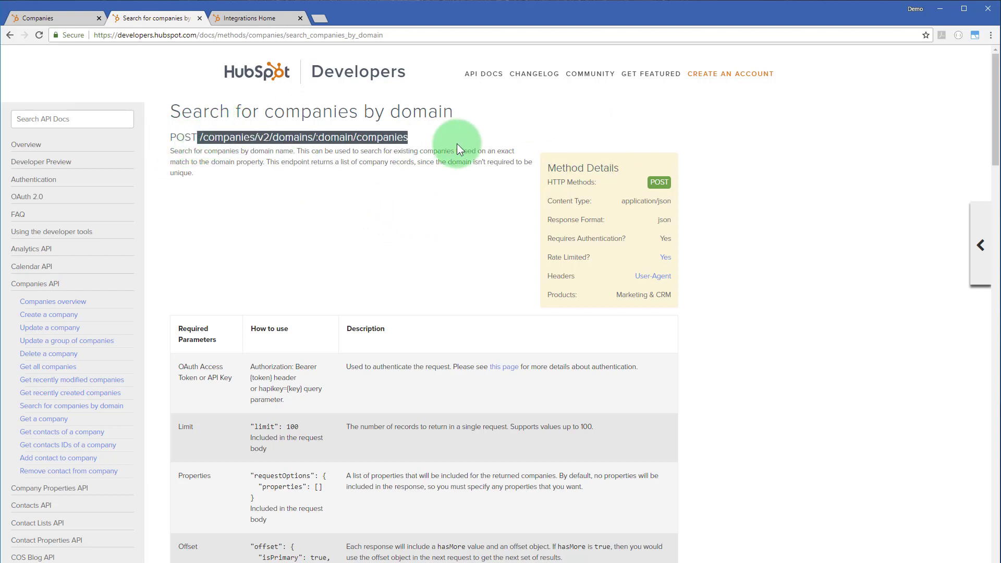
click(436, 238)
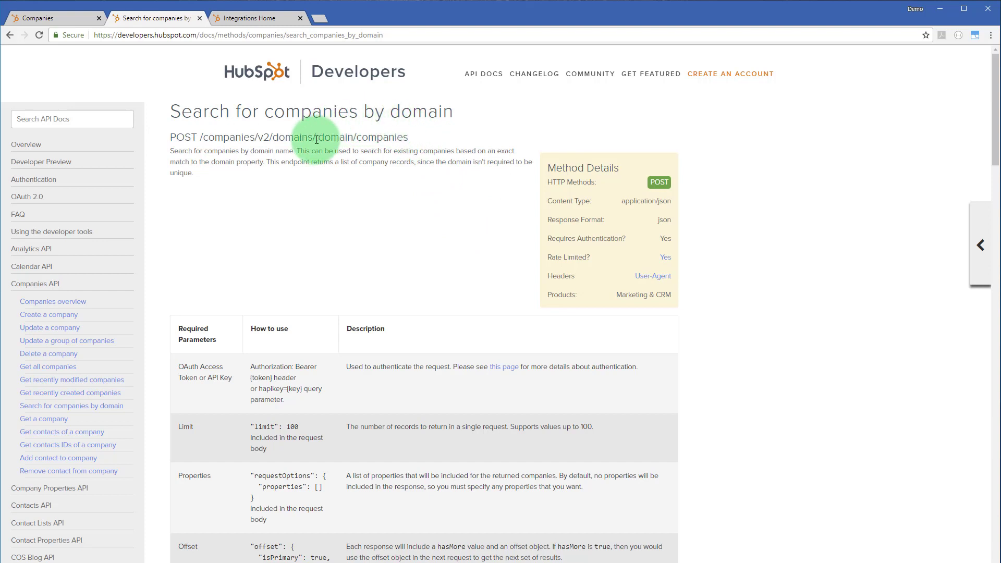
drag(317, 139, 353, 139)
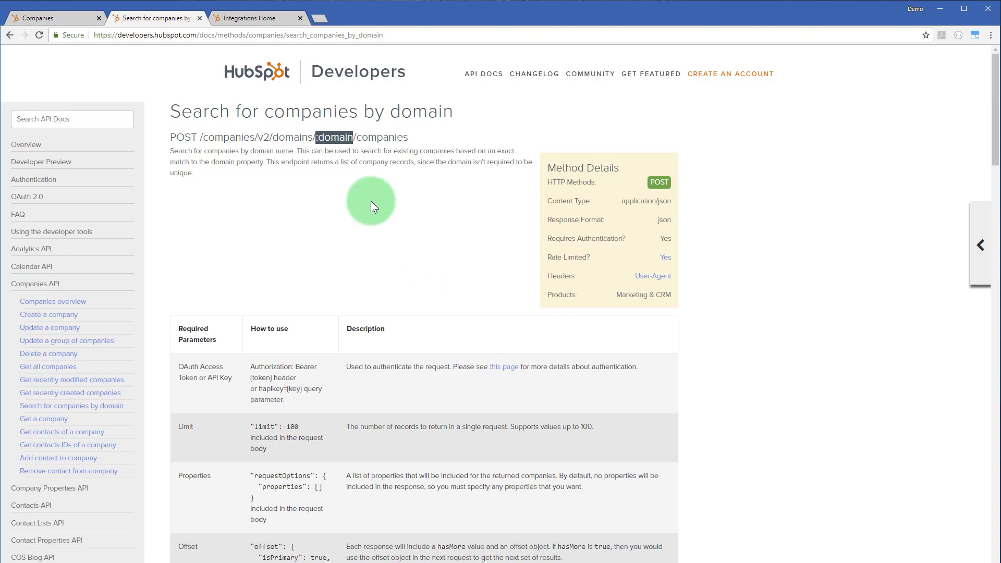
click(316, 138)
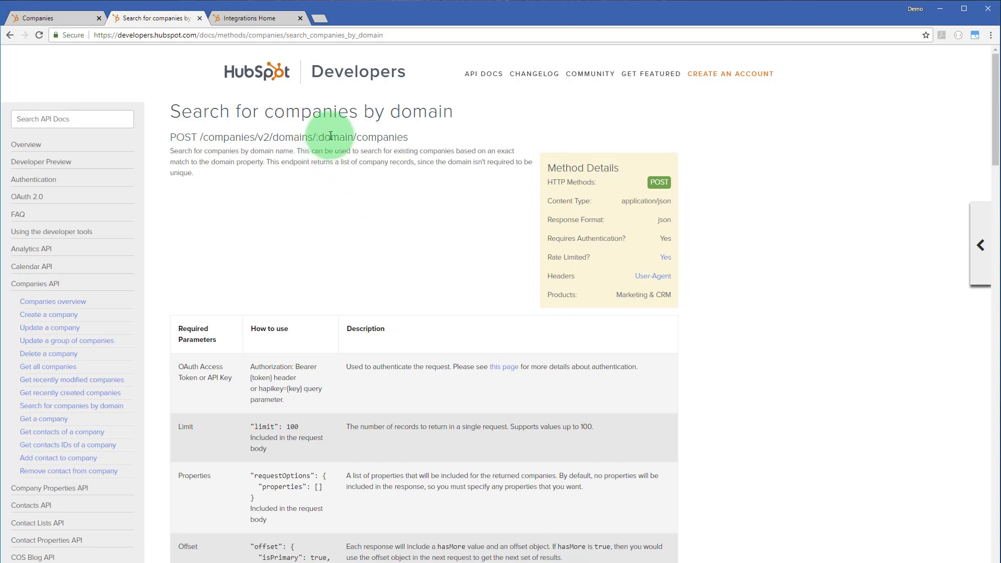
drag(316, 138, 353, 138)
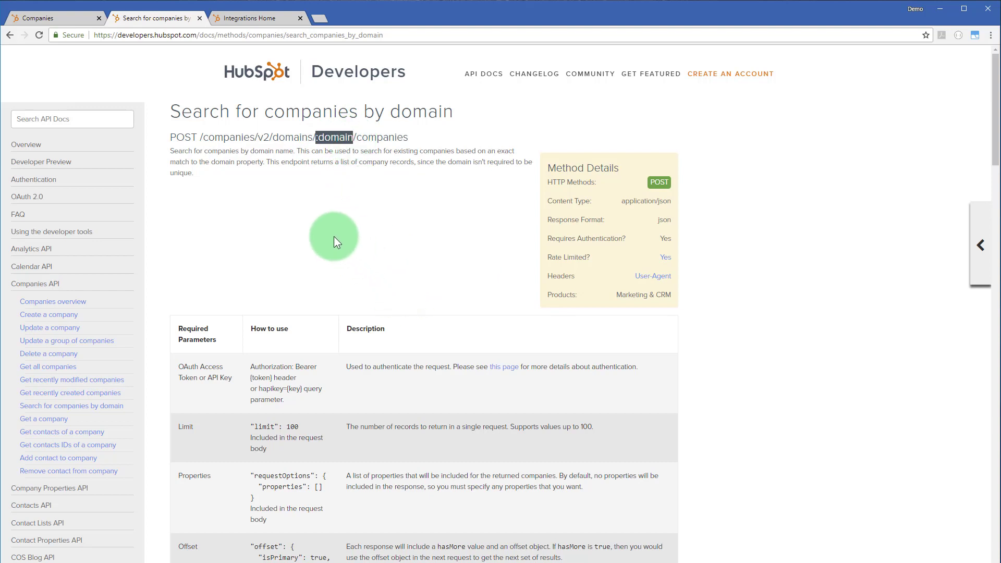
click(308, 209)
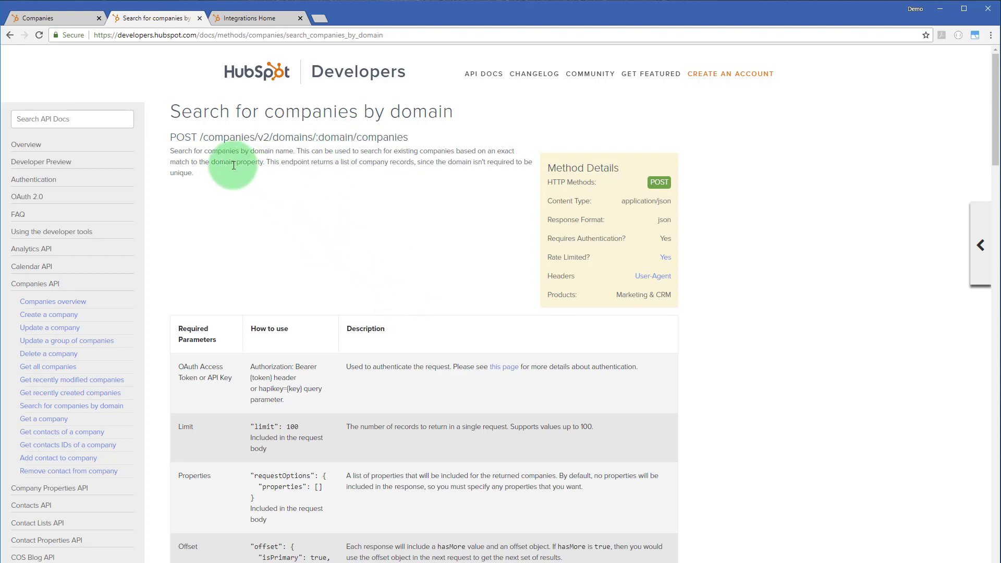
mouse_move(2, 198)
mouse_down()
mouse_move(258, 249)
mouse_move(450, 360)
mouse_up()
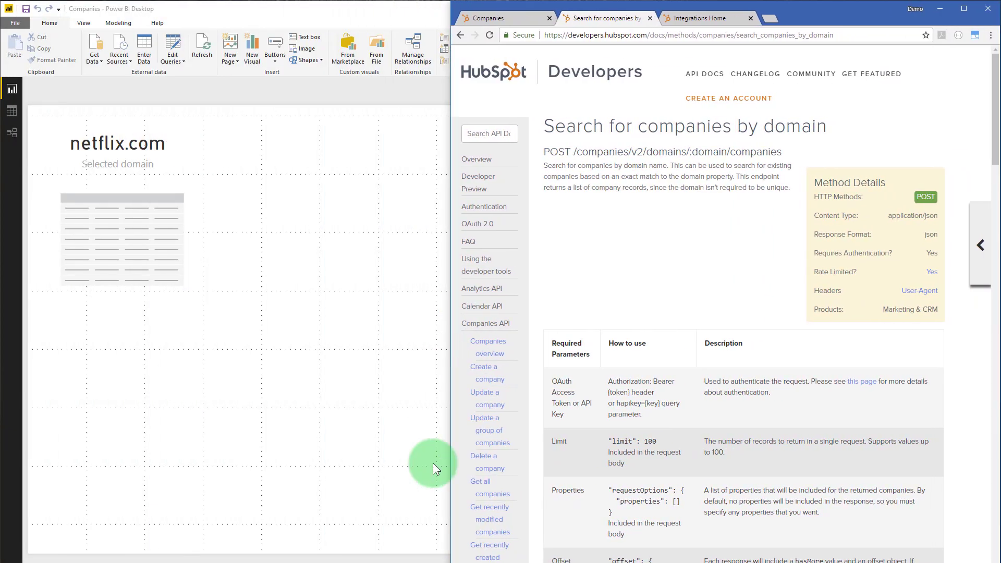
- Add a new user data source using the ZappySys JSON Driver
drag(188, 178, 214, 154)
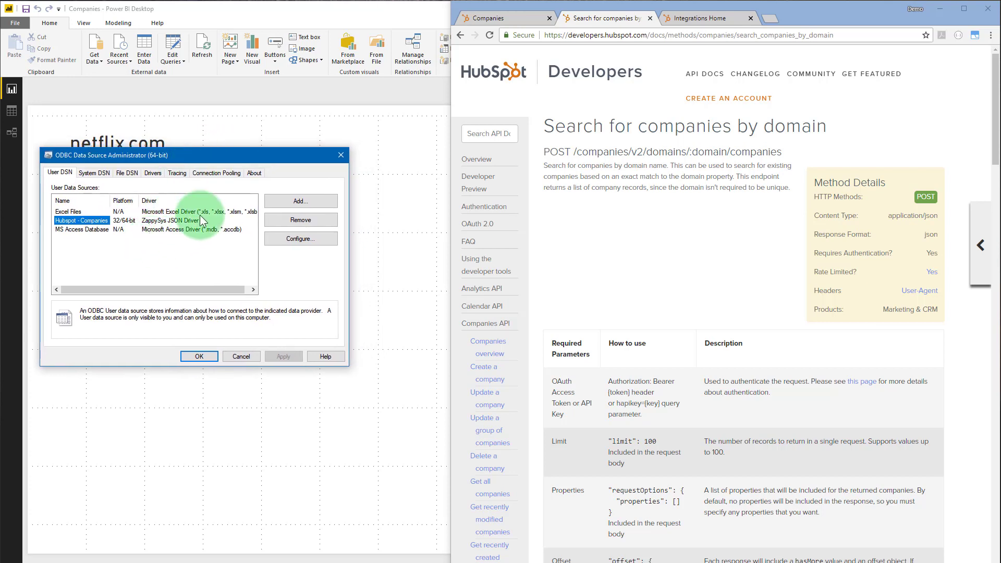
click(308, 203)
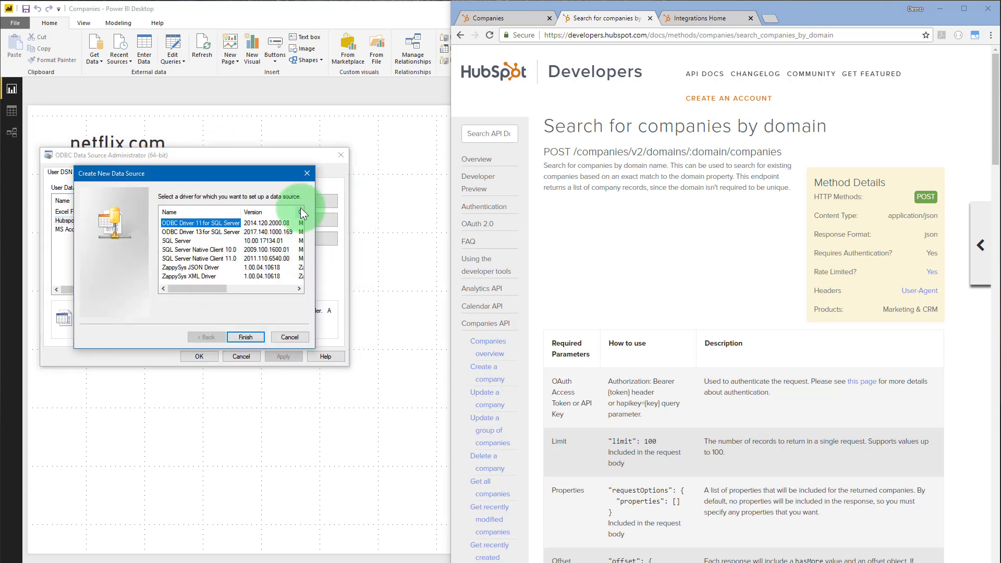
click(208, 267)
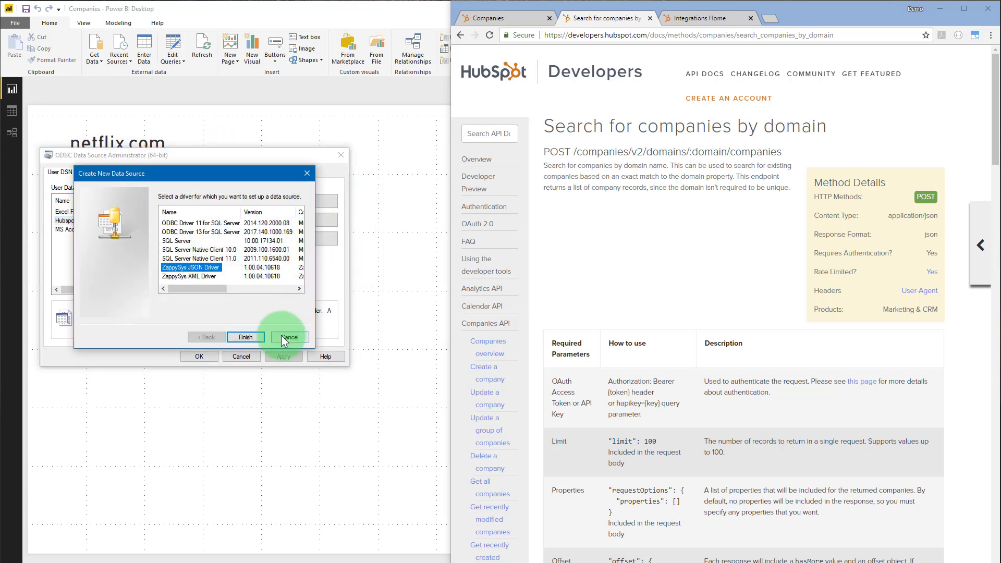
click(247, 337)
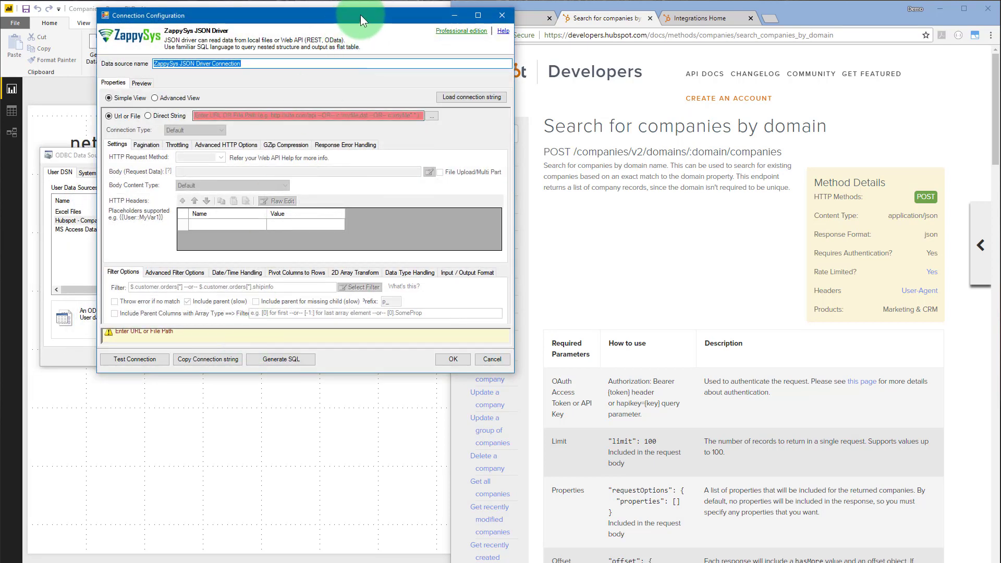
- Name the data source 'Hubspot - Search for companies' and paste the docs' example POST URL
drag(361, 14, 278, 93)
text(Hubspot )
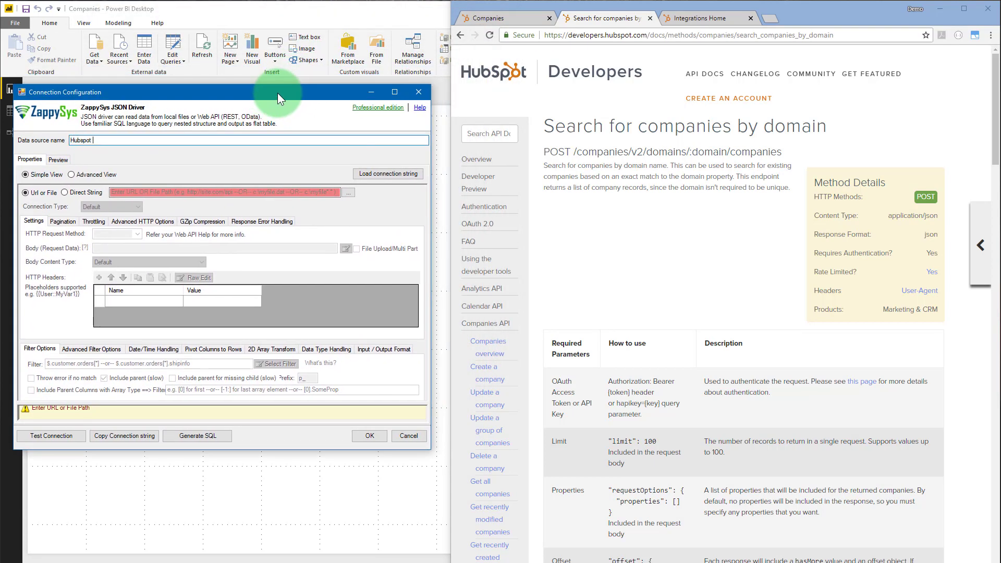
text(- Search f)
text(or co)
text(mpanies)
text( b)
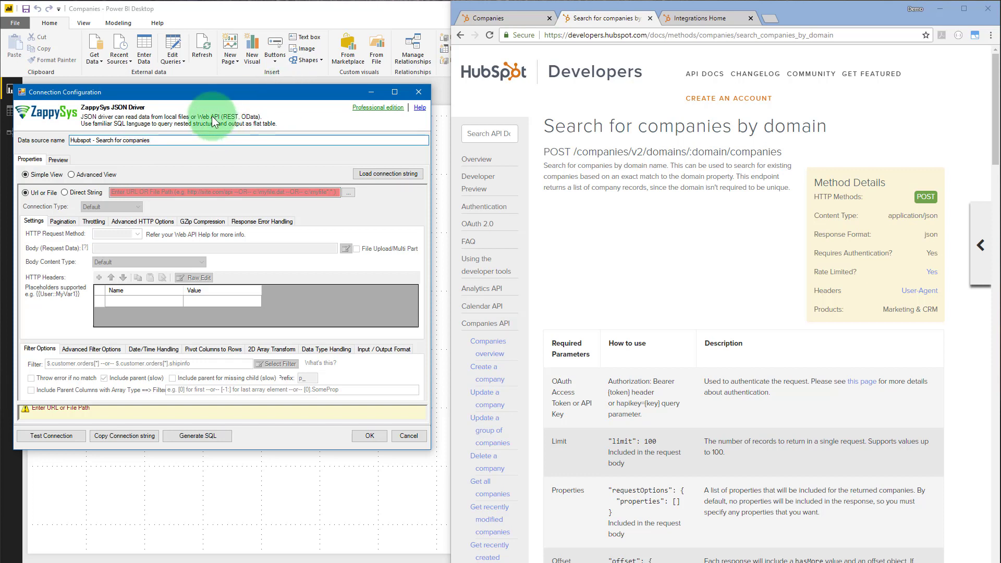
click(982, 246)
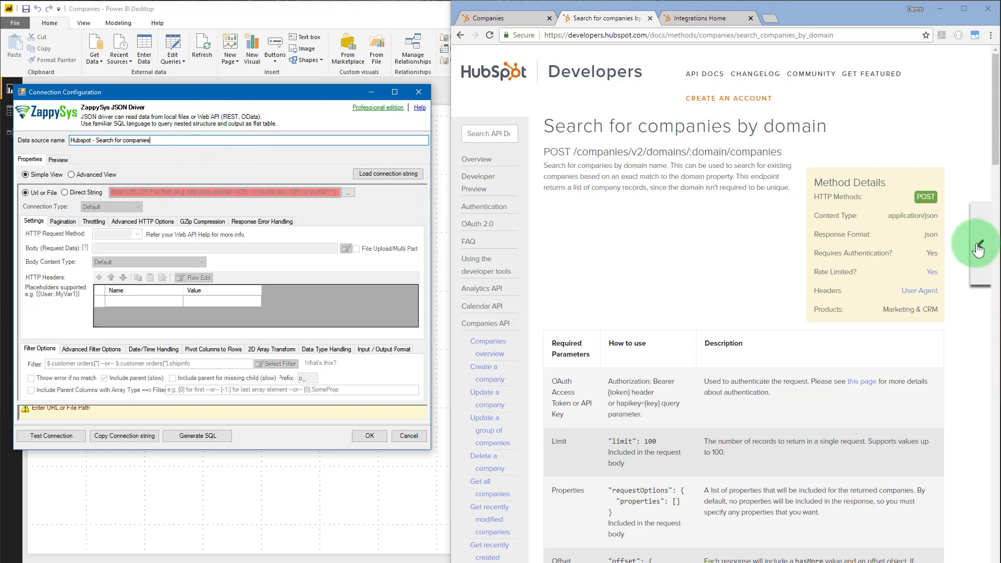
click(977, 125)
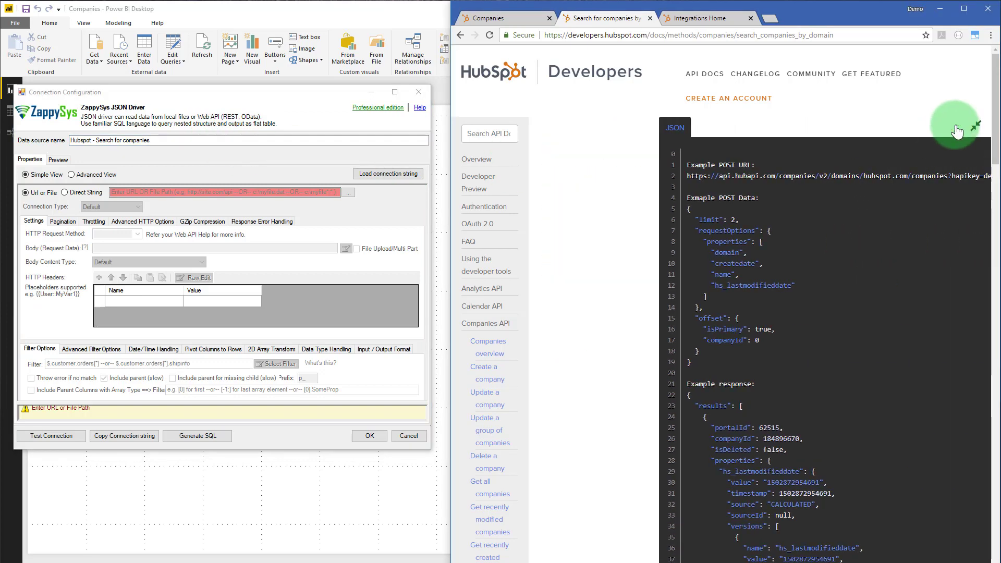
click(600, 178)
drag(572, 176, 869, 177)
key(ctrl+c)
right_click(876, 190)
click(189, 193)
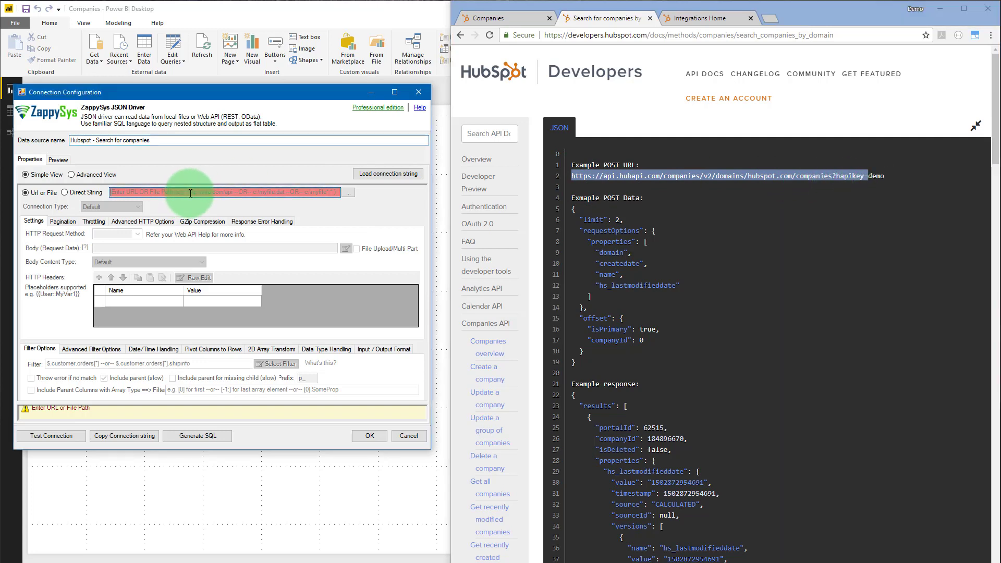
key(ctrl+v)
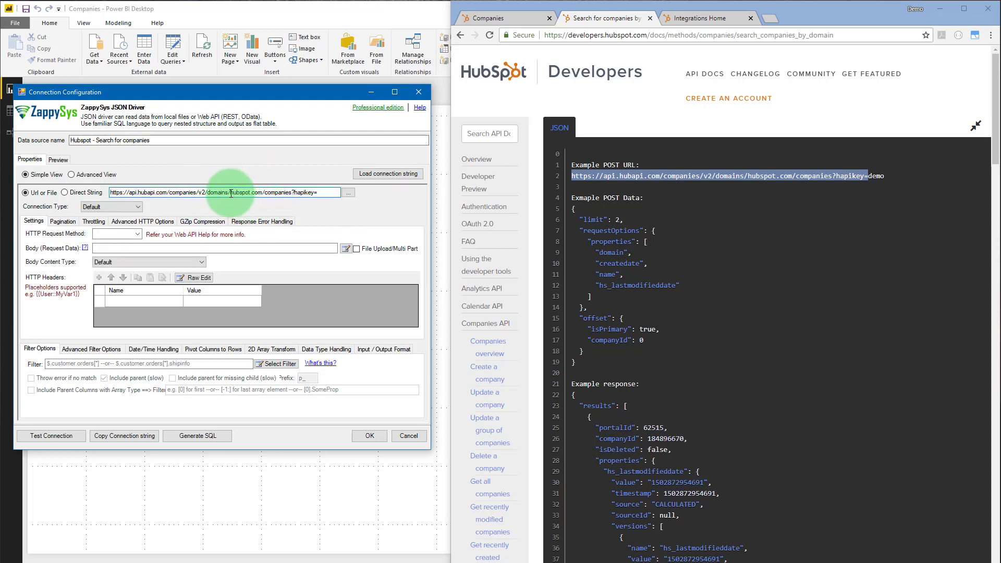
- Point out the hubspot.com domain and the hapikey parameter in the pasted URL
drag(231, 193, 262, 192)
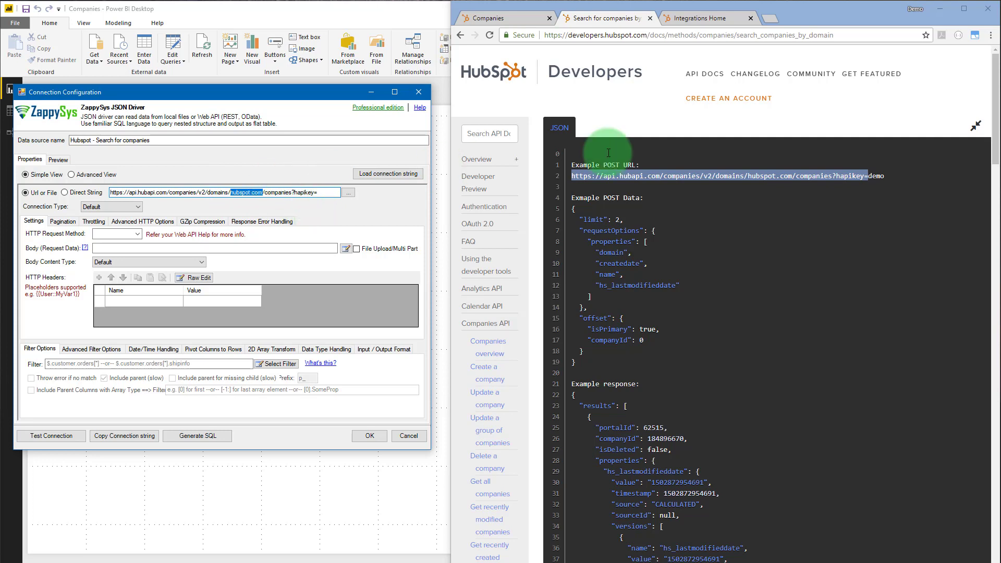
drag(231, 193, 261, 195)
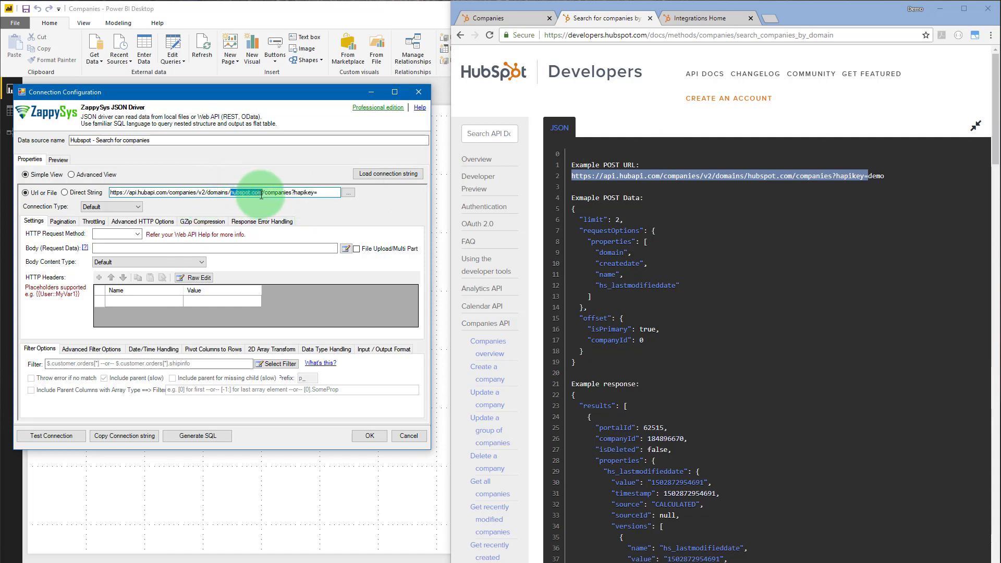
click(320, 197)
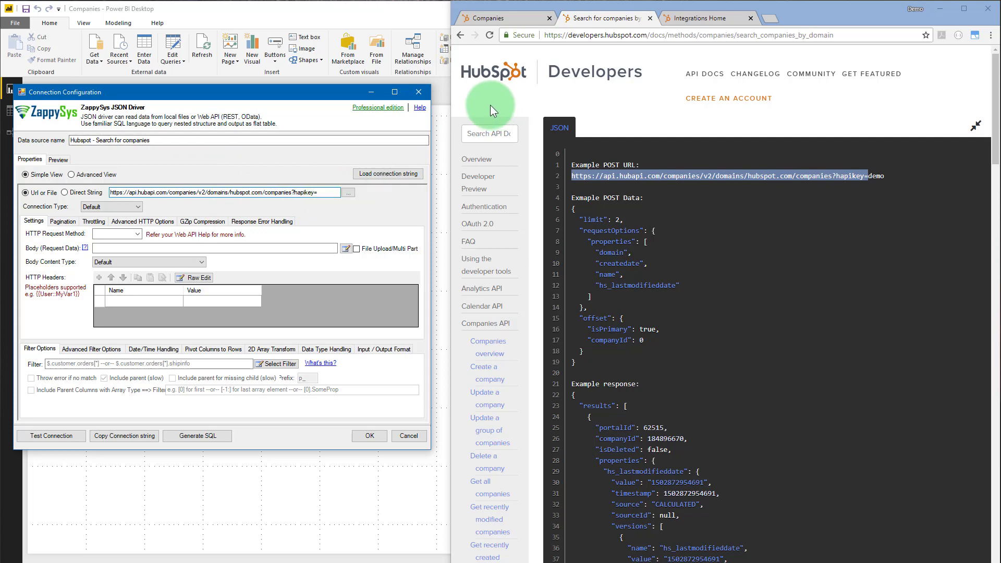
drag(330, 91, 329, 122)
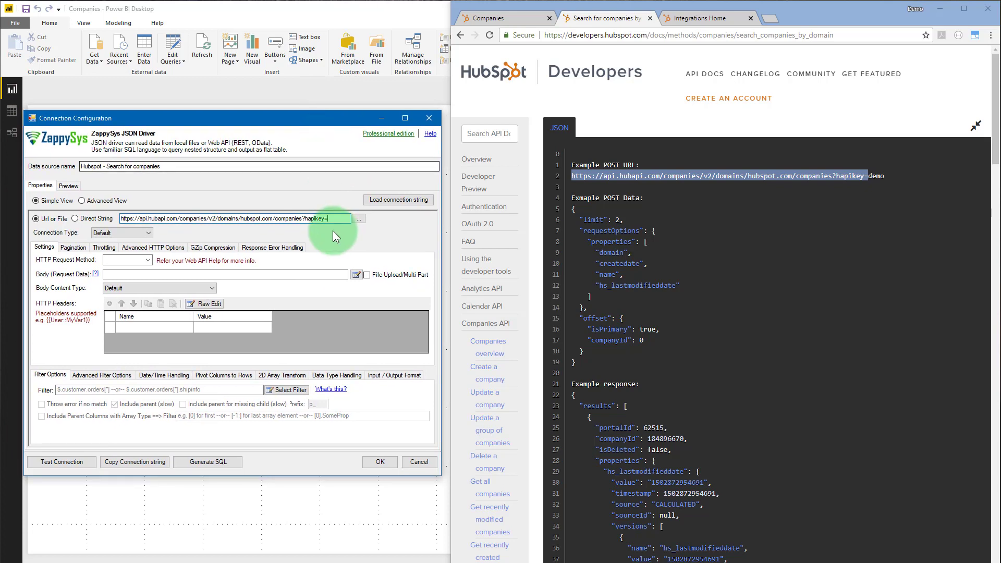
click(305, 218)
mouse_move(305, 218)
mouse_down()
mouse_move(325, 226)
mouse_move(331, 219)
mouse_up()
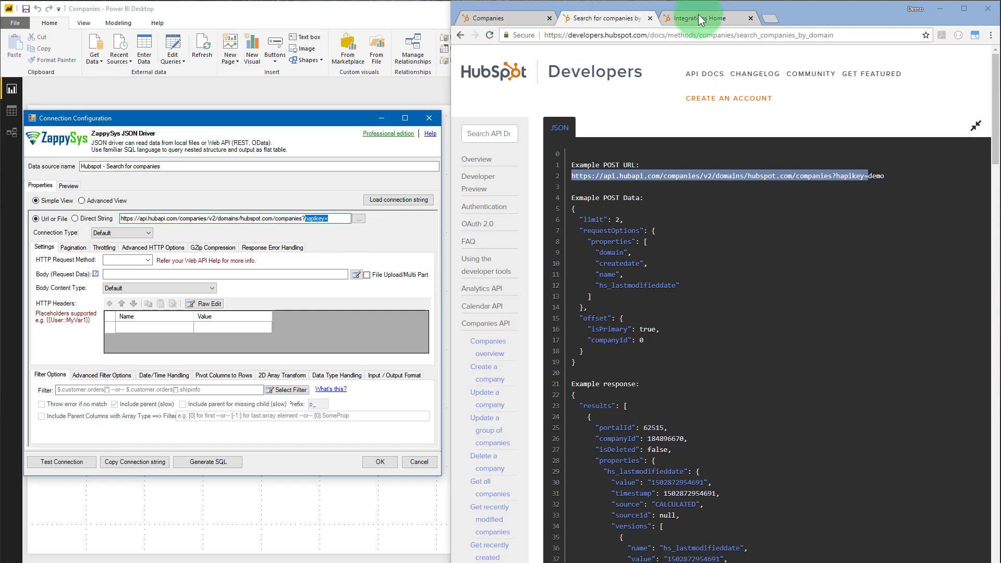
- Go to HubSpot's Integrations page and review the installed integrations, including DemoApp
click(699, 15)
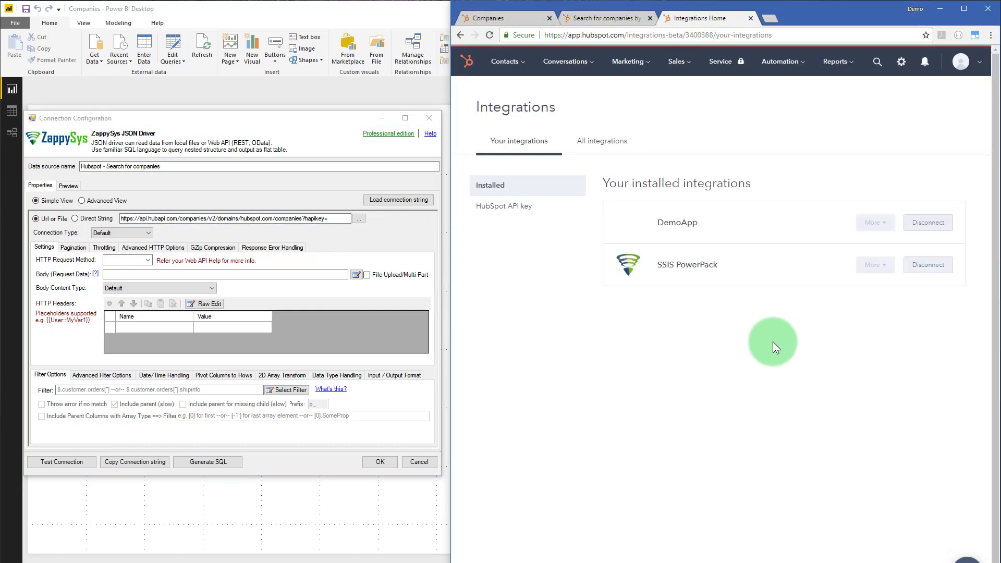
click(512, 18)
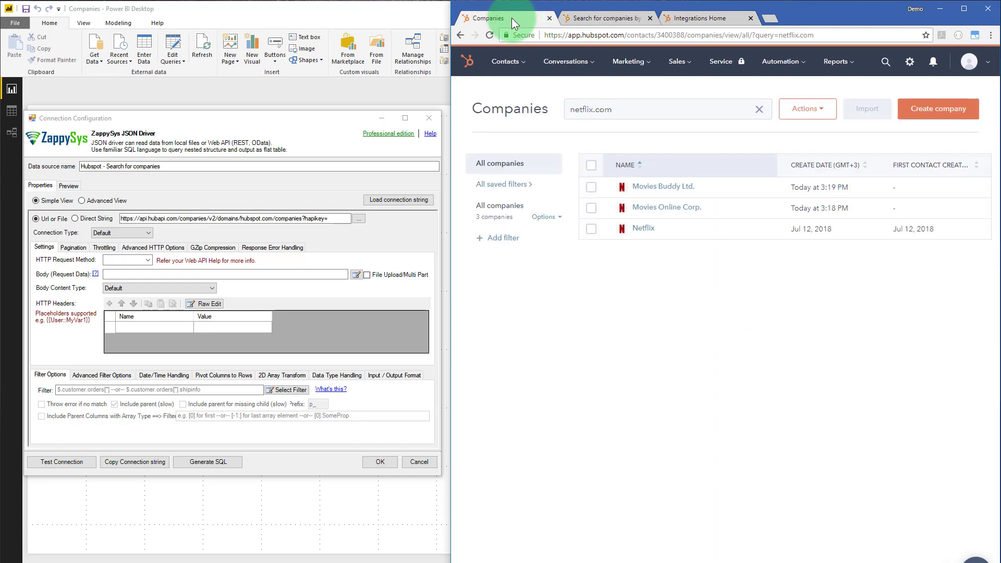
click(708, 19)
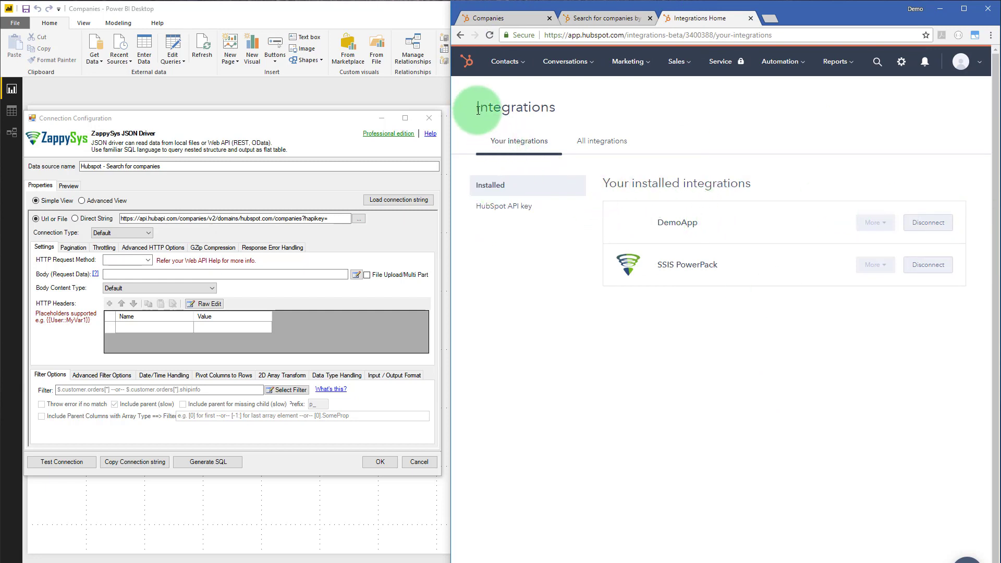
drag(476, 108, 562, 107)
drag(602, 183, 762, 176)
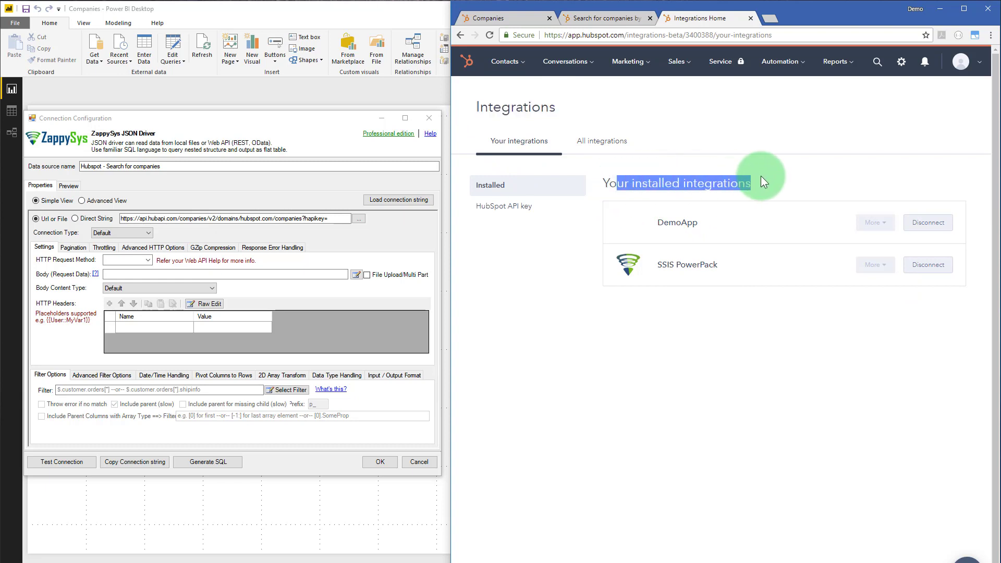
click(671, 223)
double_click(671, 224)
click(684, 365)
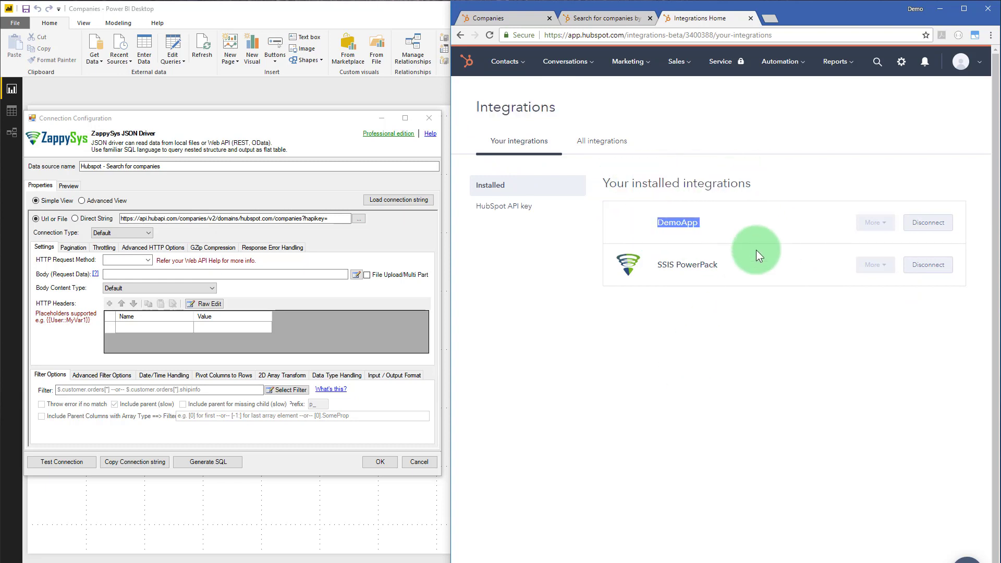
drag(747, 224, 753, 335)
click(754, 335)
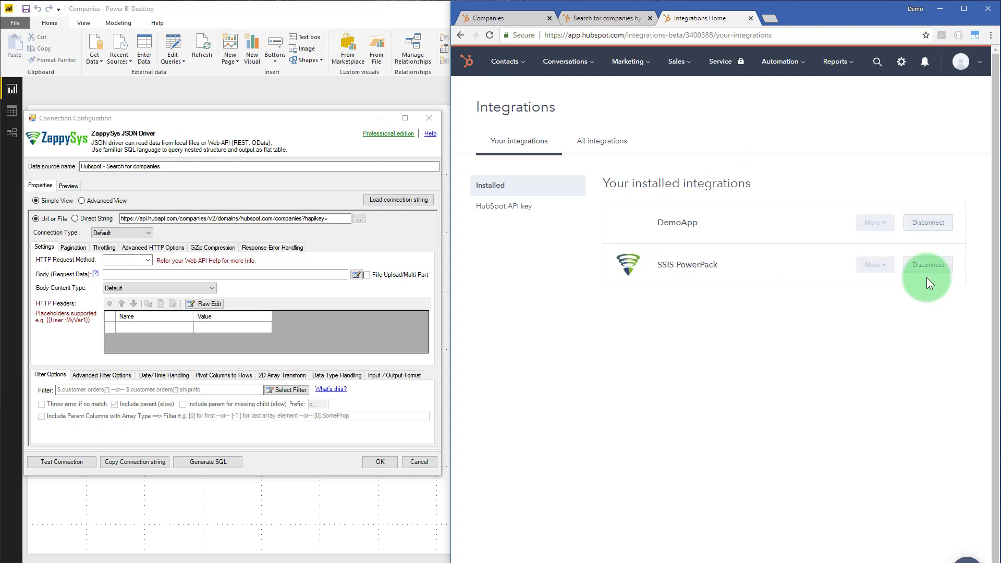
- Copy the account's HubSpot API key and place the caret after hapikey= in the URL
click(523, 214)
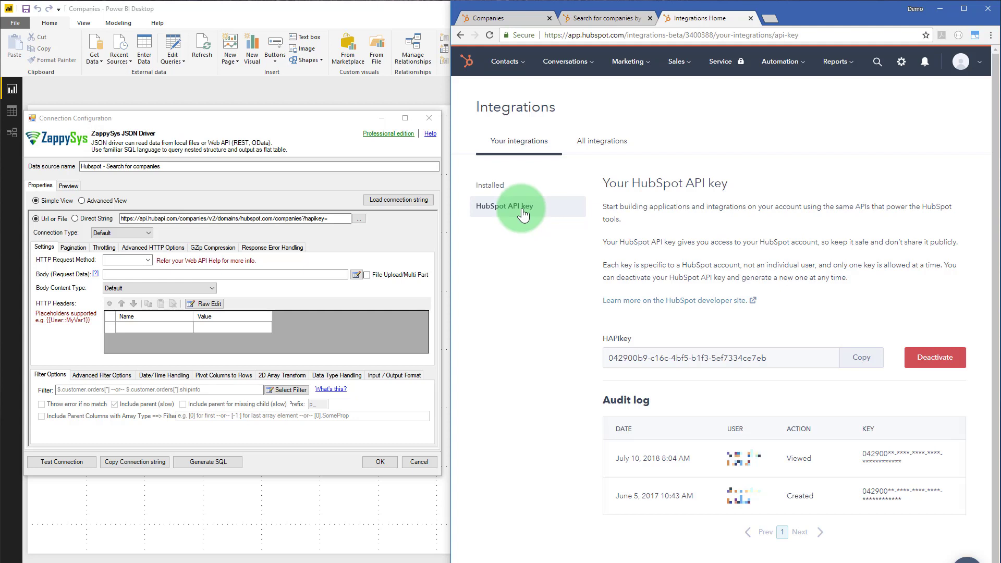
click(866, 365)
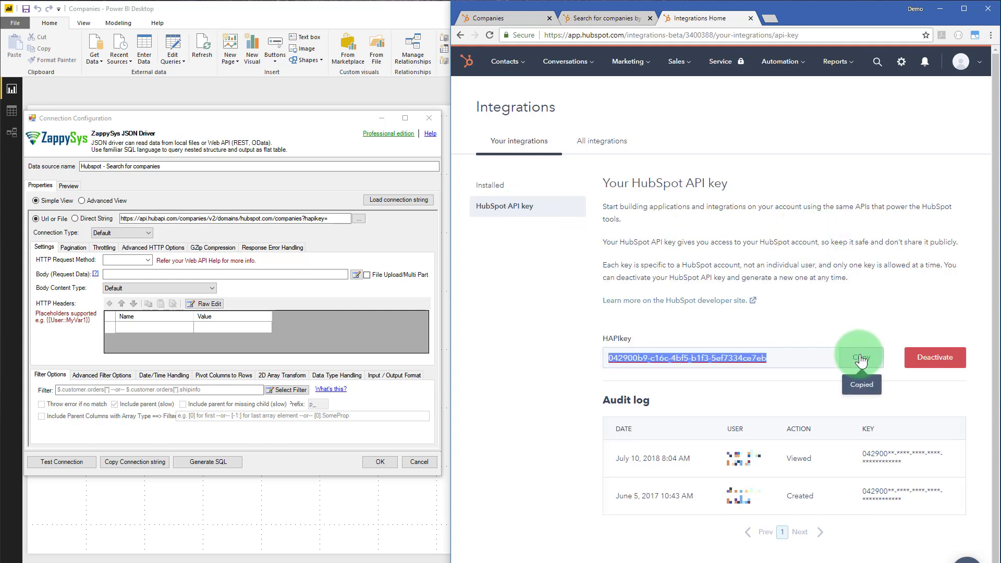
click(342, 221)
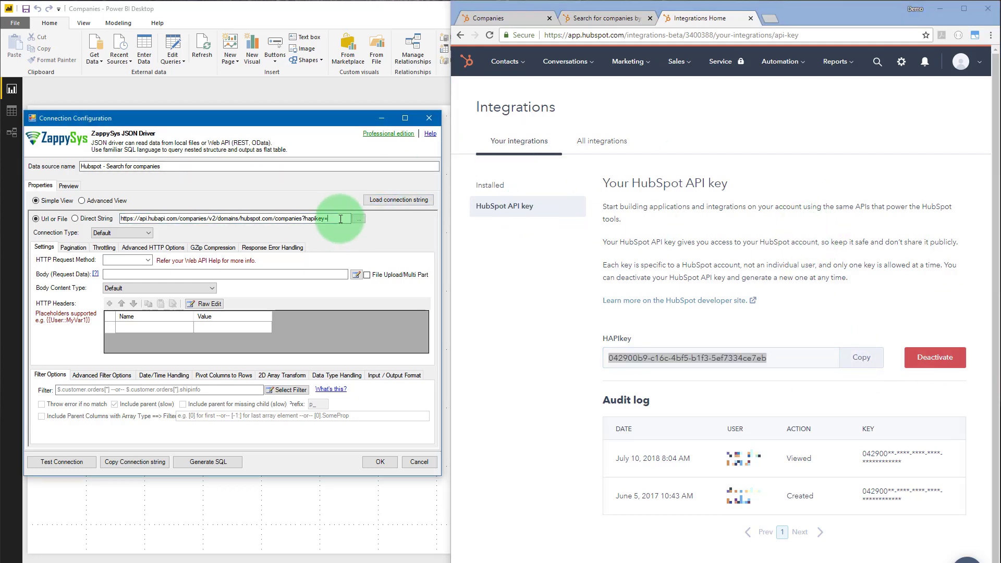
- Paste the API key after hapikey= and copy the example POST body JSON from the docs
key(ctrl+v)
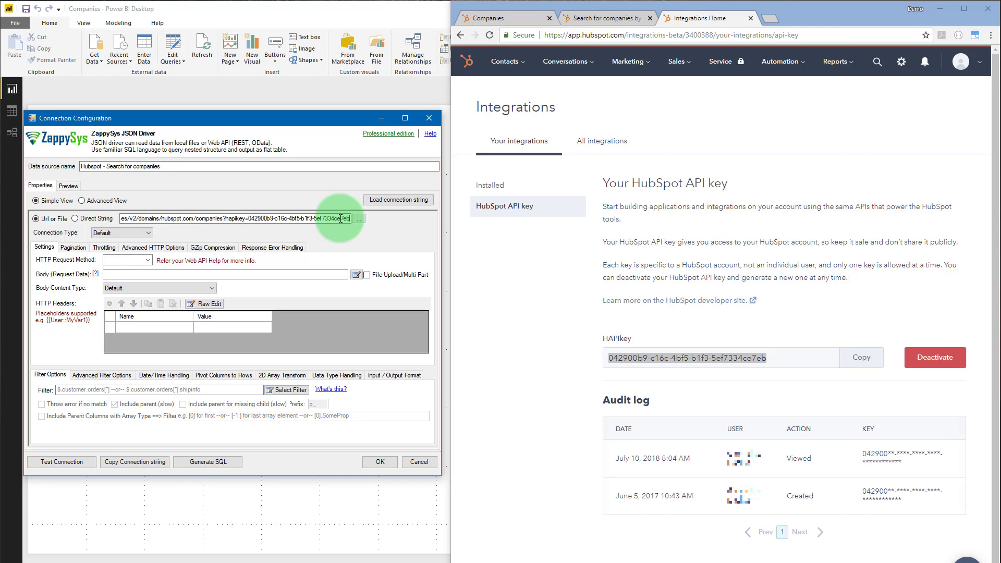
click(615, 17)
click(977, 126)
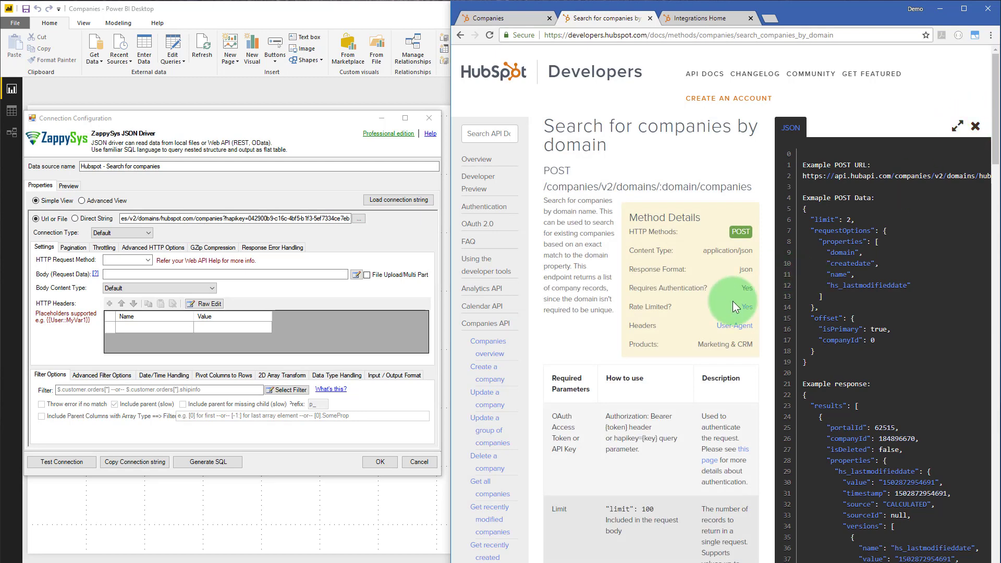
scroll(710, 350, down, 1)
scroll(686, 397, down, 2)
scroll(699, 400, down, 4)
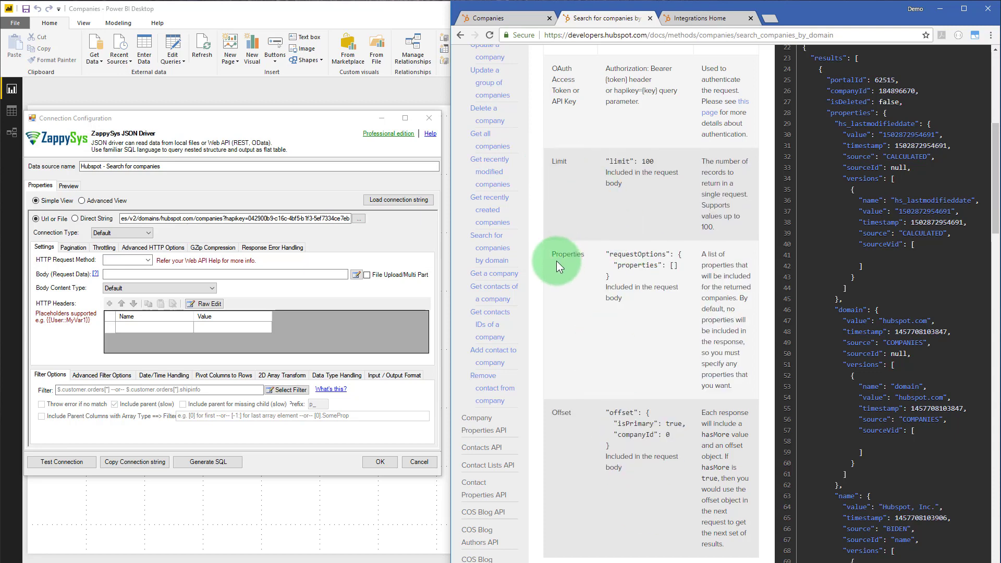
scroll(673, 375, up, 7)
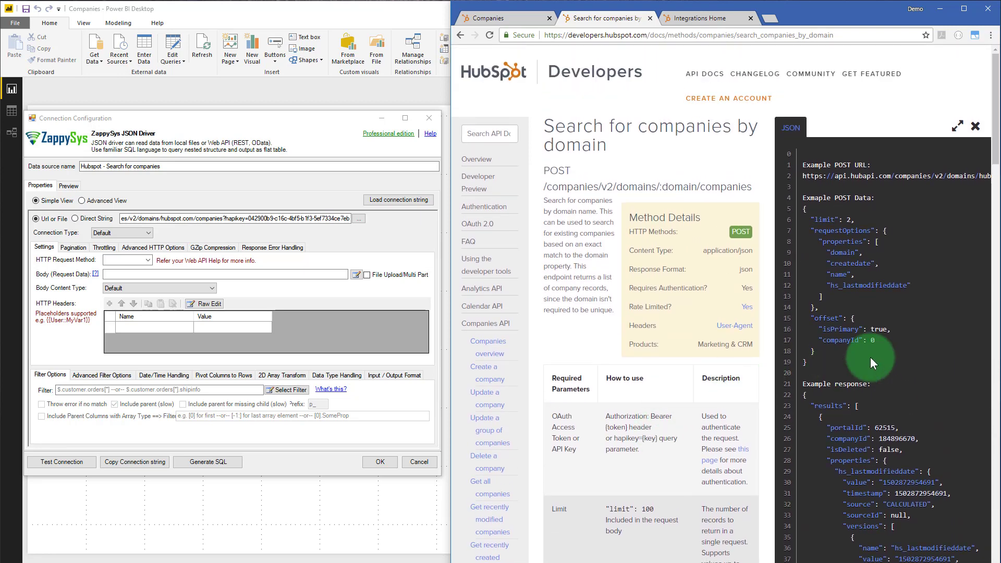
drag(817, 361, 799, 209)
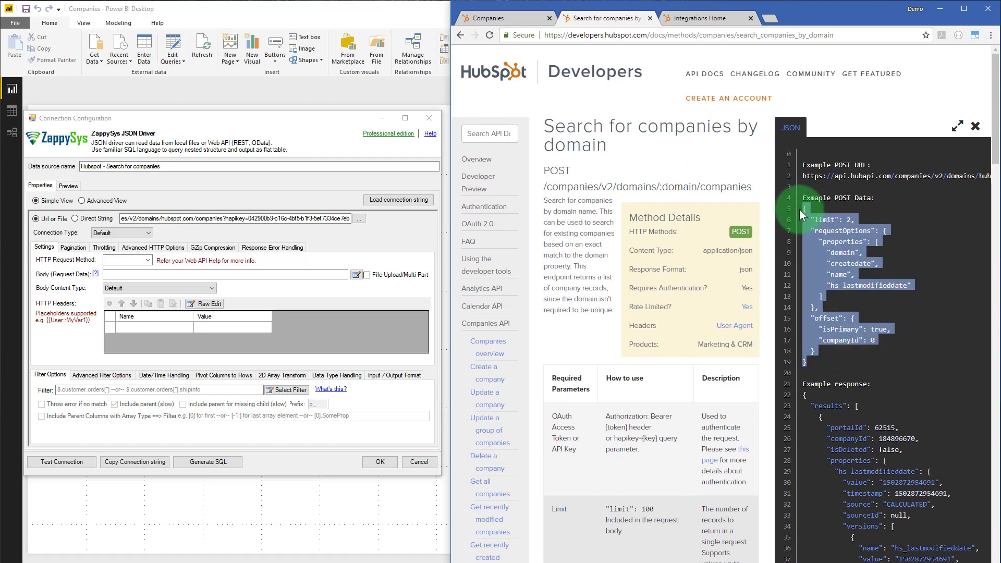
right_click(829, 236)
click(841, 245)
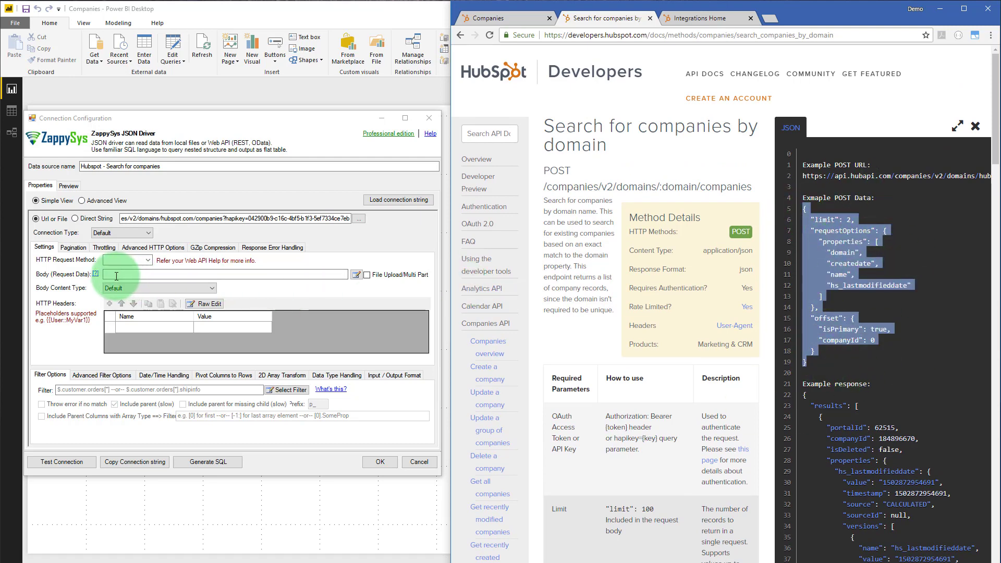
- Set the HTTP request method to POST, matching the endpoint's documented method
click(155, 260)
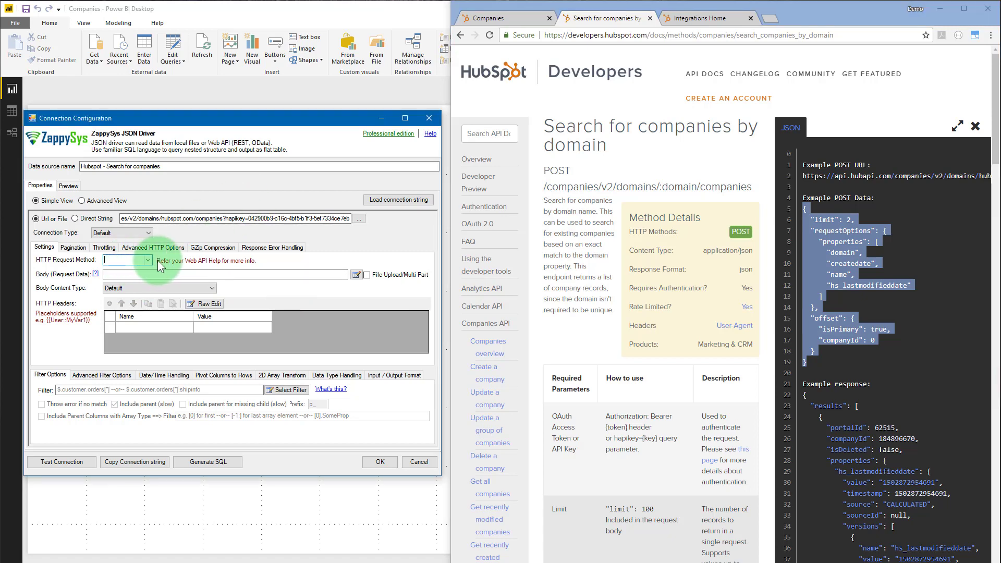
click(148, 260)
click(142, 276)
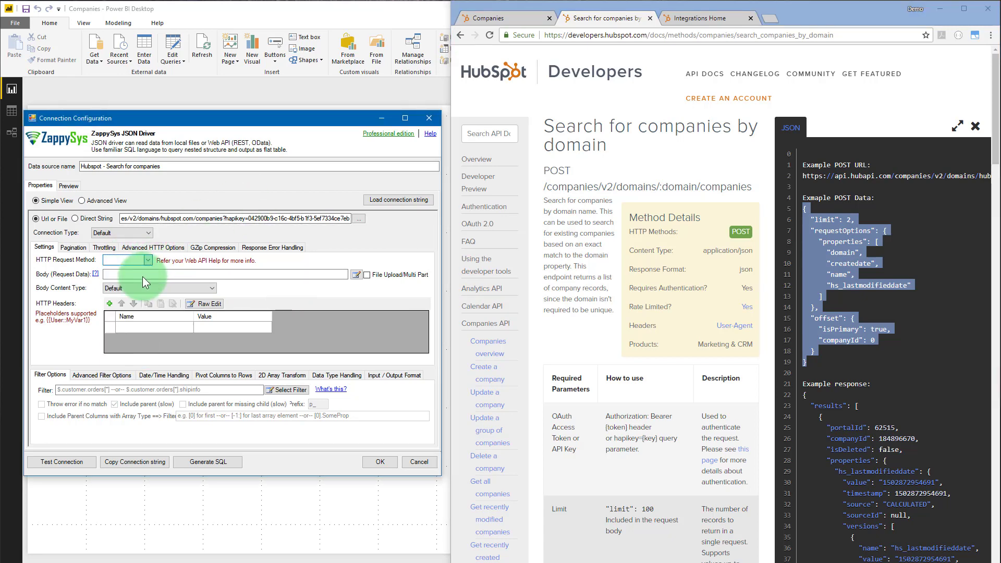
click(240, 275)
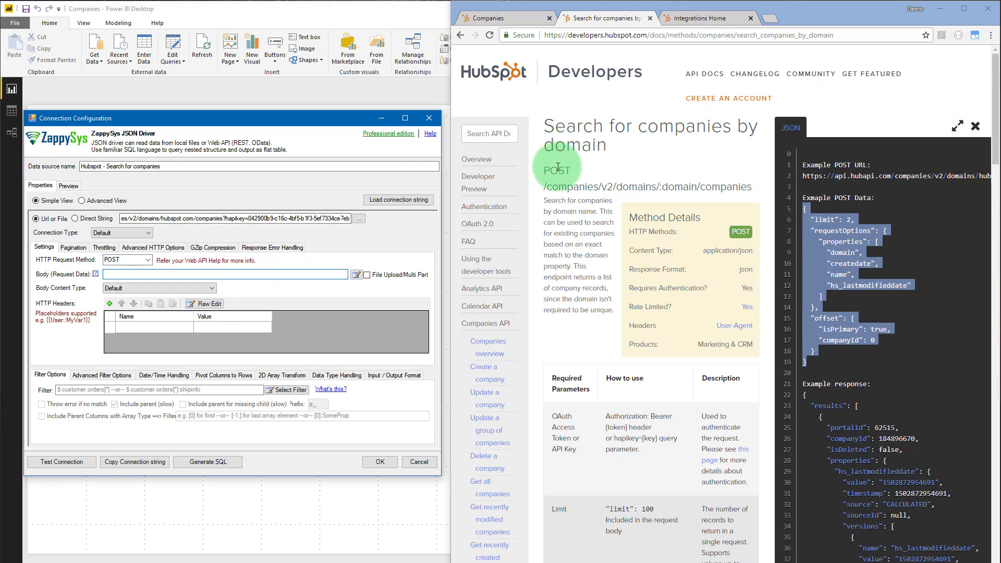
drag(558, 167, 522, 186)
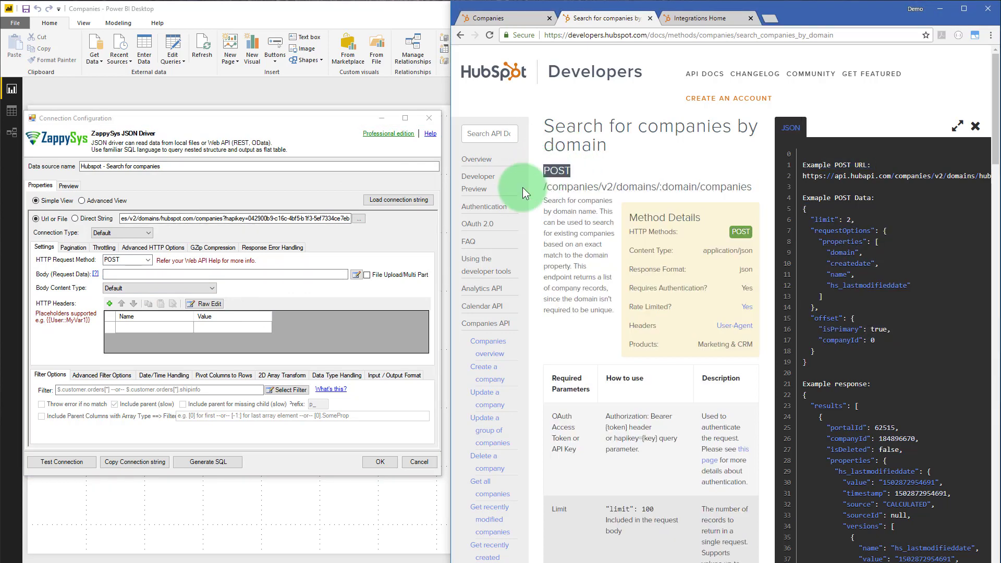
click(357, 274)
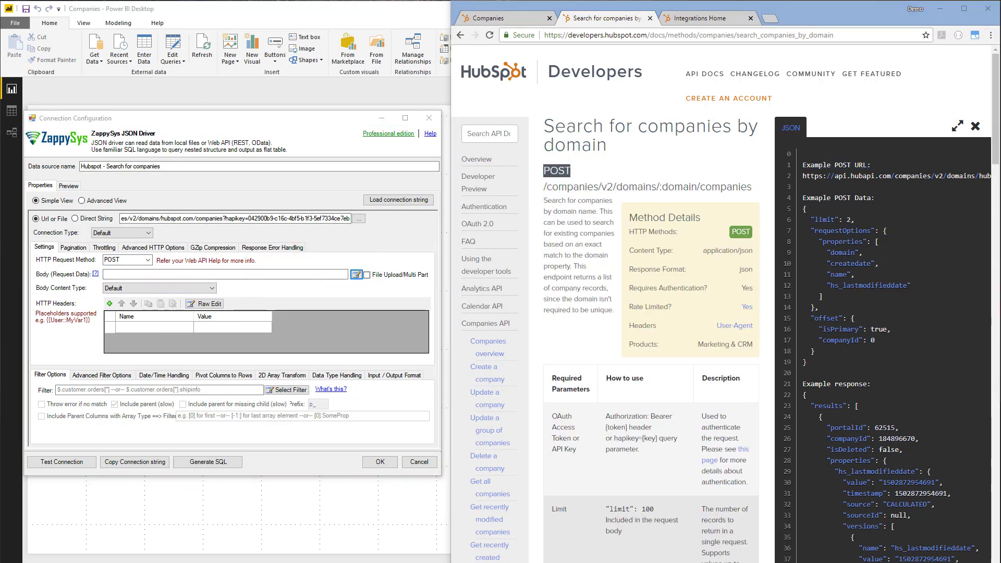
- Paste the example HubSpot search JSON into the request body and remove its limit line
right_click(410, 343)
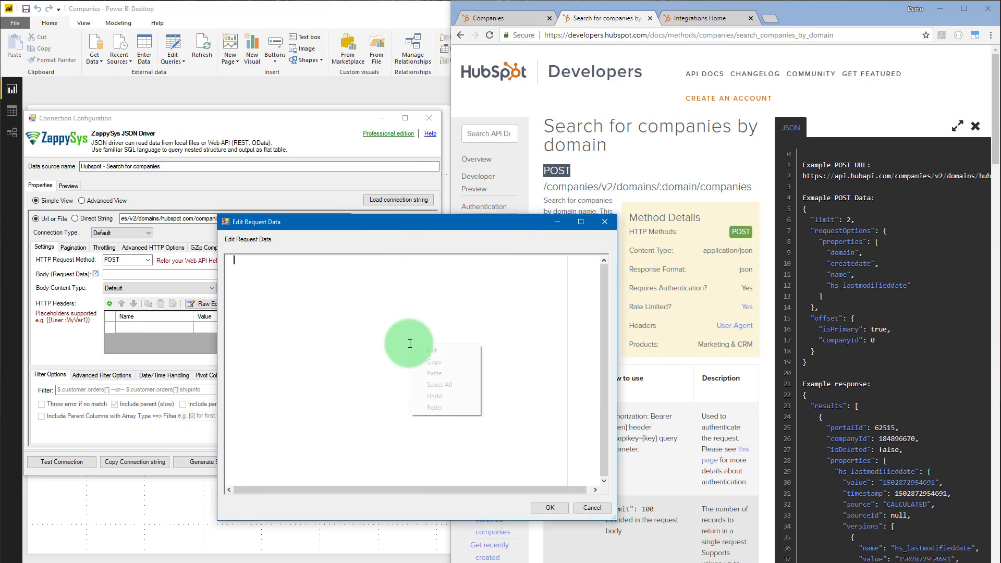
click(447, 375)
click(463, 209)
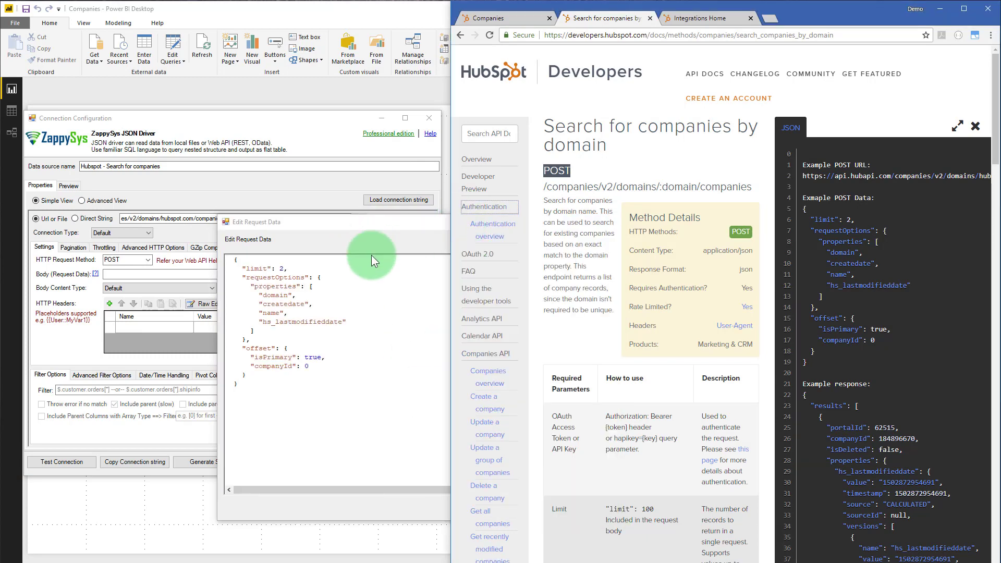
drag(389, 223, 259, 217)
click(231, 262)
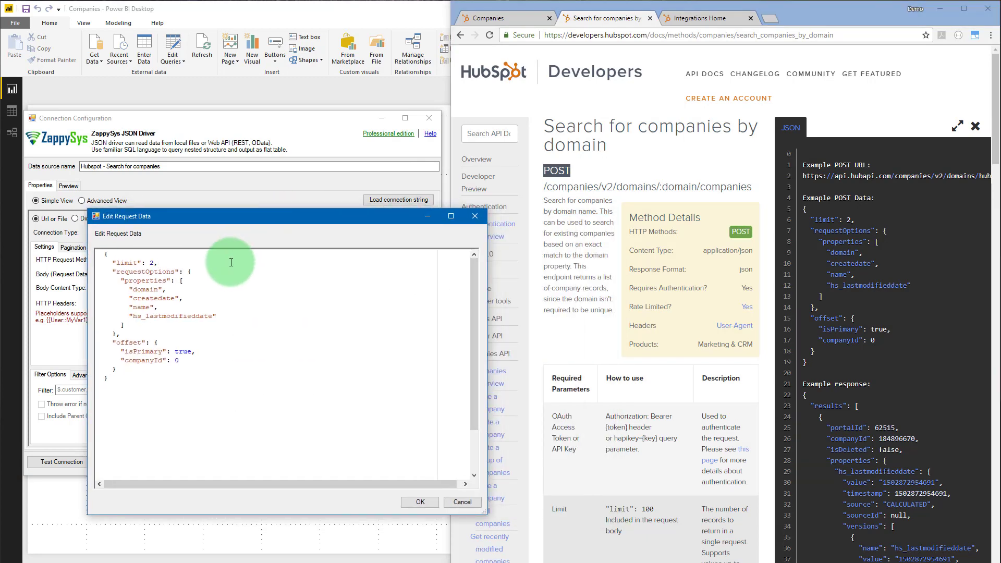
key(shift+Home)
key(shift+Home)
key(BackSpace)
key(BackSpace)
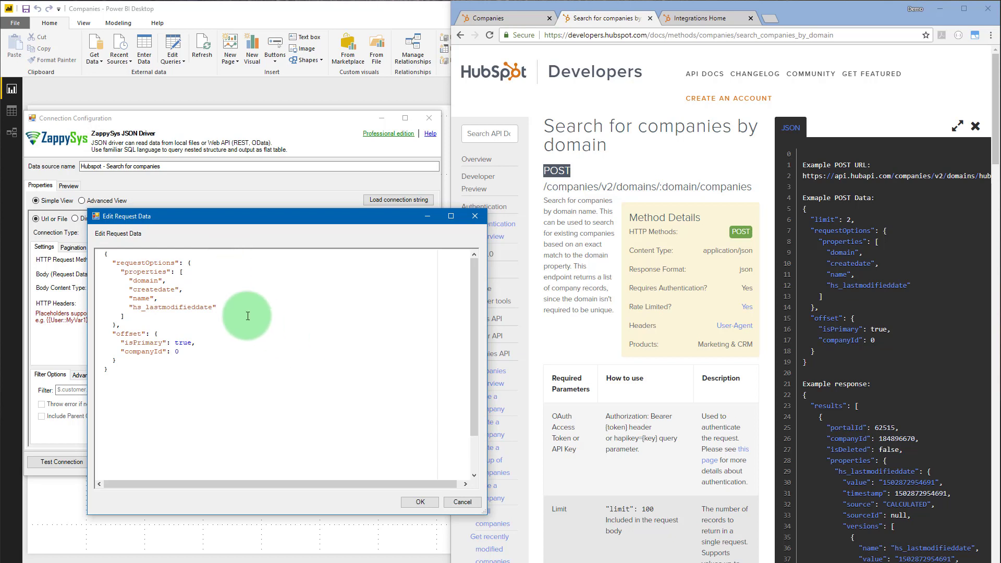
- Replace createdate with phone, delete the hs_lastmodifieddate property line, and confirm the body
double_click(138, 272)
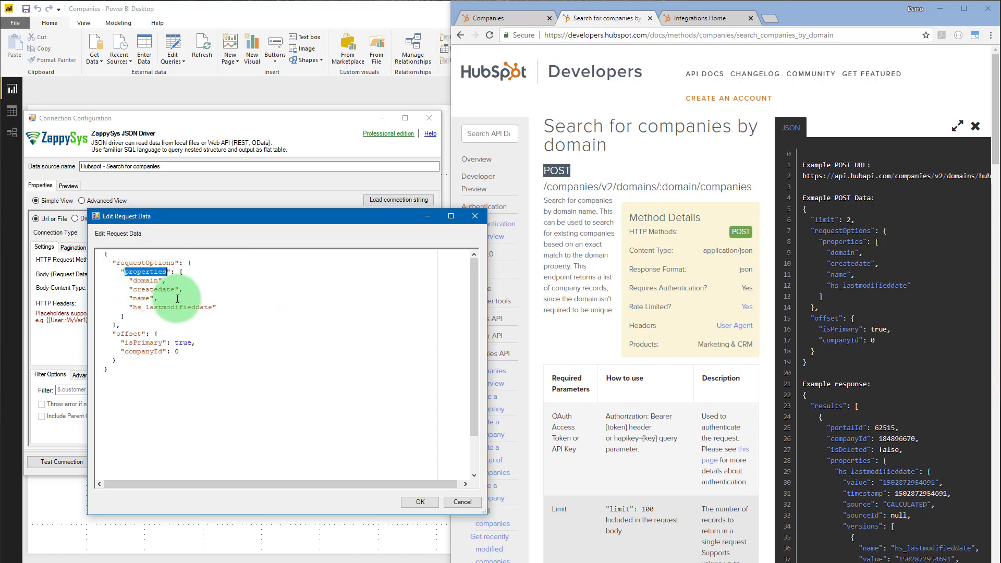
drag(180, 272, 163, 318)
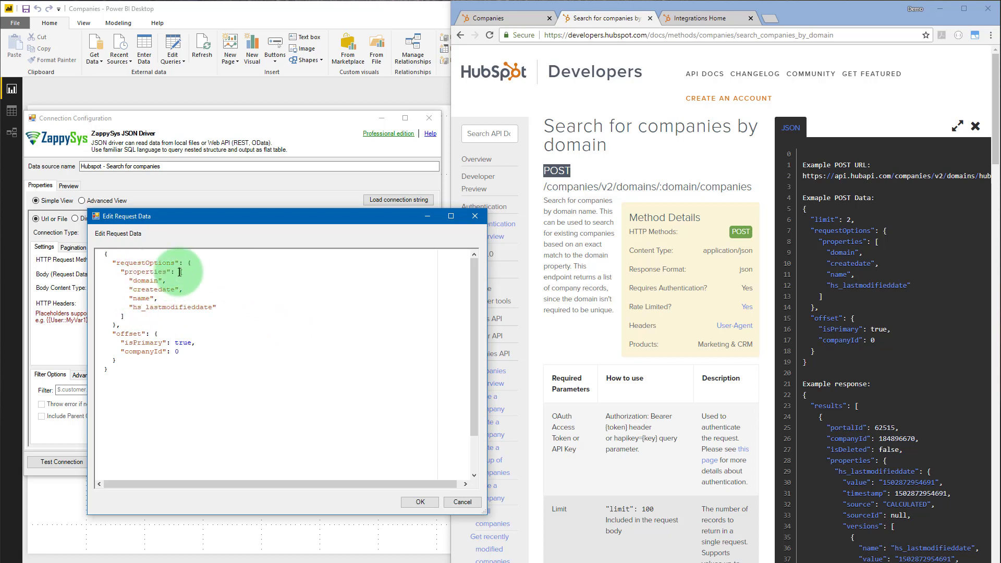
double_click(154, 290)
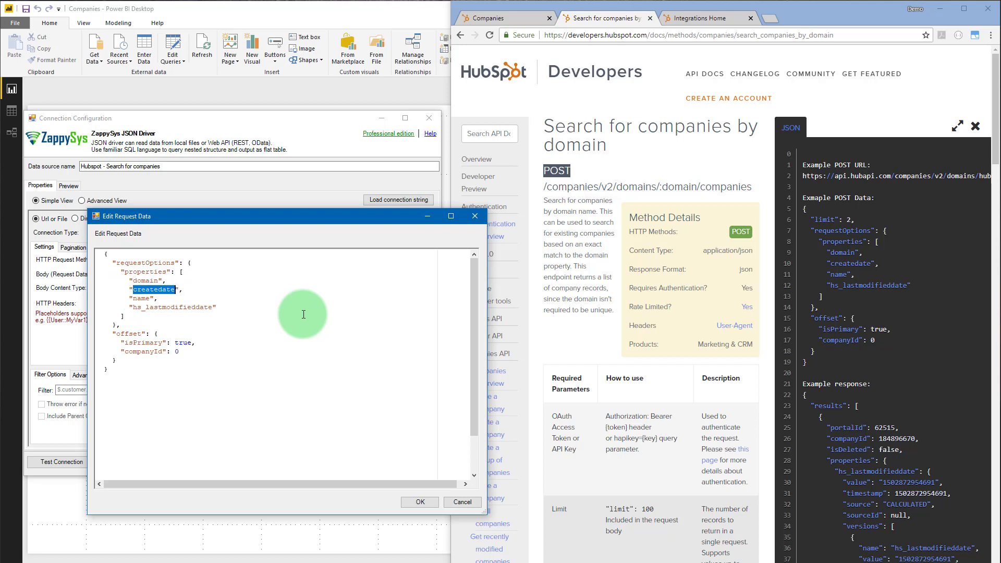
text(p)
key(ctrl+shift+Left)
key(Down)
key(End)
key(shift+Home)
key(shift+Home)
key(BackSpace)
key(BackSpace)
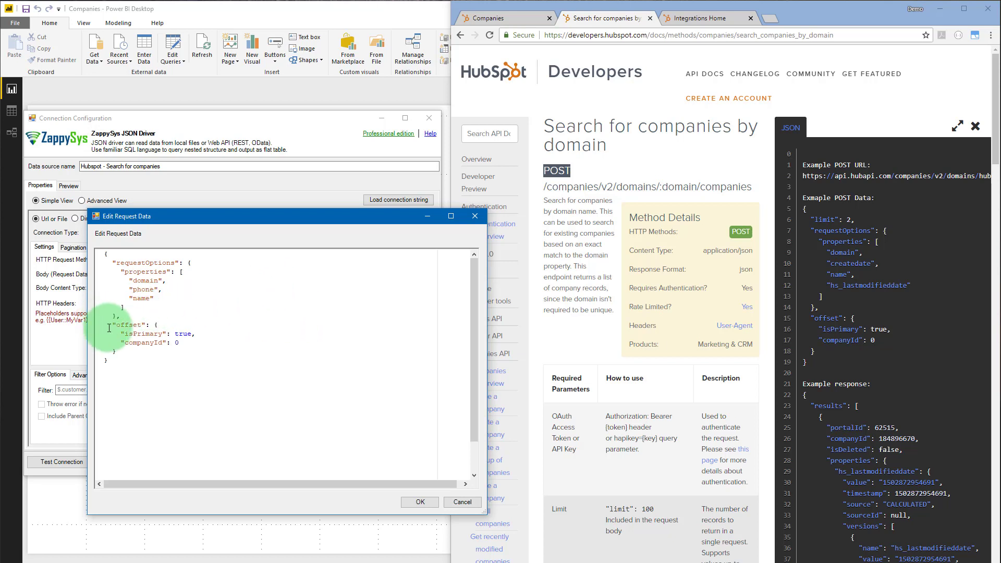
drag(108, 324, 136, 363)
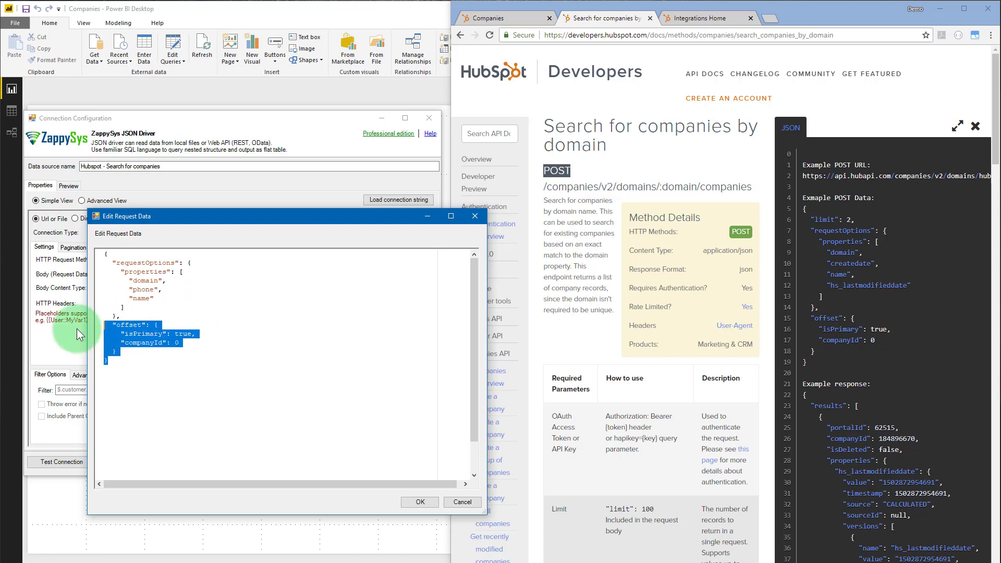
click(221, 374)
click(417, 501)
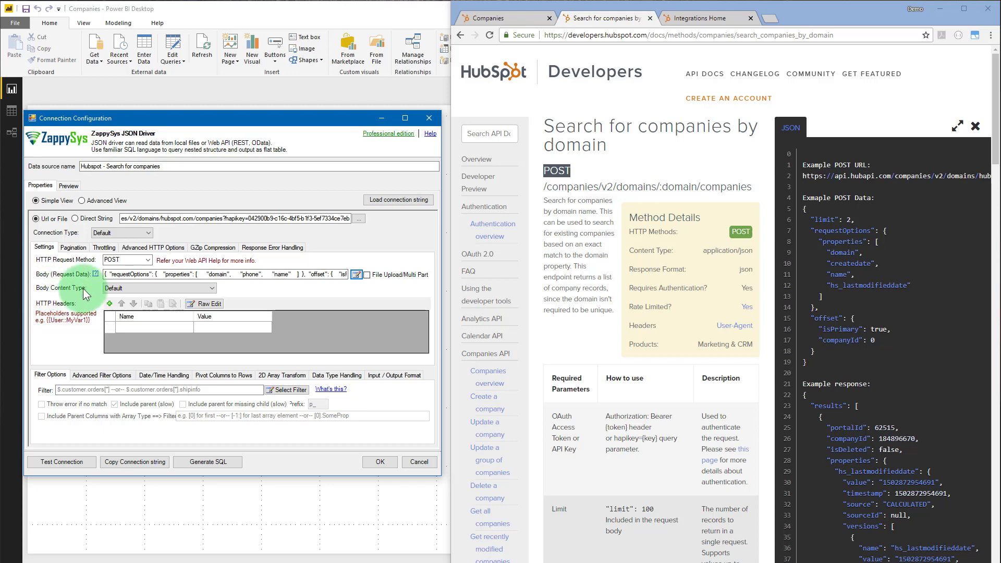
- Choose JSON (application/json) as the body content type, matching the documented requirement
click(956, 121)
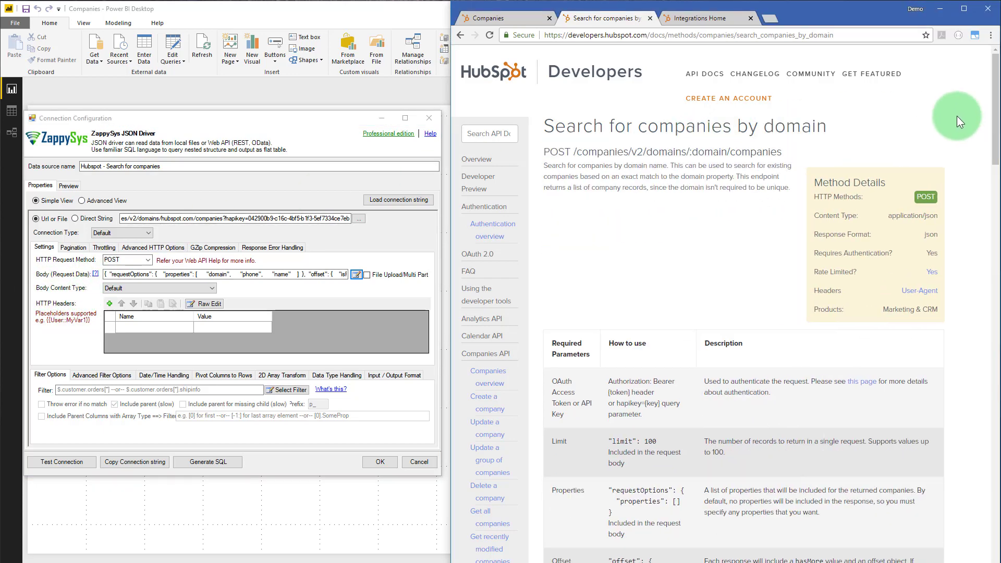
drag(888, 216, 939, 216)
click(174, 288)
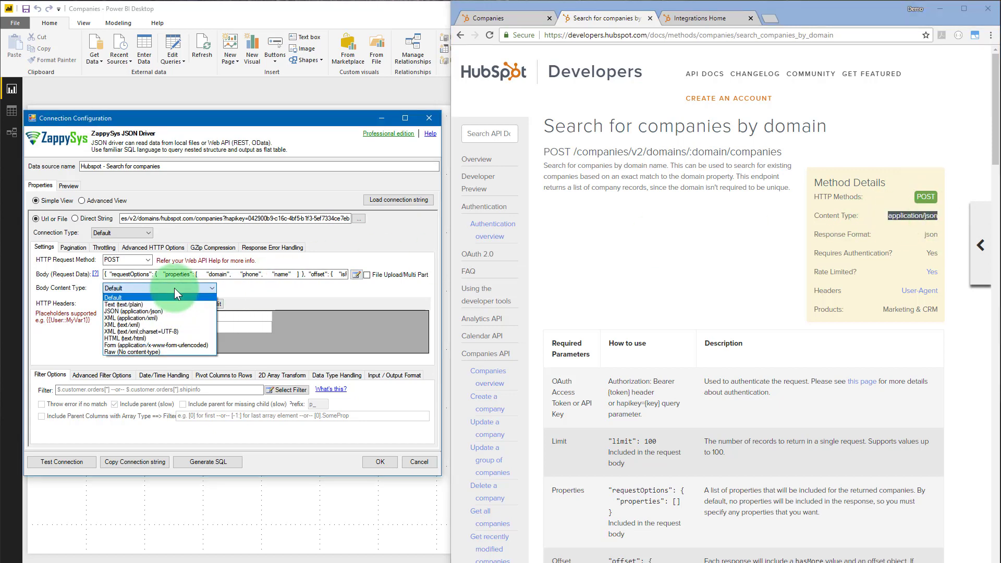
click(167, 312)
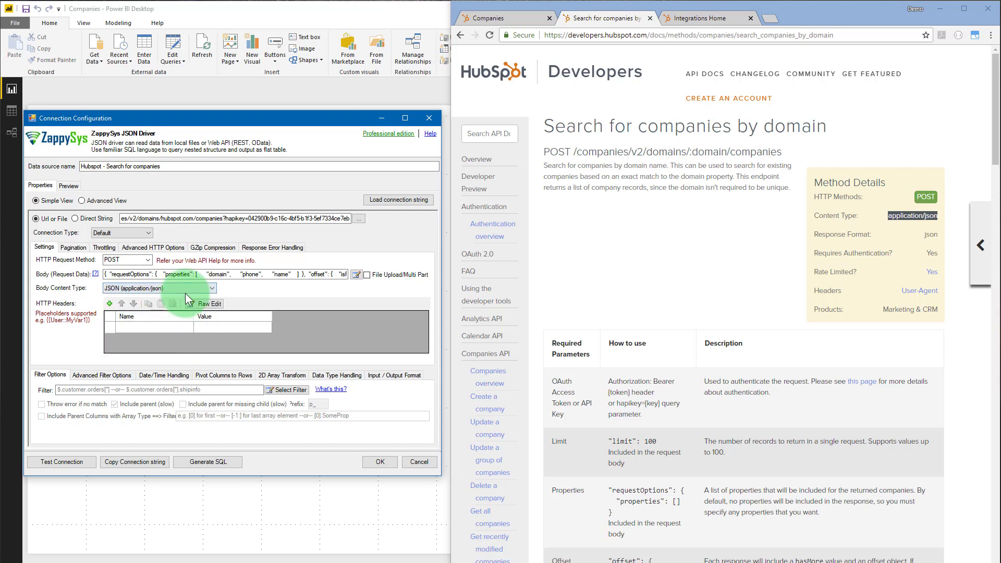
click(186, 293)
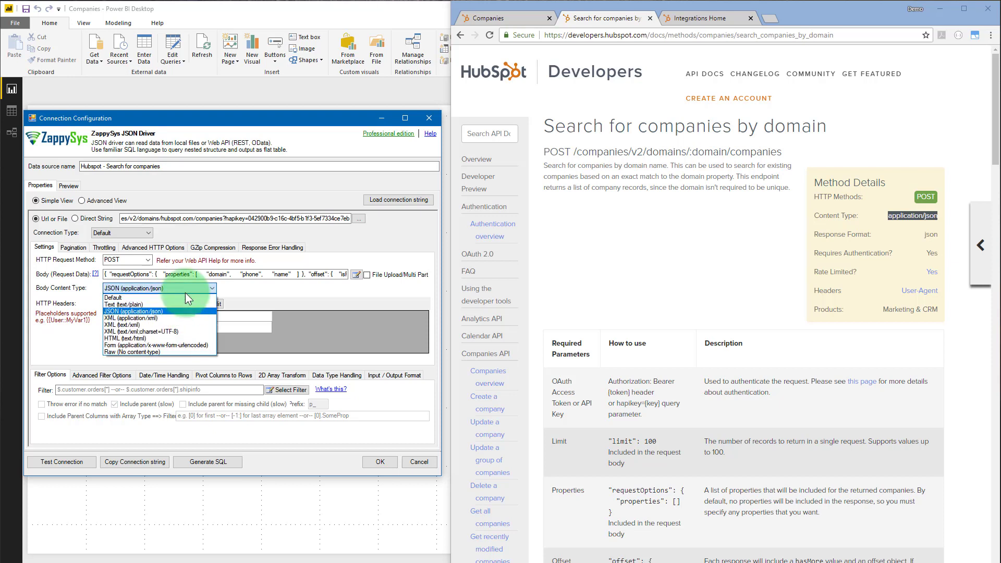
click(243, 290)
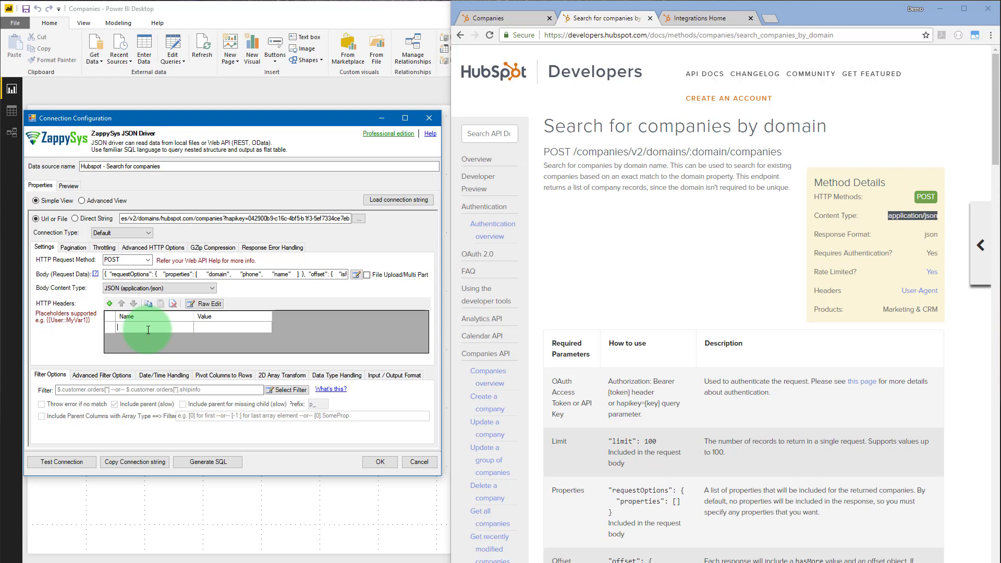
text(MyH)
text(MyHea)
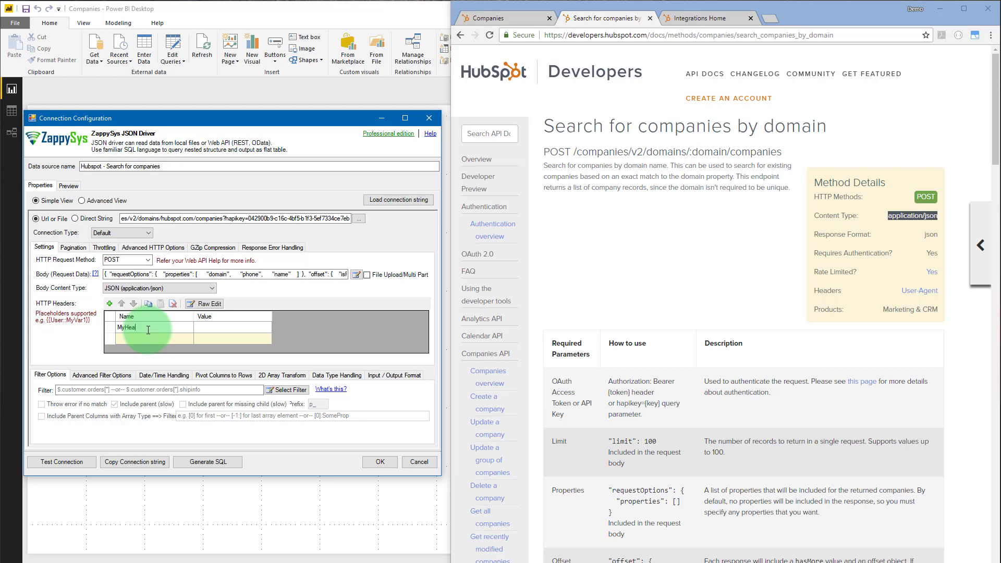
text(der)
key(Tab)
text(MyValue)
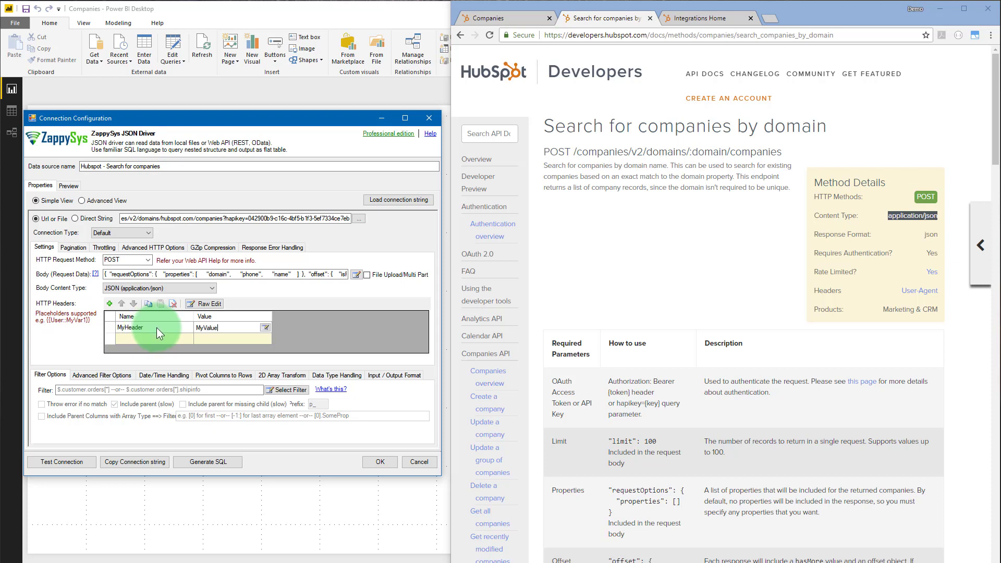
click(137, 338)
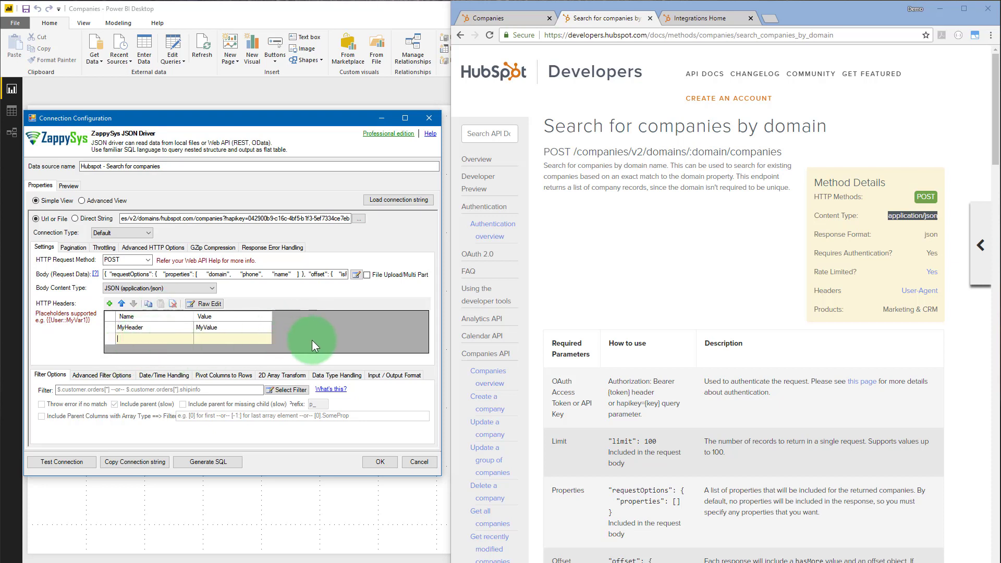
scroll(720, 417, down, 3)
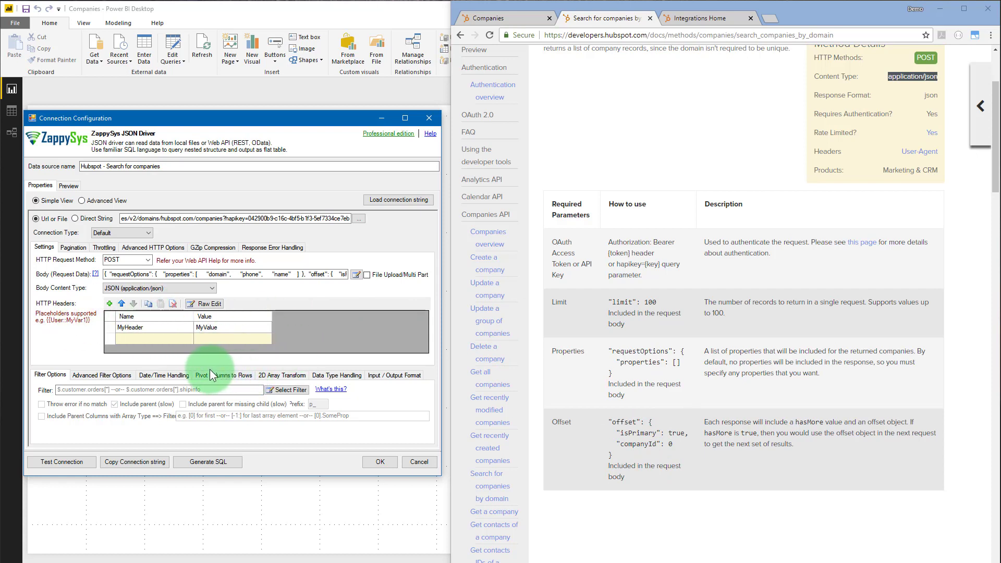
click(209, 304)
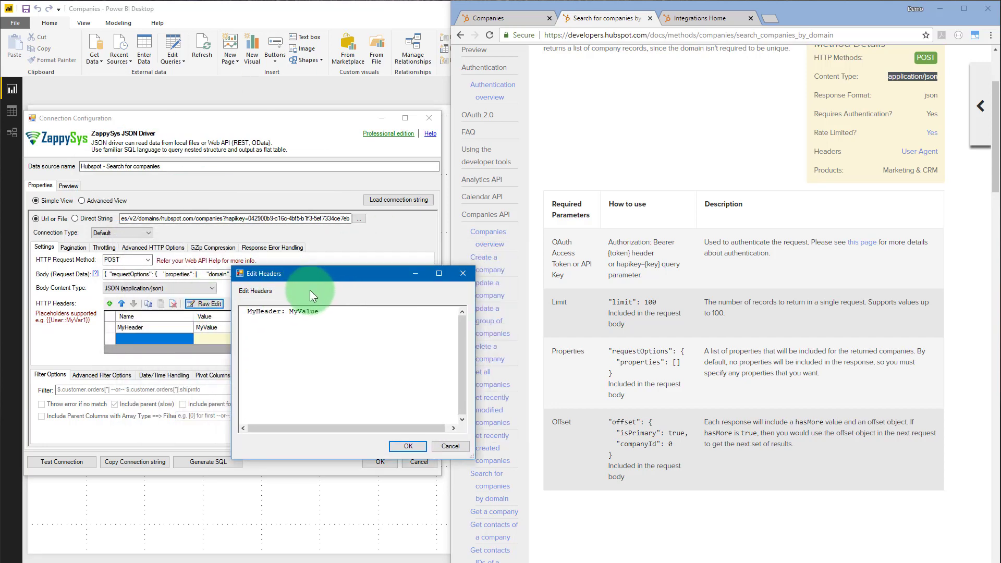
key(Return)
text(Editor: )
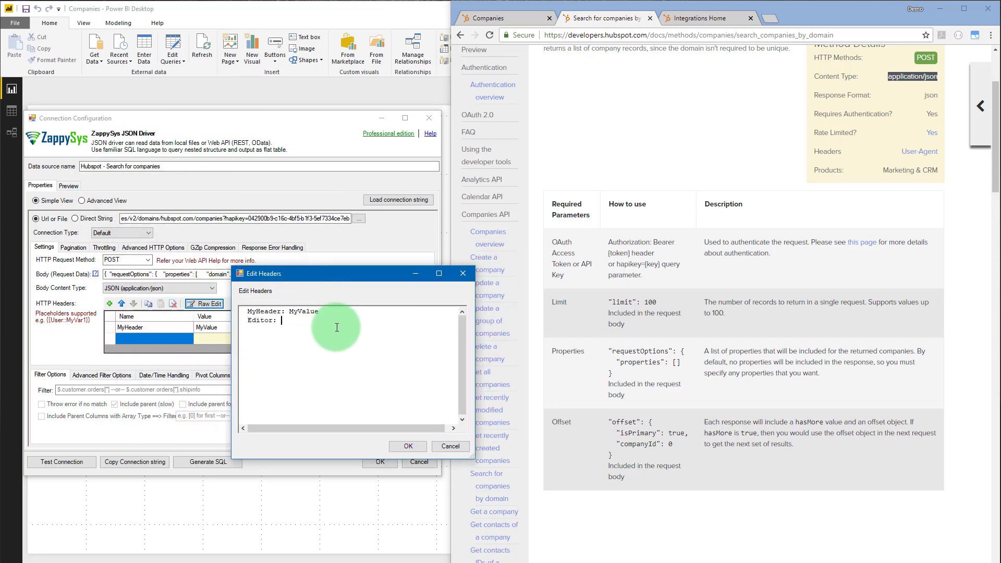
text(whetete)
click(407, 447)
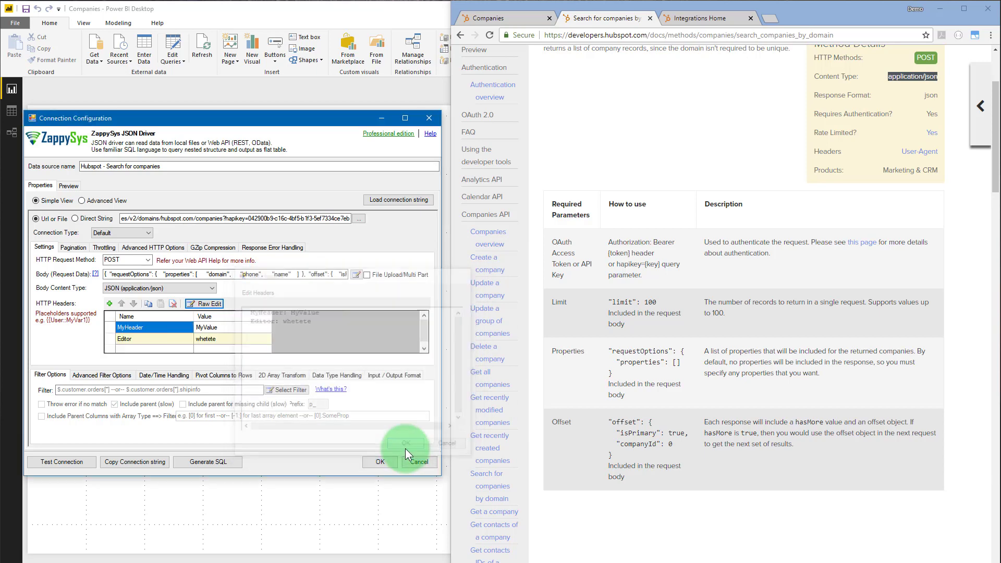
click(119, 325)
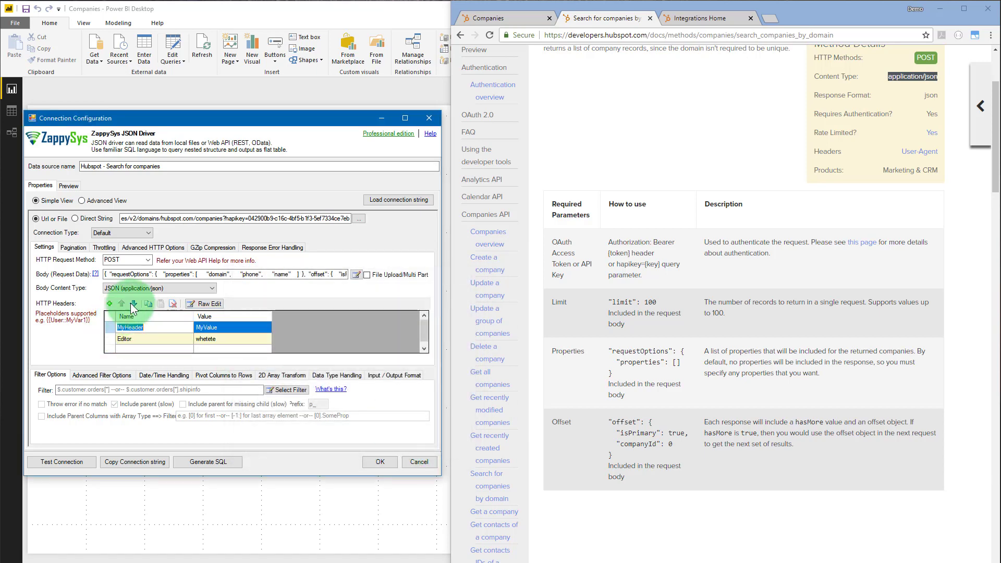
click(173, 303)
click(173, 303)
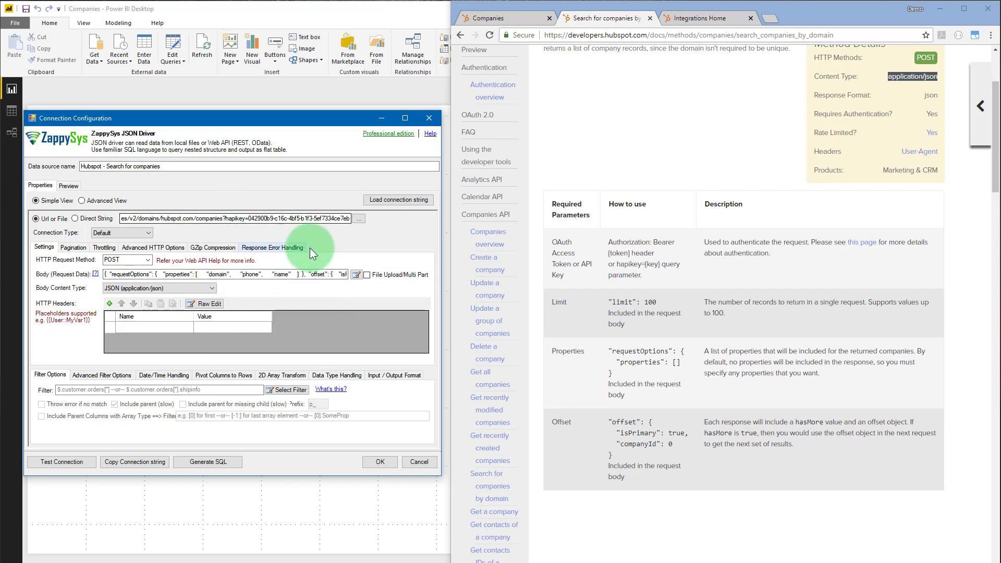
- Switch the connection type to HTTP and bring up its connection parameters
click(118, 230)
click(113, 248)
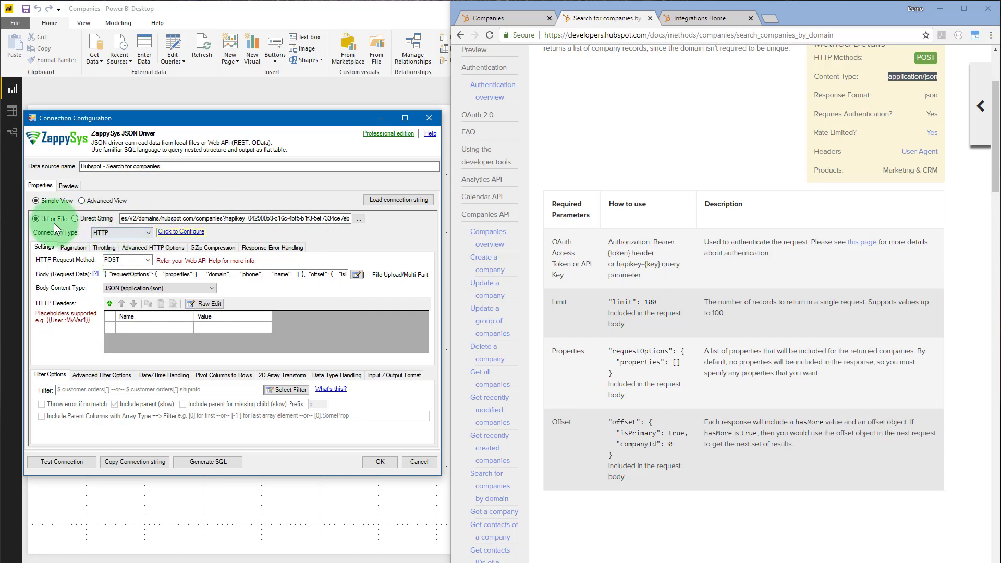
click(458, 22)
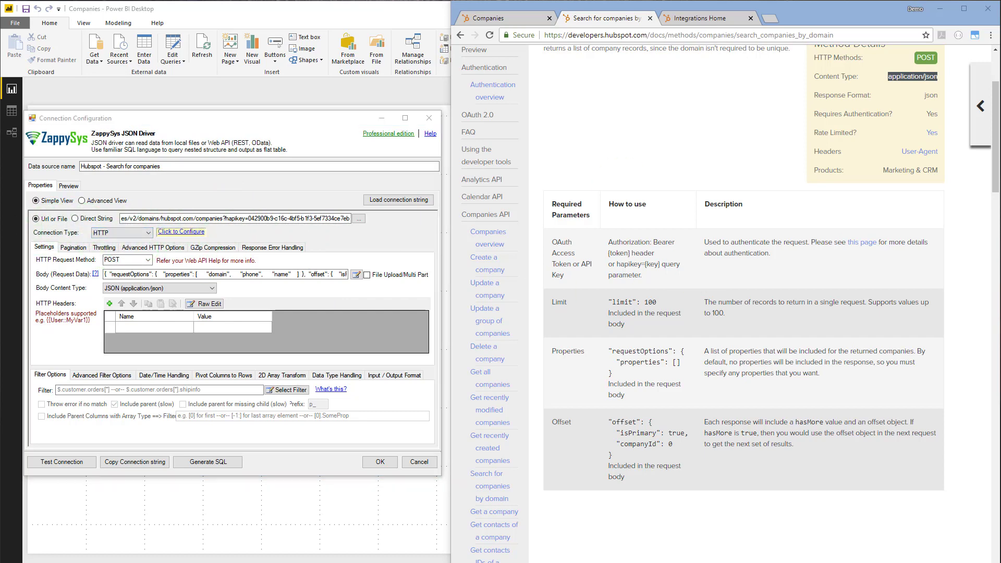
click(181, 231)
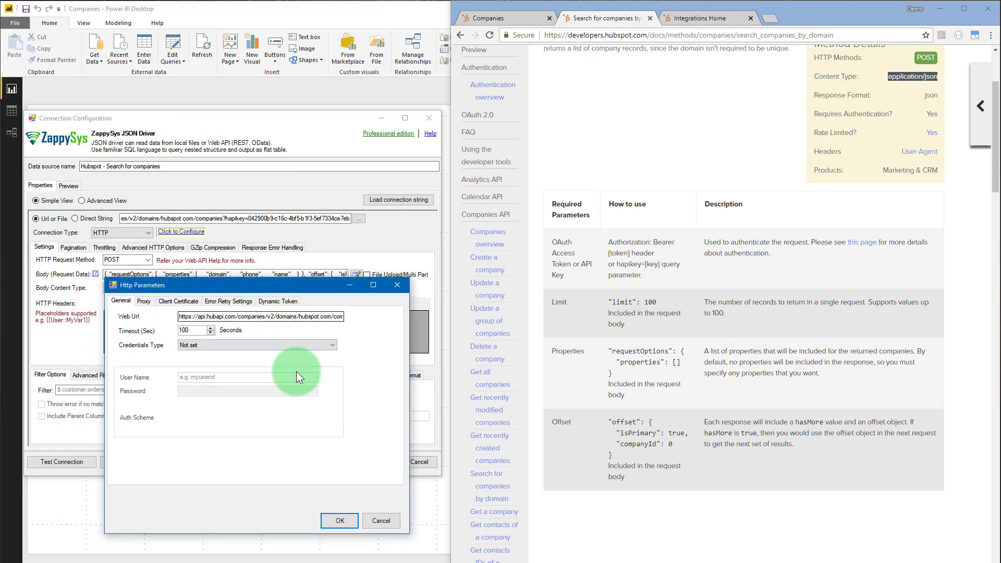
- Select Static Token / API Key credentials and paste in the API token
click(310, 347)
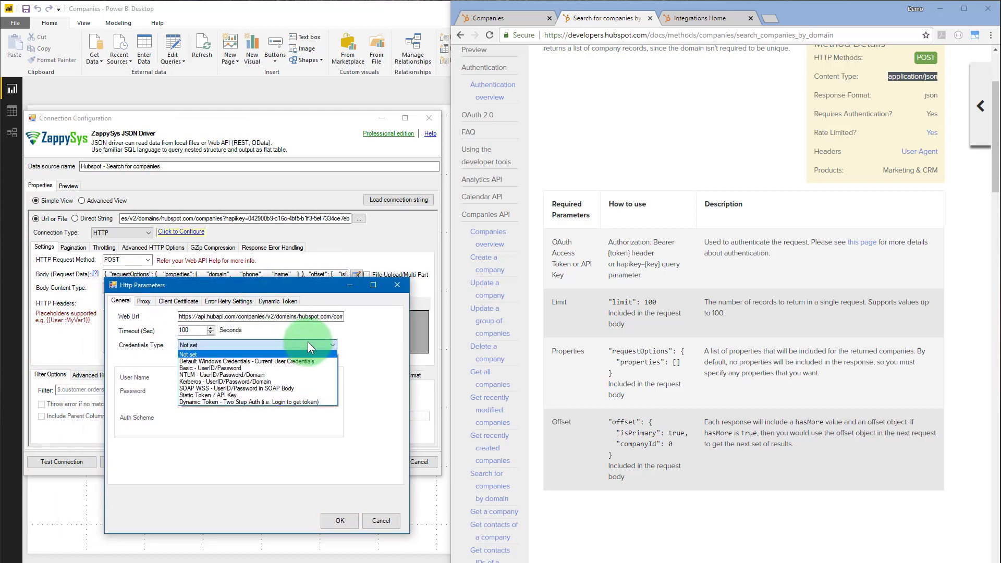
click(293, 389)
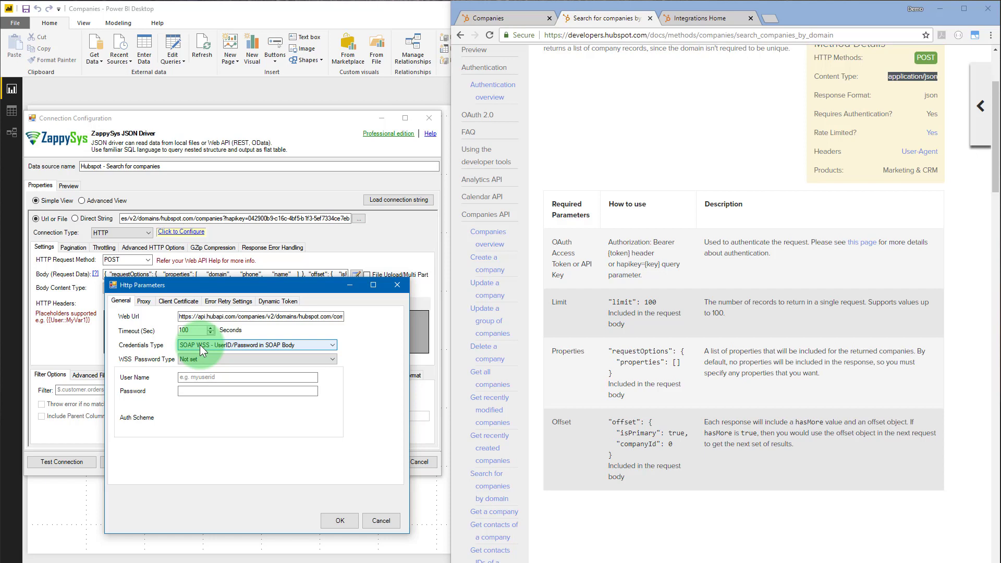
click(293, 344)
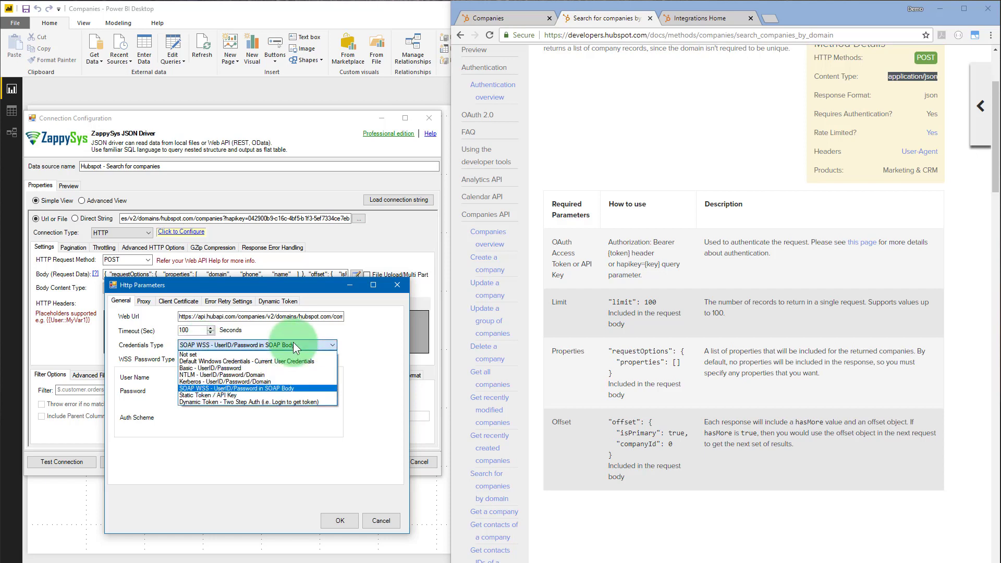
click(259, 396)
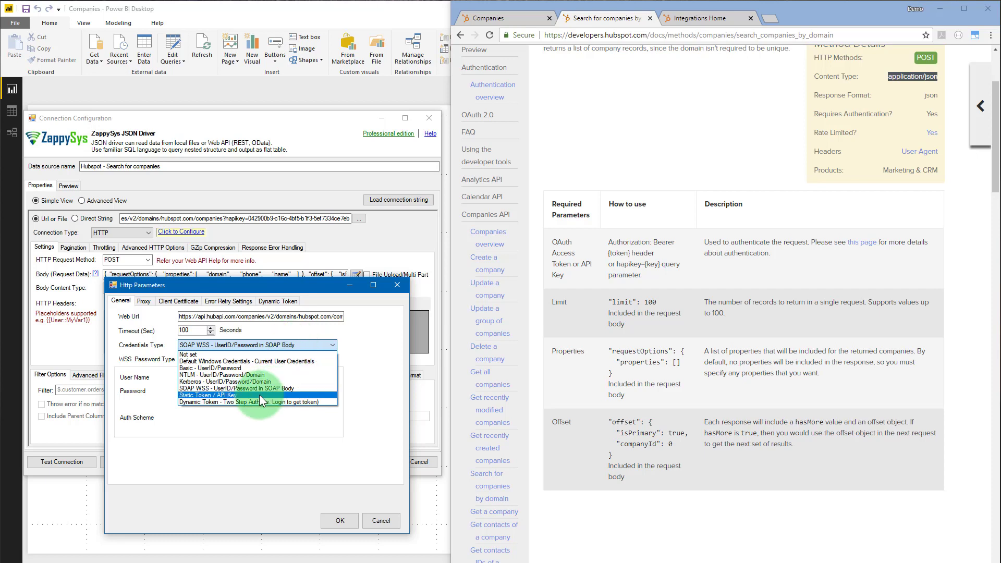
click(259, 395)
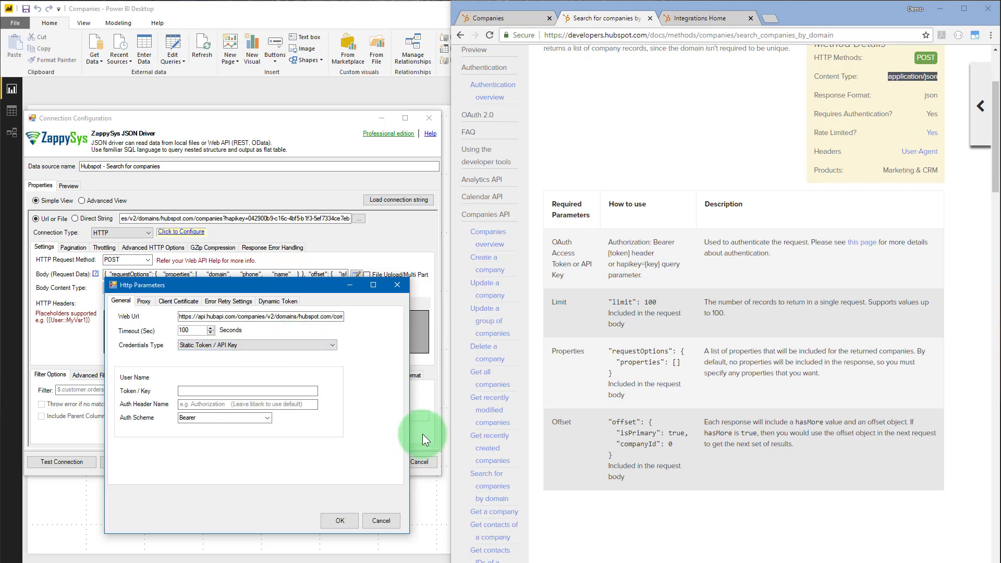
click(189, 395)
key(ctrl+v)
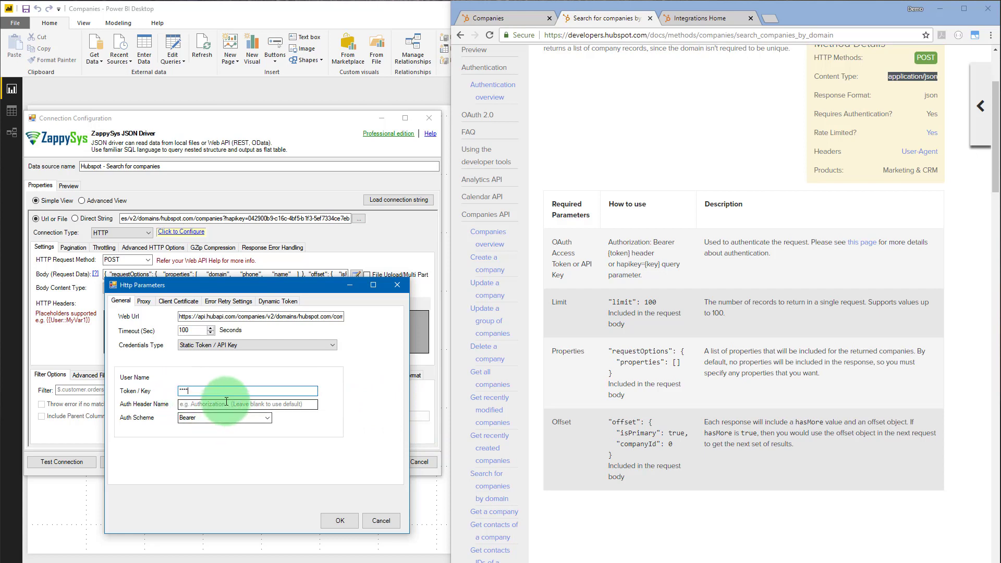
click(213, 408)
text(aoeu)
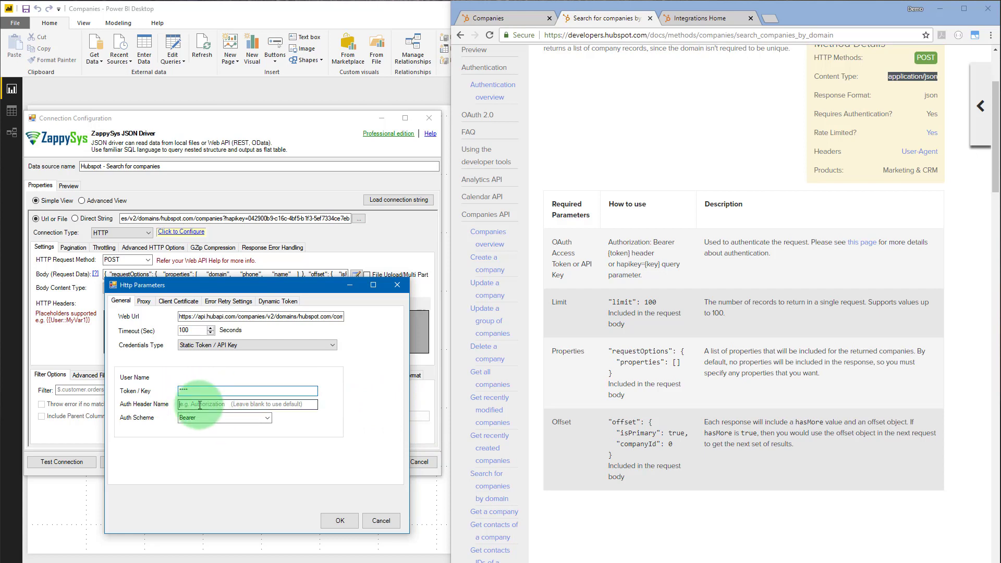
key(shift+Tab)
key(ctrl+v)
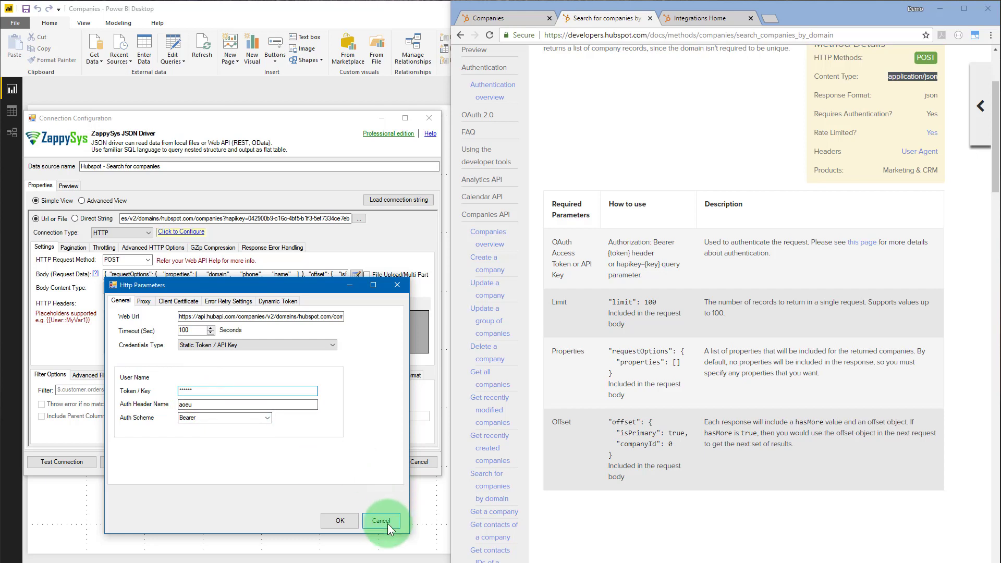
- Keep Static Token / API Key credentials and cancel the Http Parameters dialog unchanged
click(302, 346)
click(348, 444)
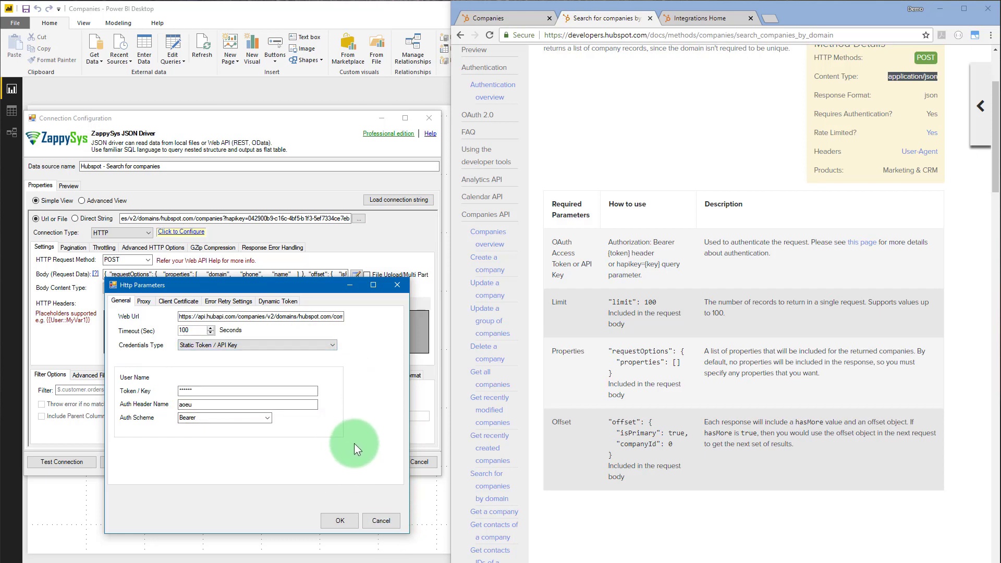
click(257, 345)
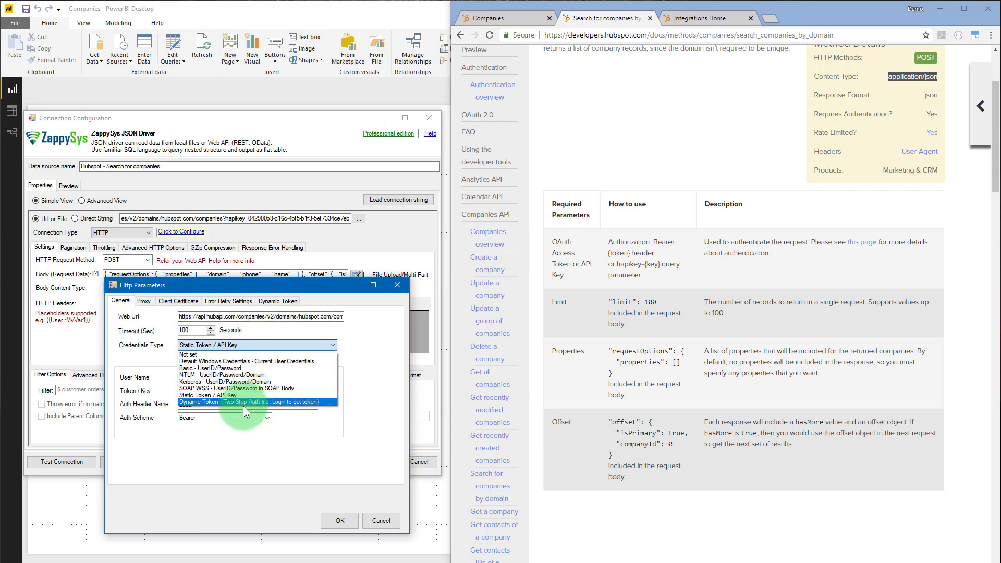
click(300, 451)
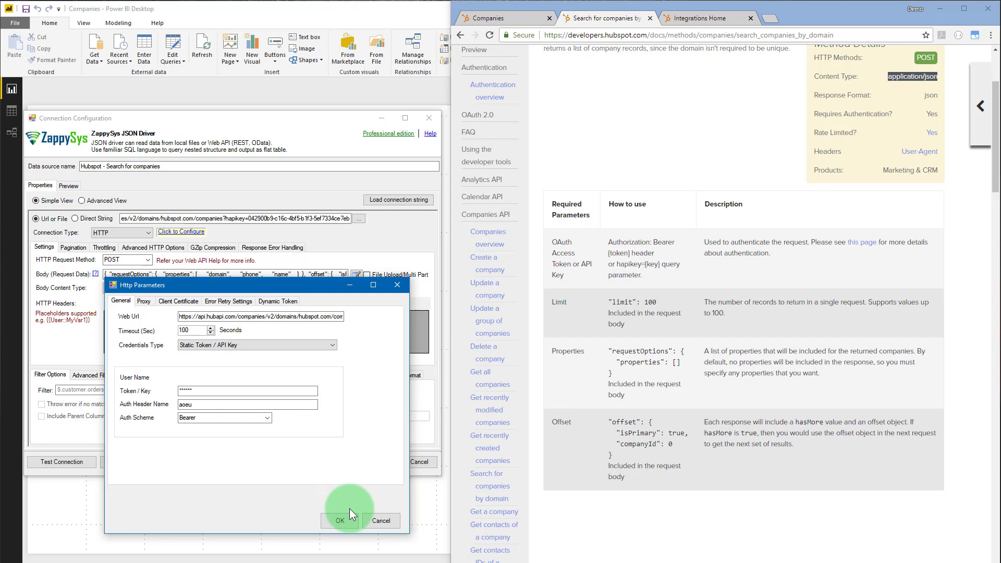
click(380, 521)
click(204, 326)
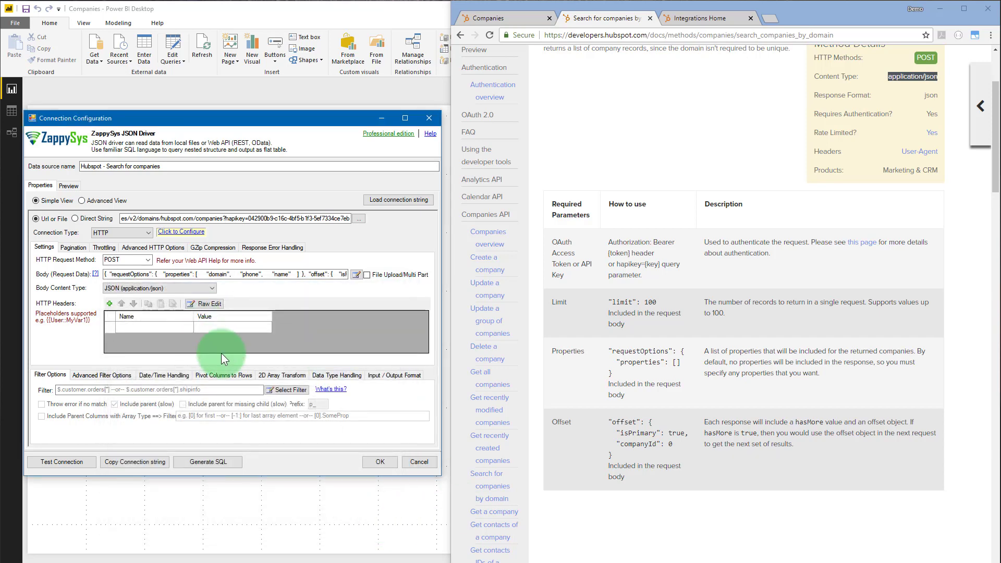
- Set the connection type to Default, test the HubSpot connection, and run the preview
click(140, 234)
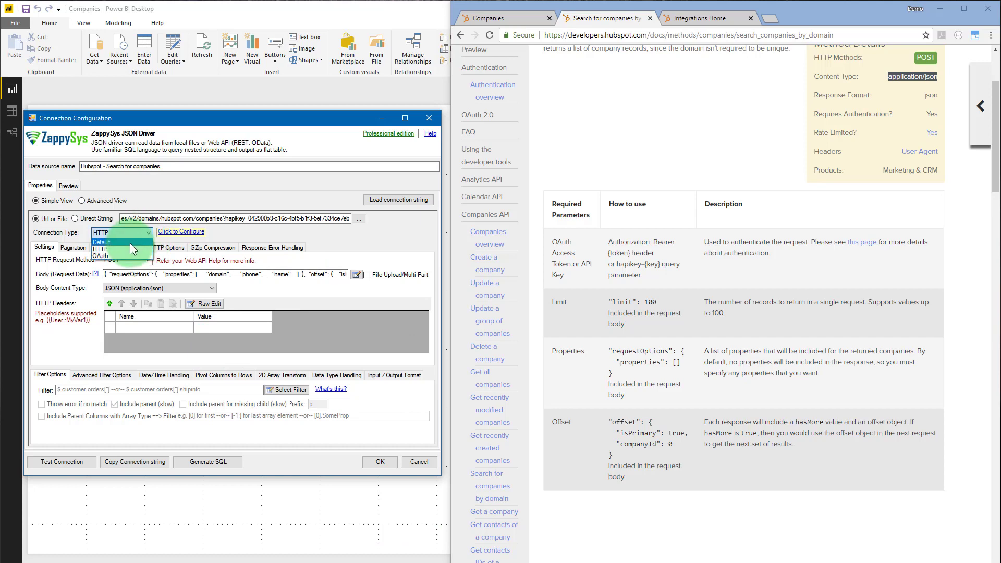
click(130, 244)
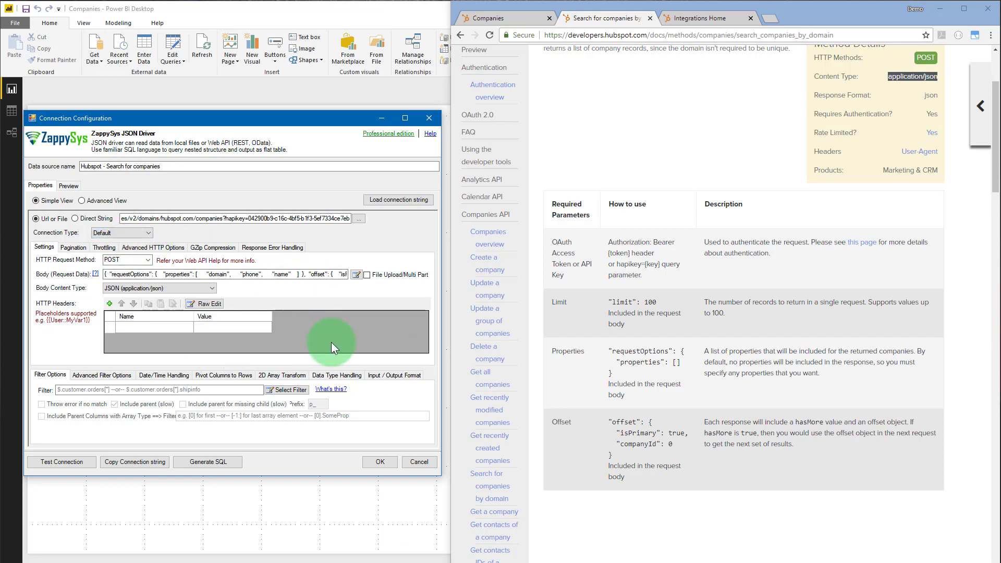
click(68, 186)
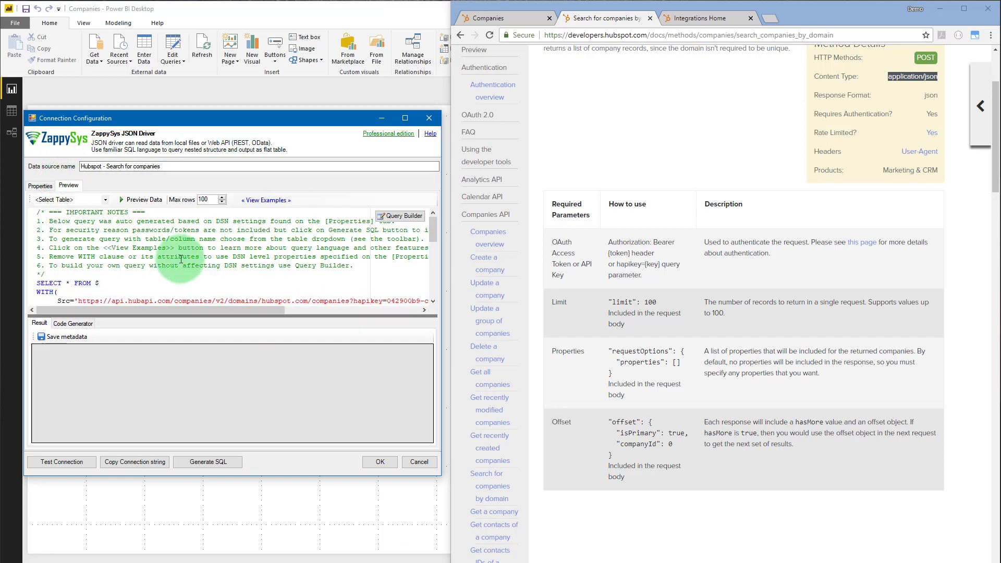
click(74, 465)
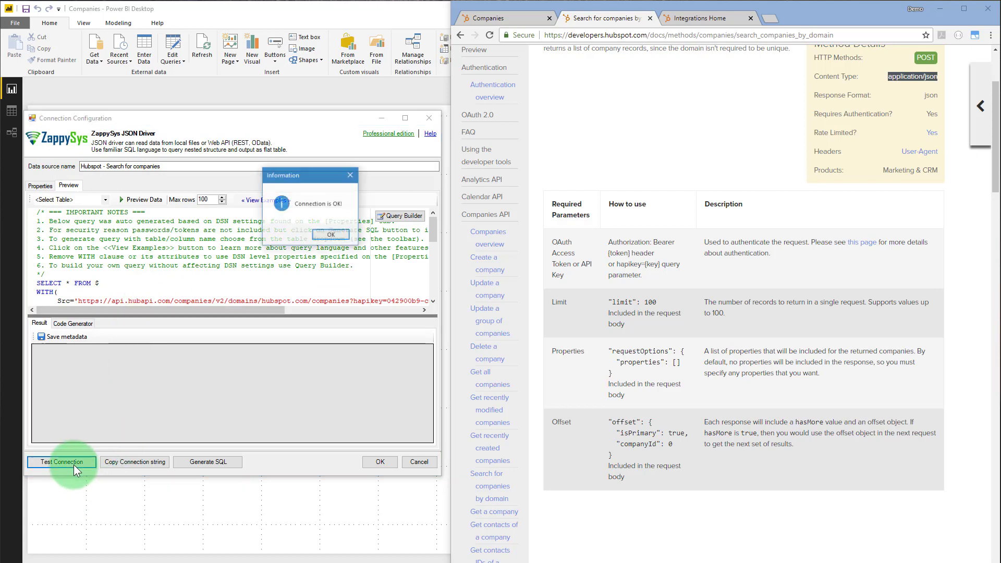
click(331, 235)
click(159, 205)
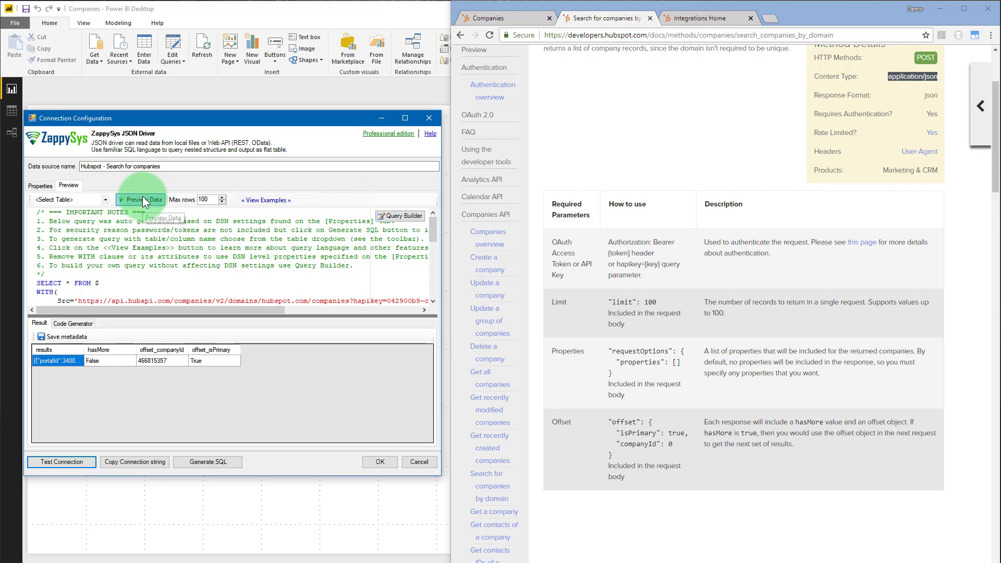
- Change the preview query to SELECT * FROM results and rerun it
click(112, 284)
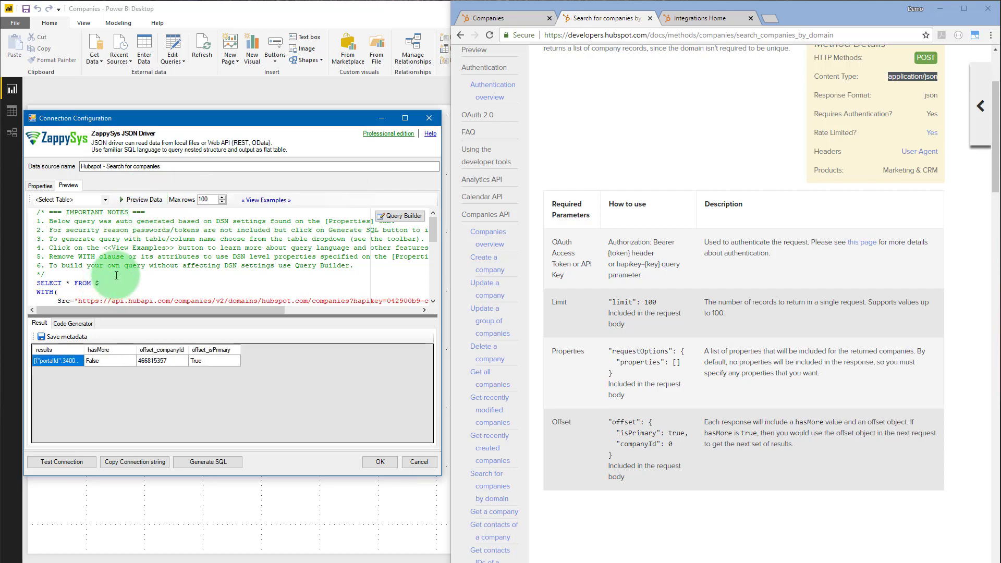
text(esults)
double_click(110, 283)
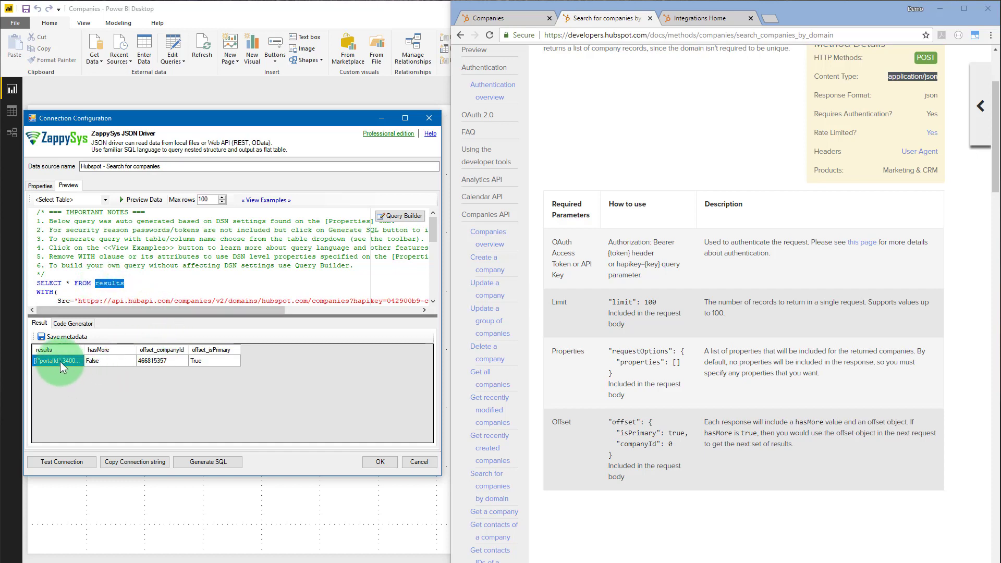
drag(84, 350, 111, 350)
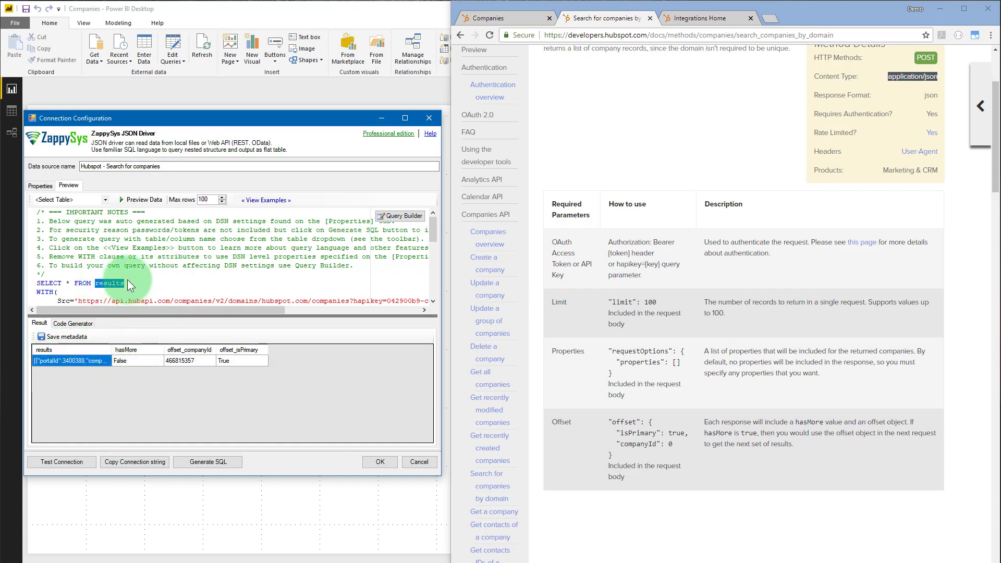
click(149, 200)
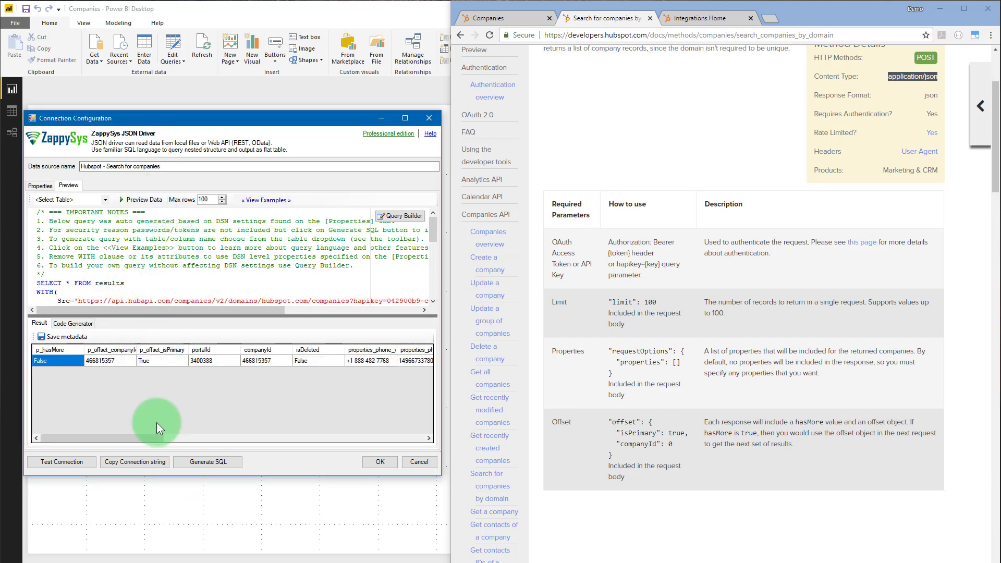
- Inspect the hubspot.com domain, Hubspot, Inc. name and phone values in the results
drag(101, 439, 196, 455)
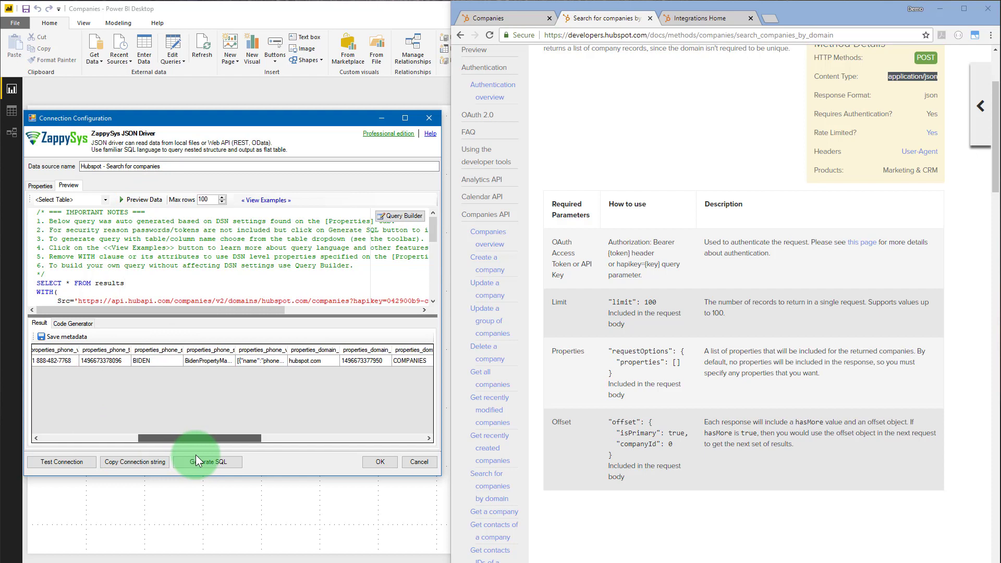
drag(196, 455, 257, 456)
click(136, 361)
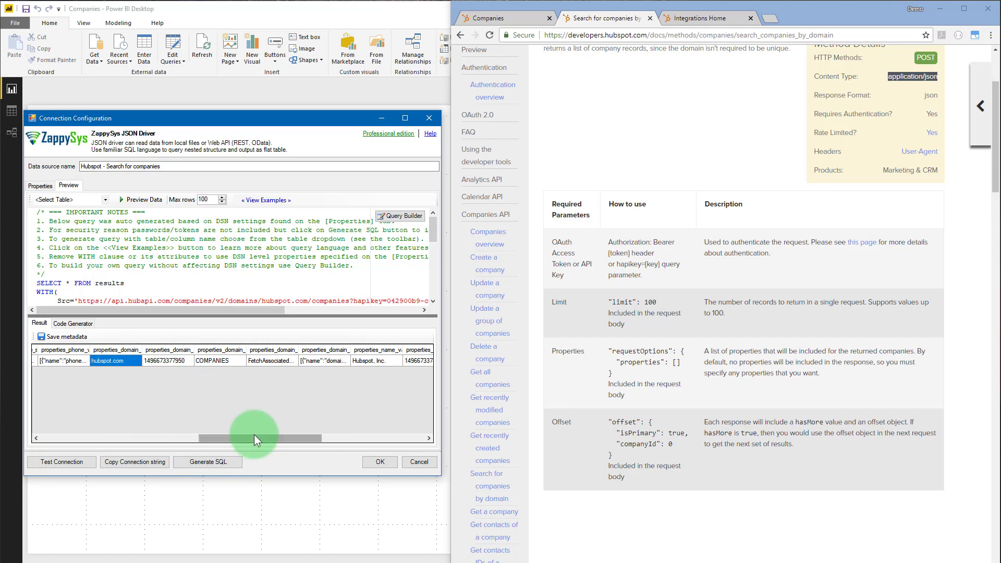
mouse_move(254, 438)
mouse_down()
mouse_move(317, 439)
mouse_move(276, 383)
mouse_up()
click(255, 361)
click(393, 439)
drag(394, 440, 196, 441)
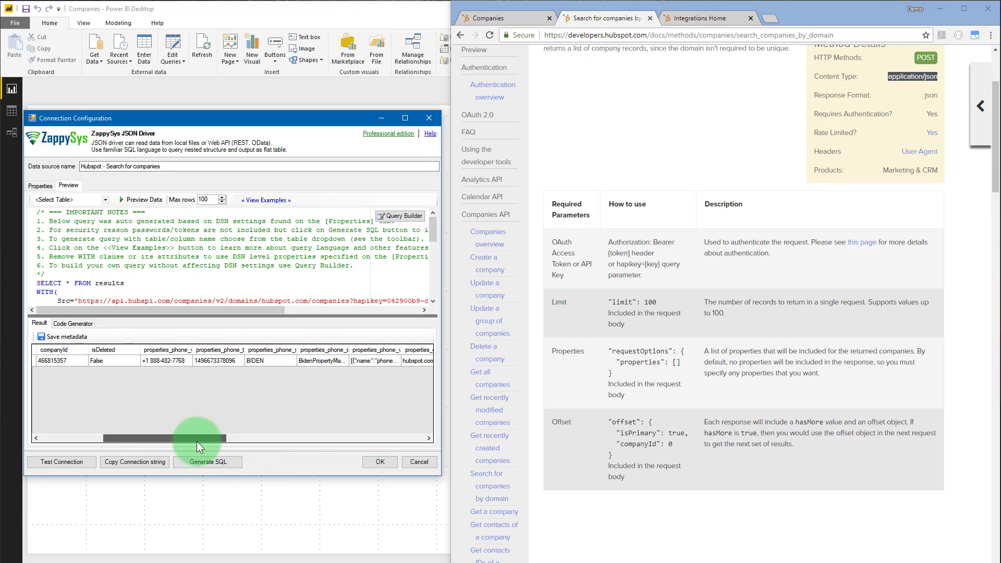
click(167, 361)
click(153, 257)
- Enlarge the settings window and replace the generated SQL with the query containing the source URL
scroll(172, 267, down, 2)
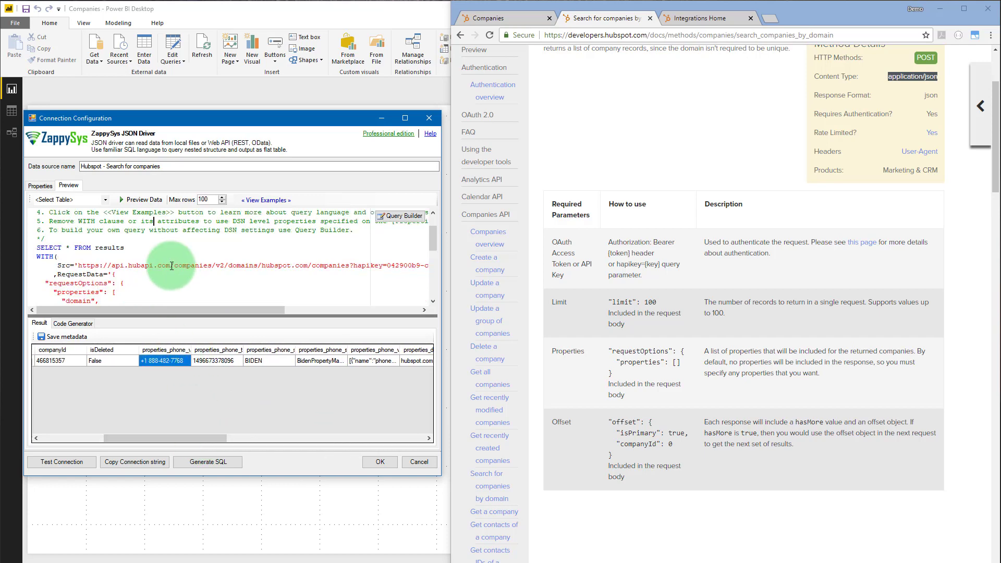
scroll(172, 266, down, 2)
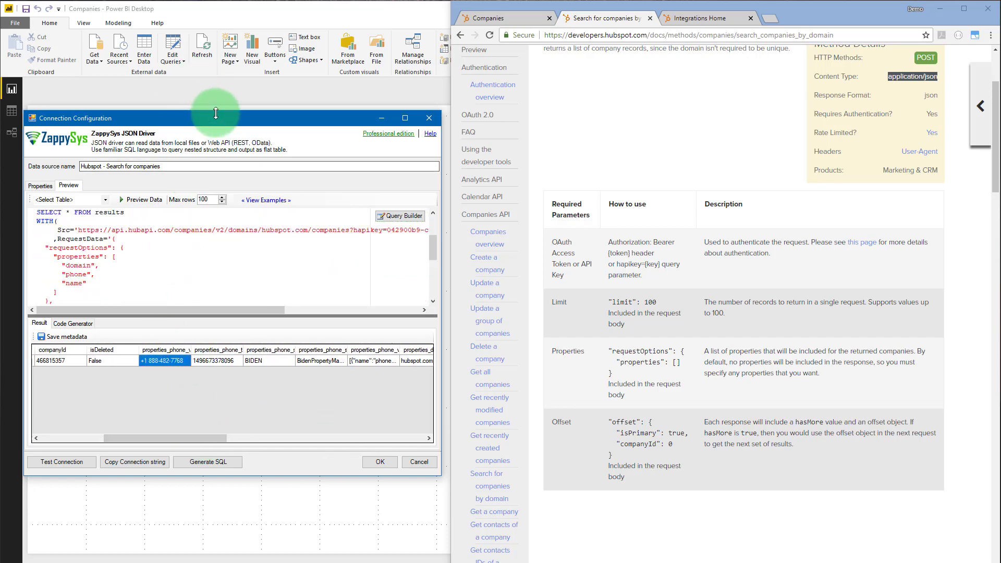
drag(216, 113, 223, 87)
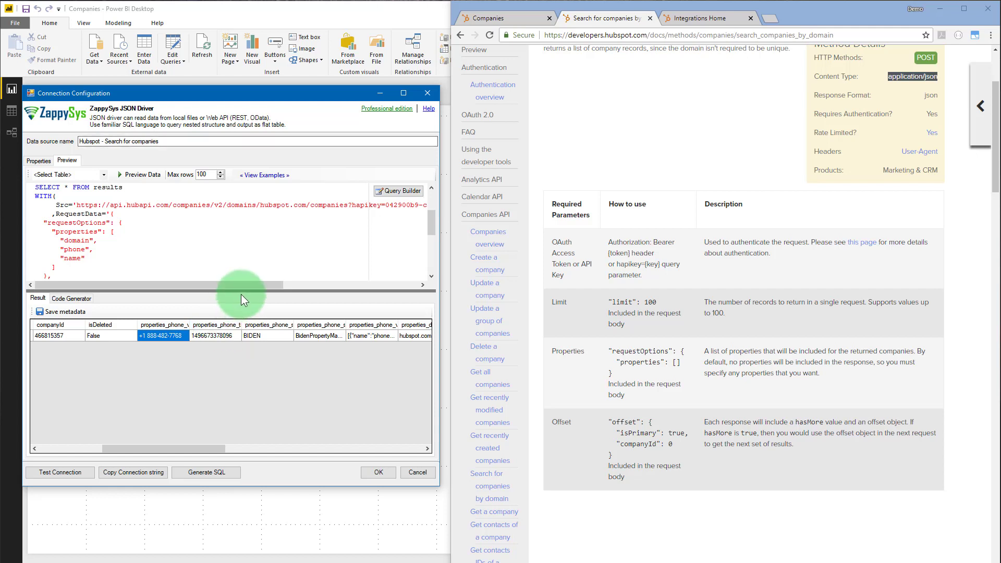
drag(241, 295, 241, 366)
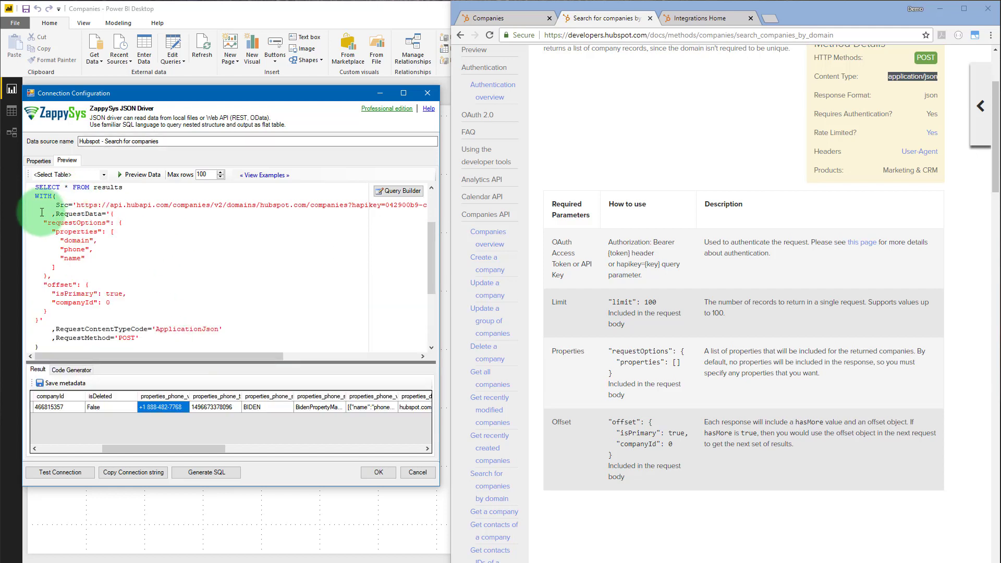
drag(41, 212, 171, 323)
key(Delete)
key(ctrl+a)
key(Delete)
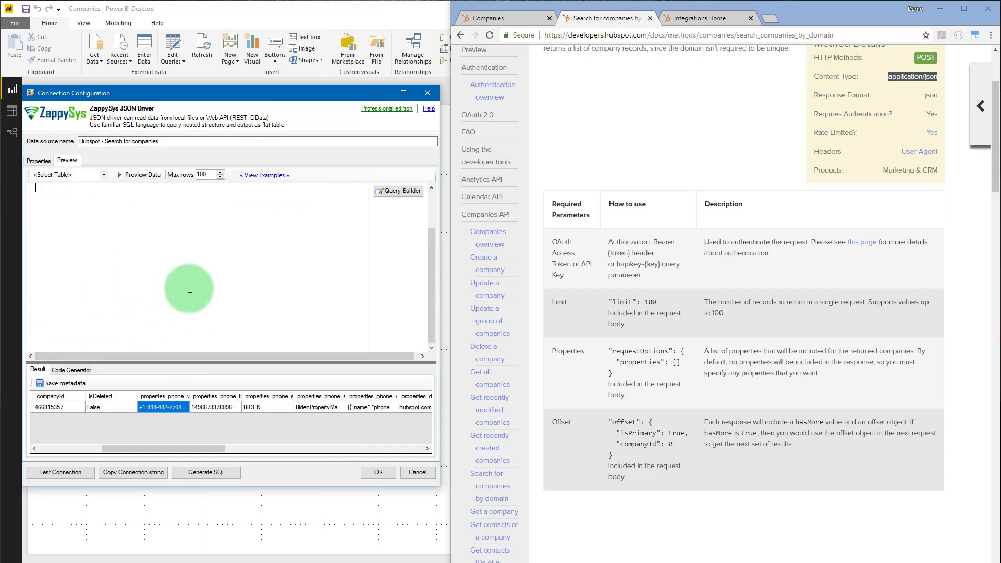
key(ctrl+v)
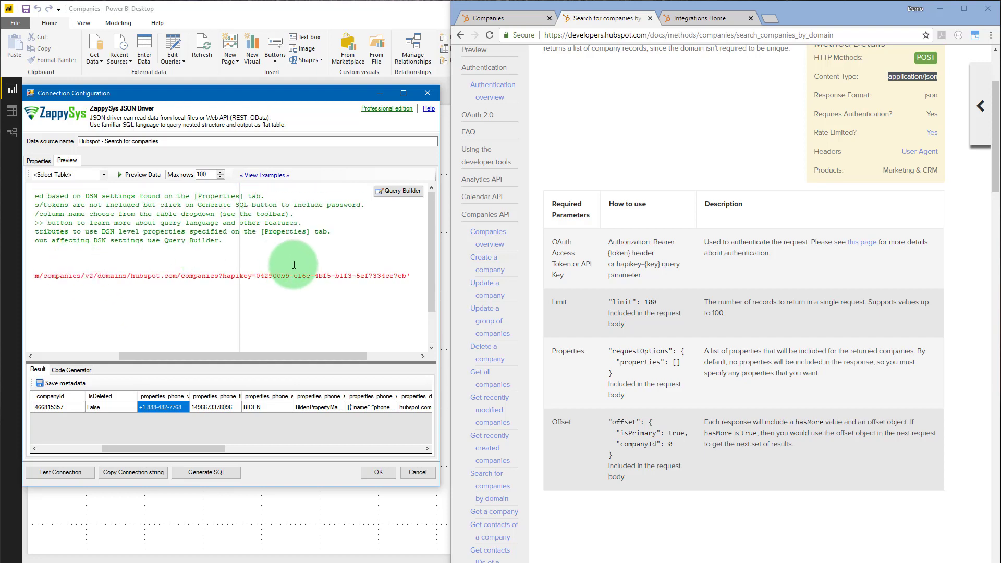
key(Return)
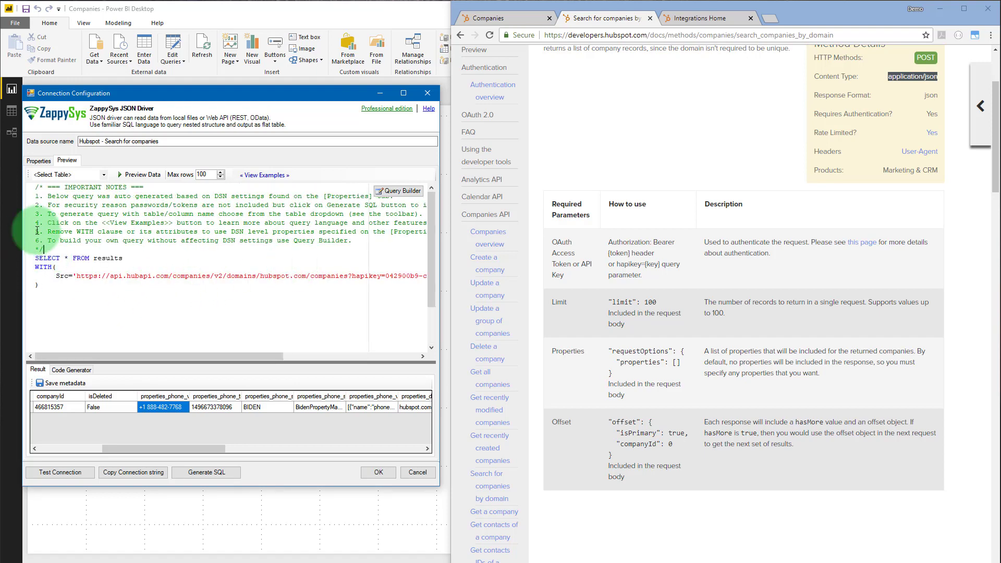
- Delete the comment block from the query and save the data source settings
drag(44, 250, 35, 186)
key(Delete)
key(ctrl+a)
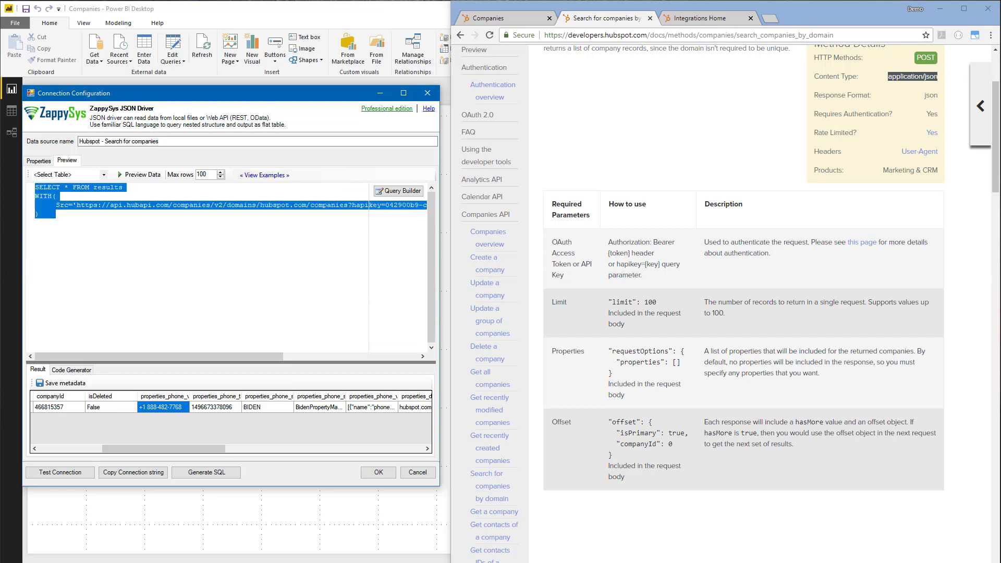
click(217, 233)
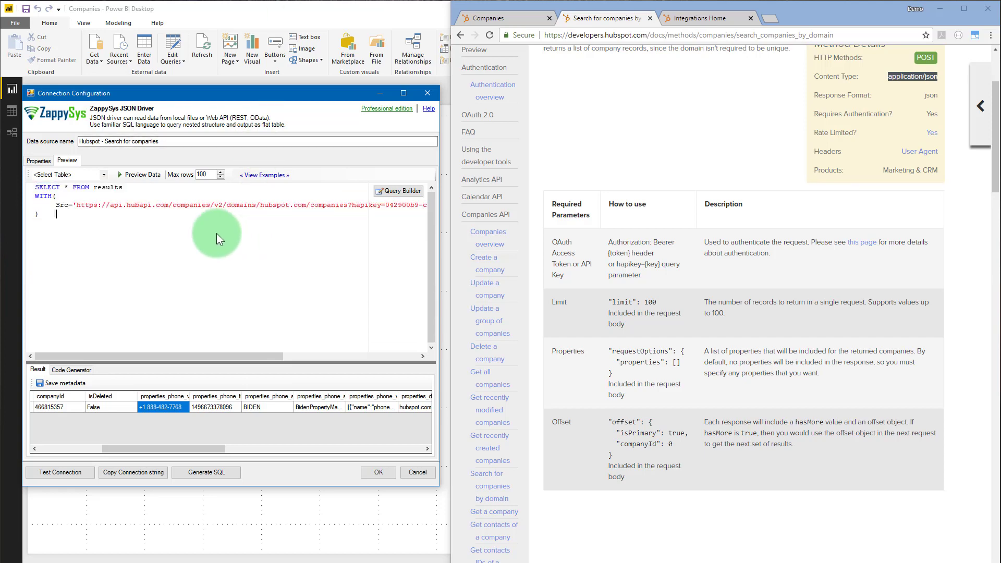
click(379, 473)
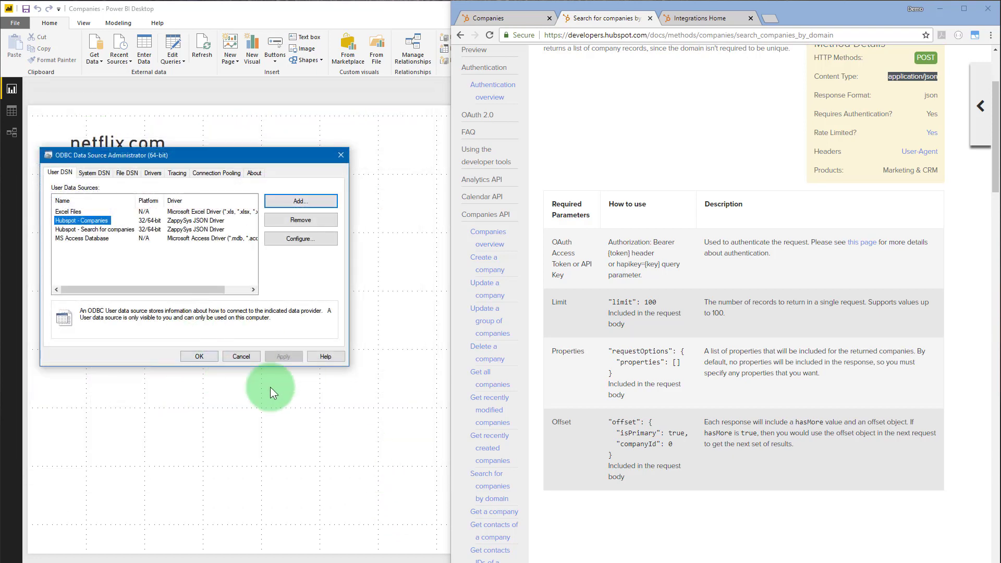
- Maximize Power BI and connect using the ODBC connector from Get Data > More
double_click(371, 8)
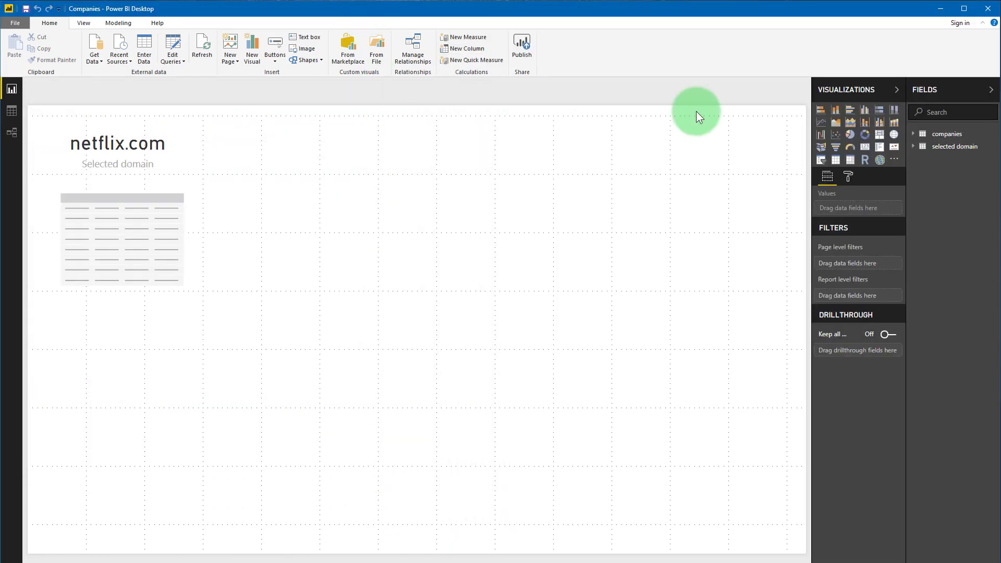
click(92, 56)
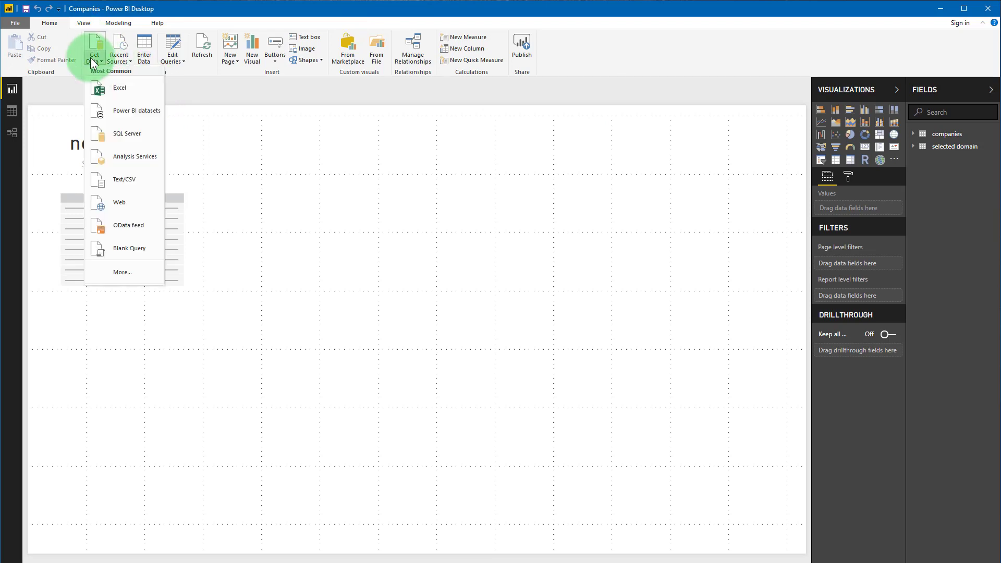
click(137, 271)
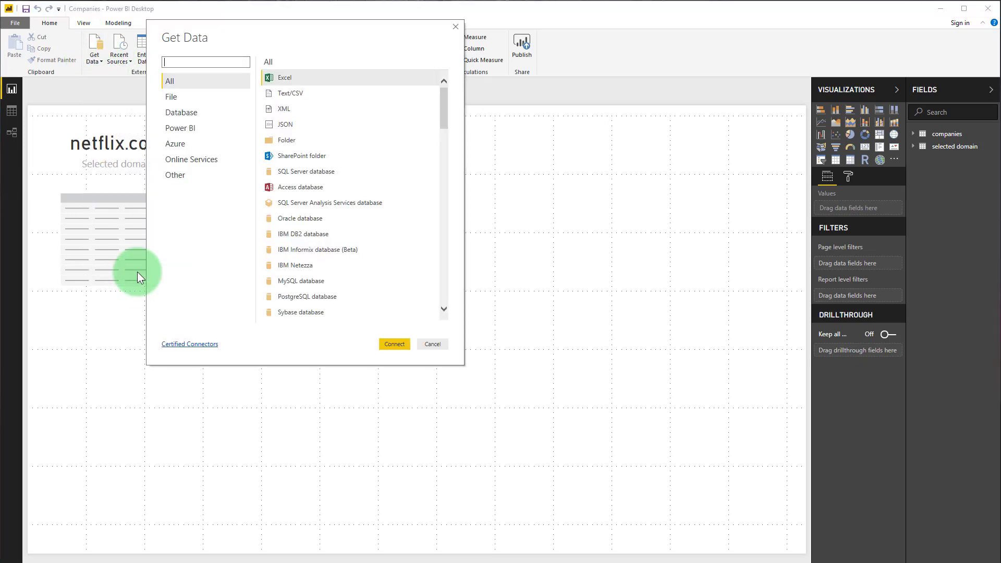
scroll(314, 258, down, 10)
scroll(318, 261, down, 10)
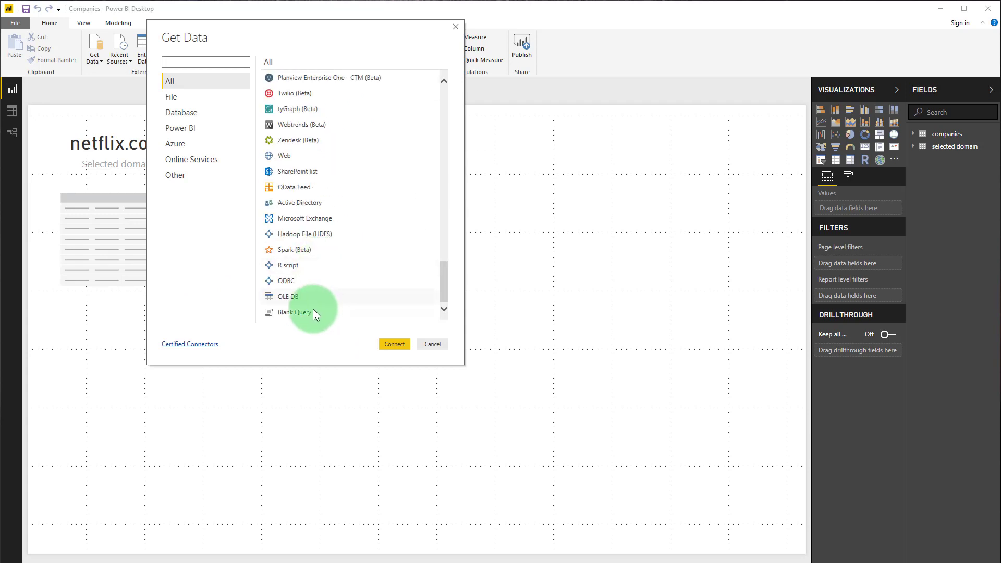
click(308, 281)
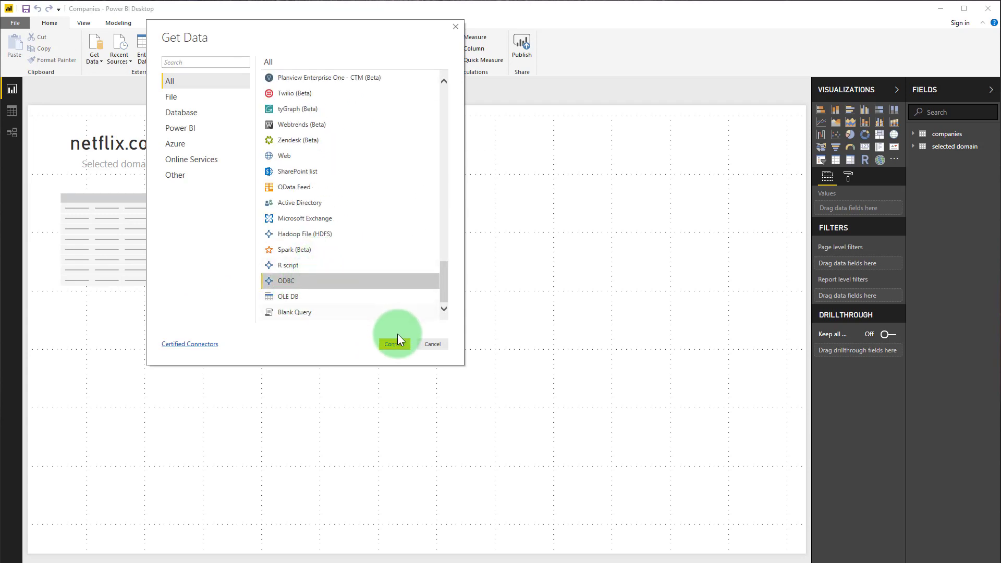
click(395, 345)
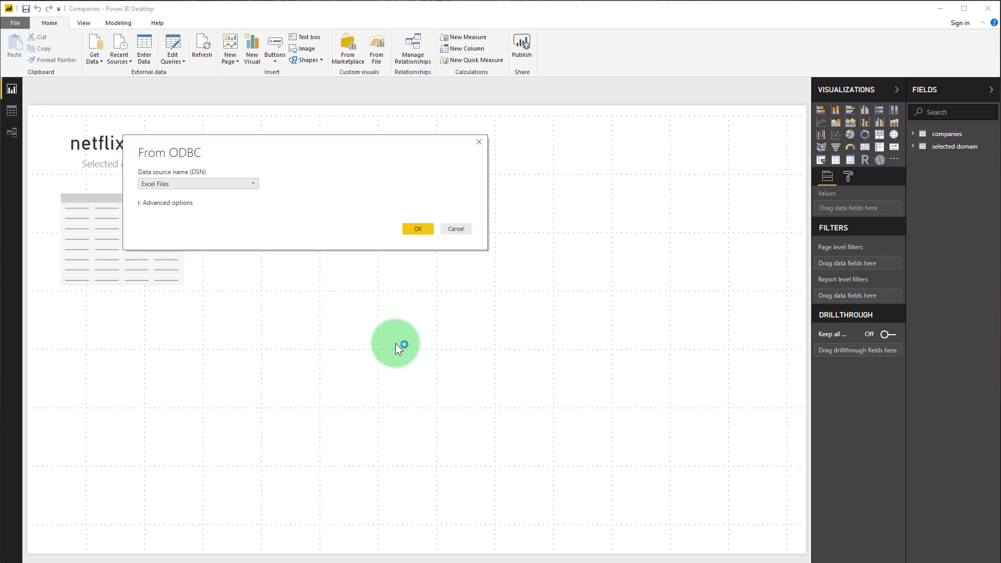
- Pick the Hubspot - Search for companies DSN, paste the SQL with a closing ')', and load it
click(224, 186)
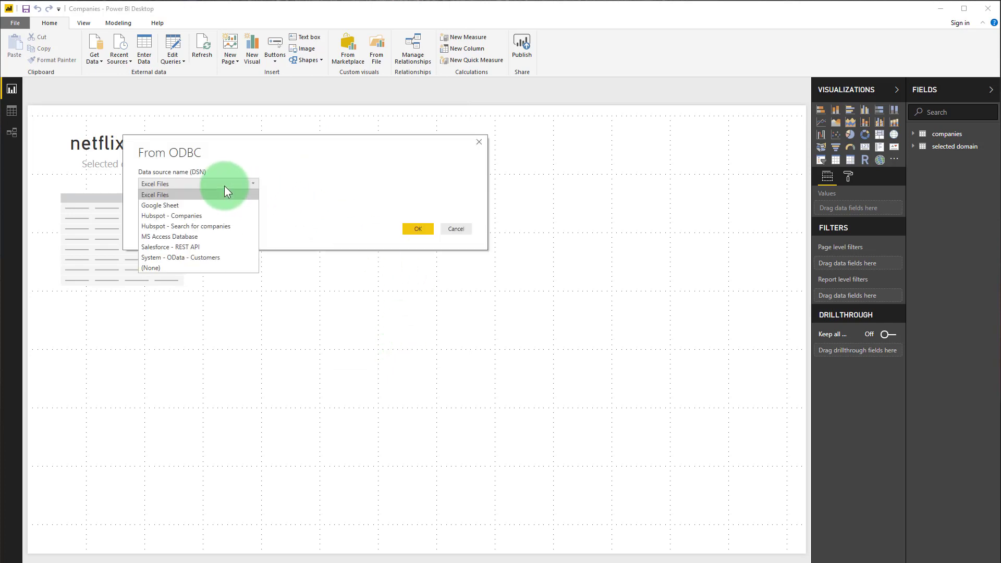
click(196, 226)
click(175, 203)
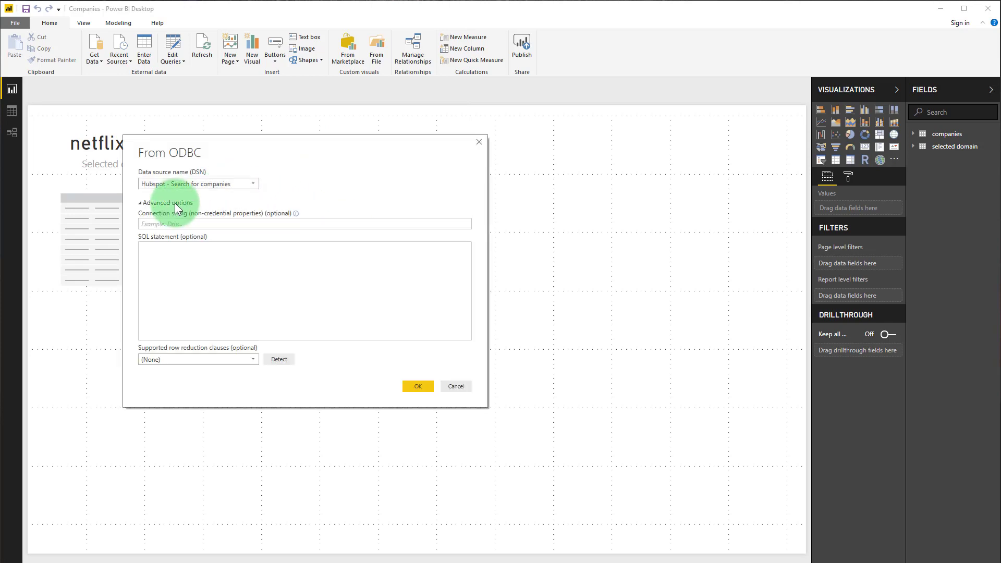
click(226, 260)
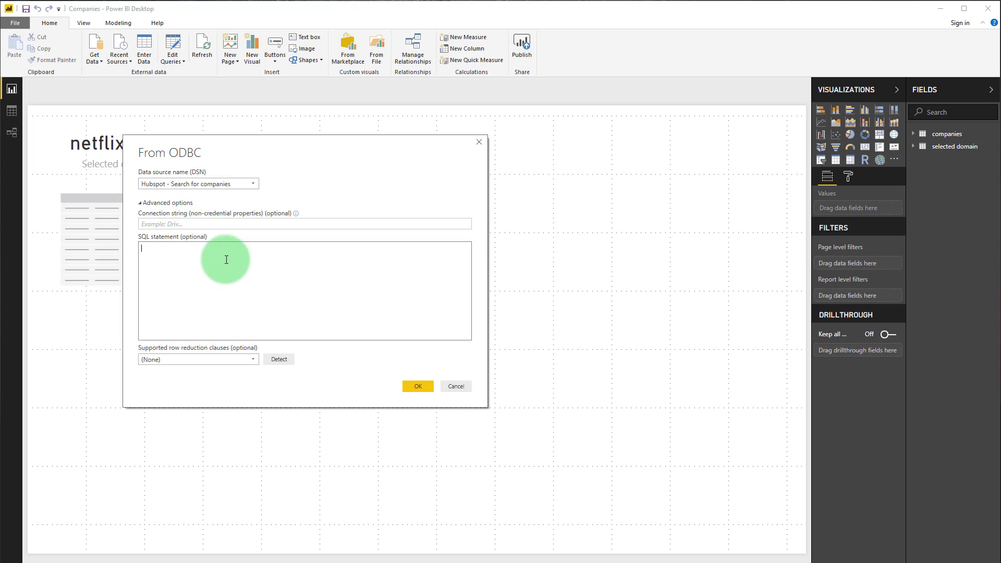
right_click(223, 264)
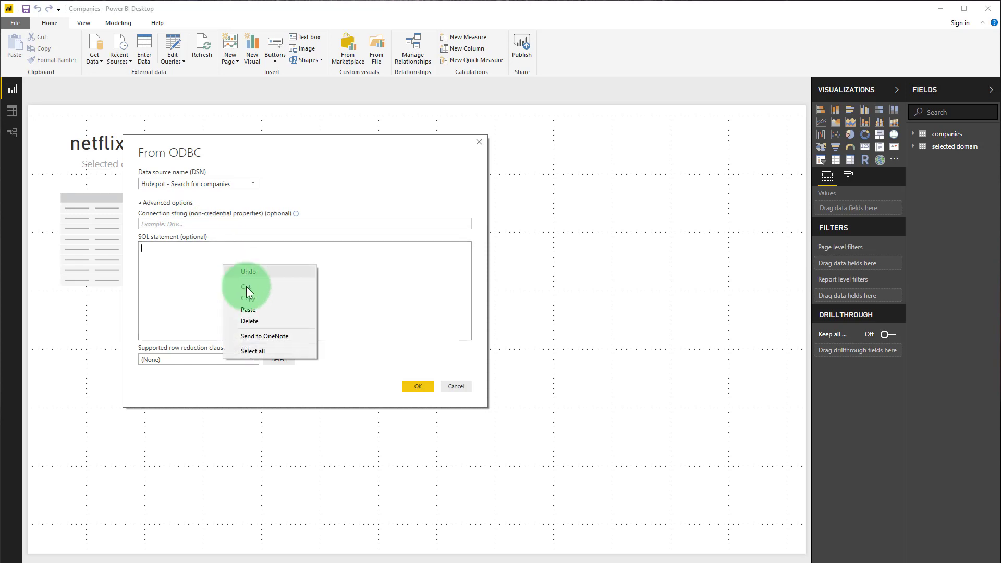
click(258, 307)
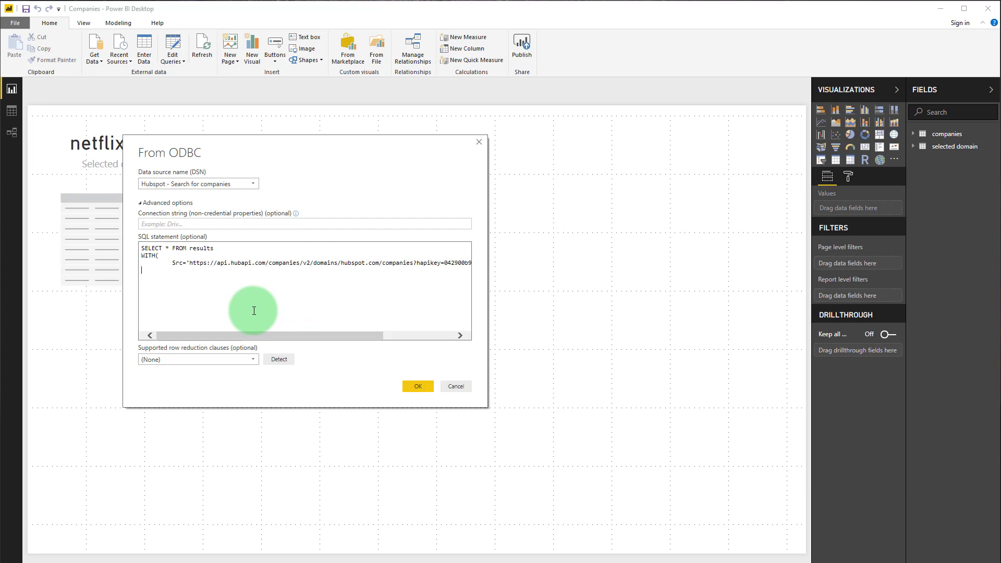
text())
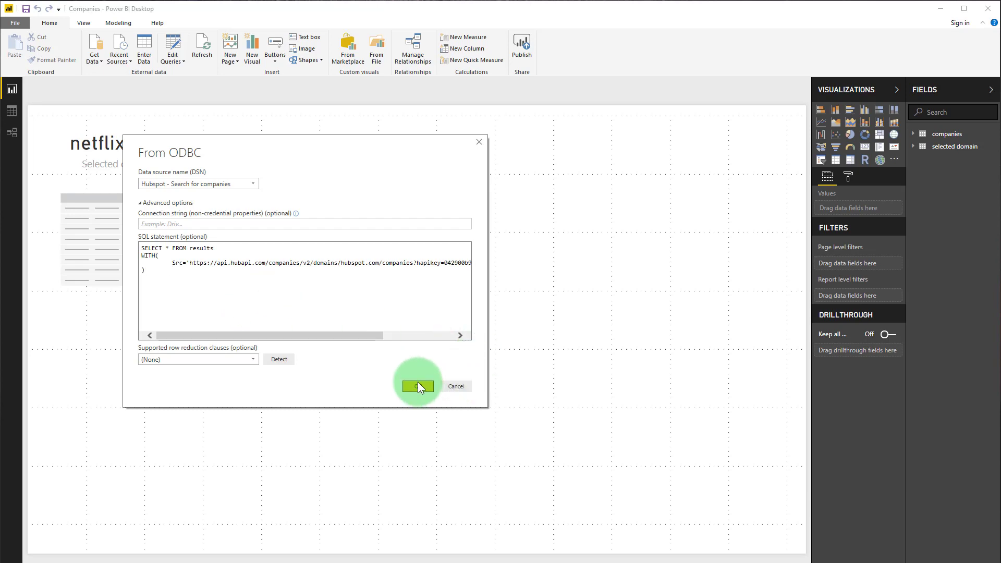
click(418, 386)
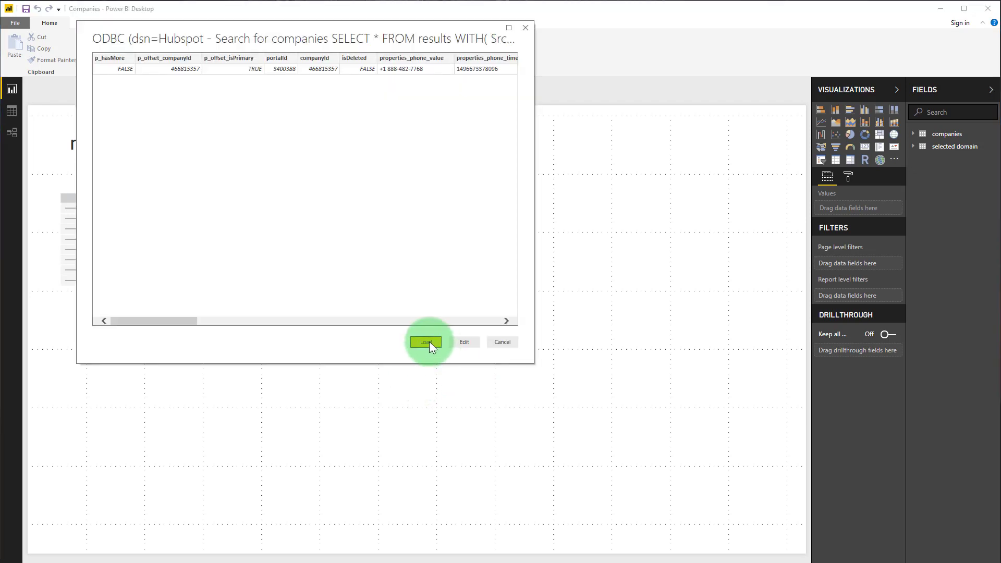
click(428, 343)
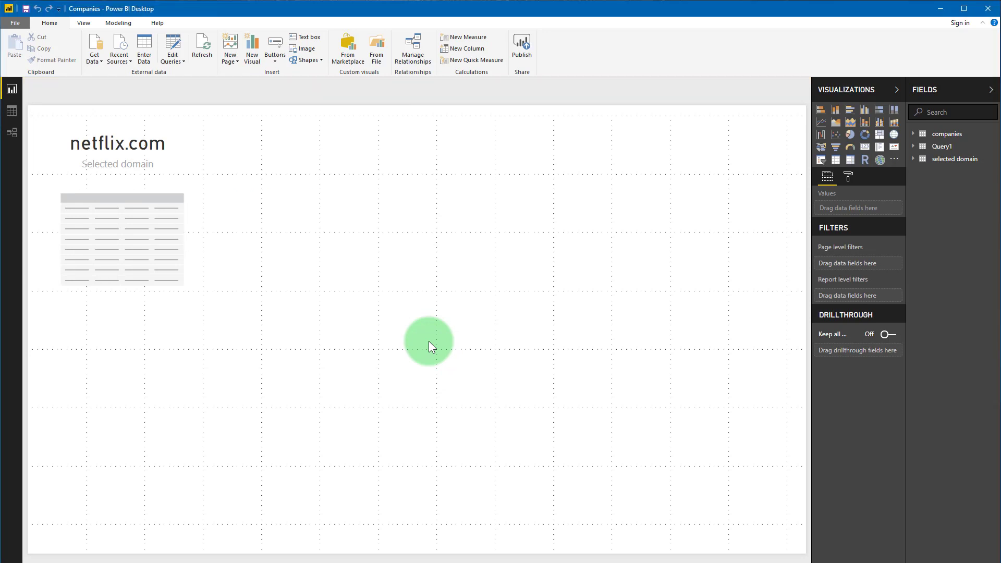
- Open Power Query Editor and rename Query1 to 'search for companies'
click(12, 111)
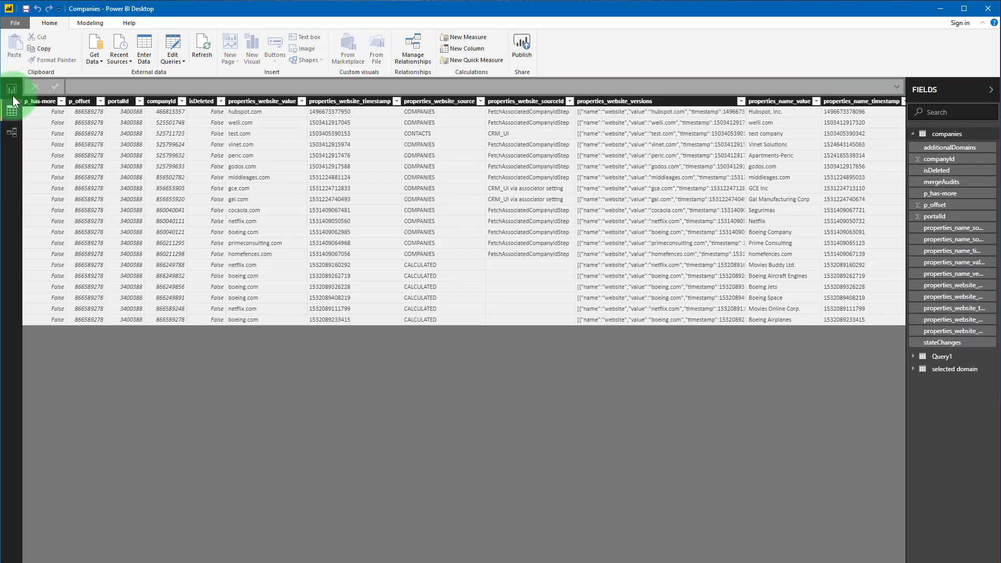
click(172, 43)
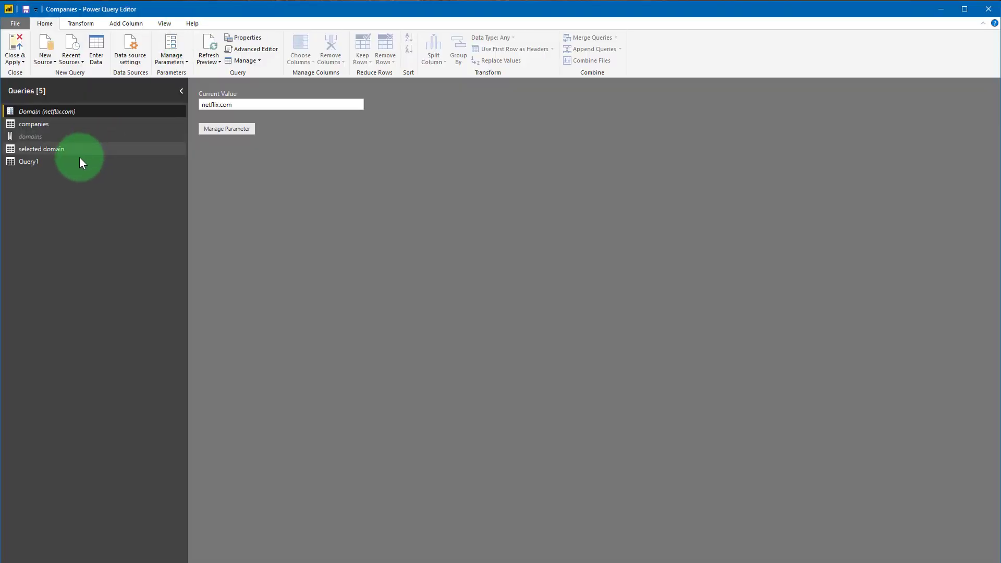
click(49, 162)
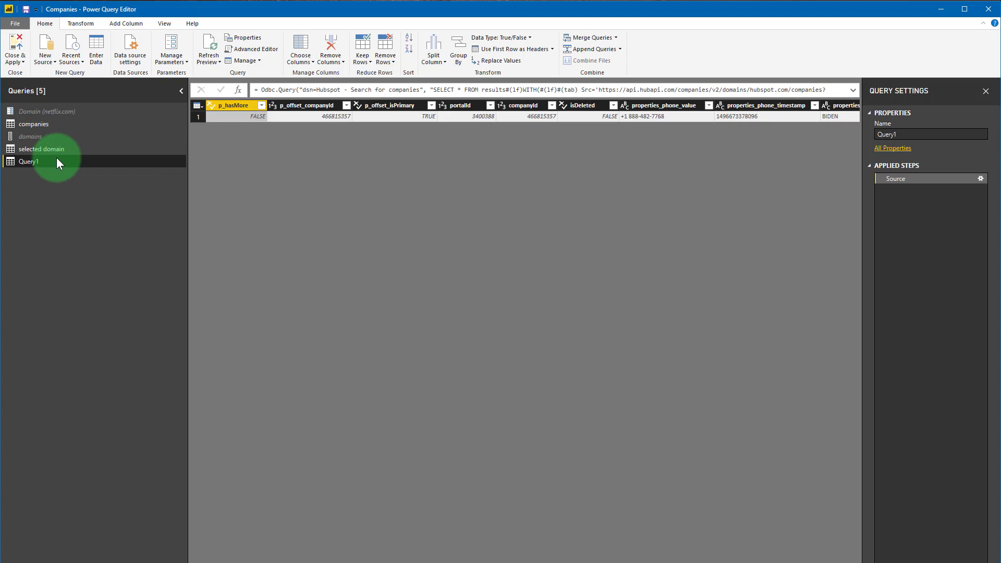
double_click(56, 158)
text(search f)
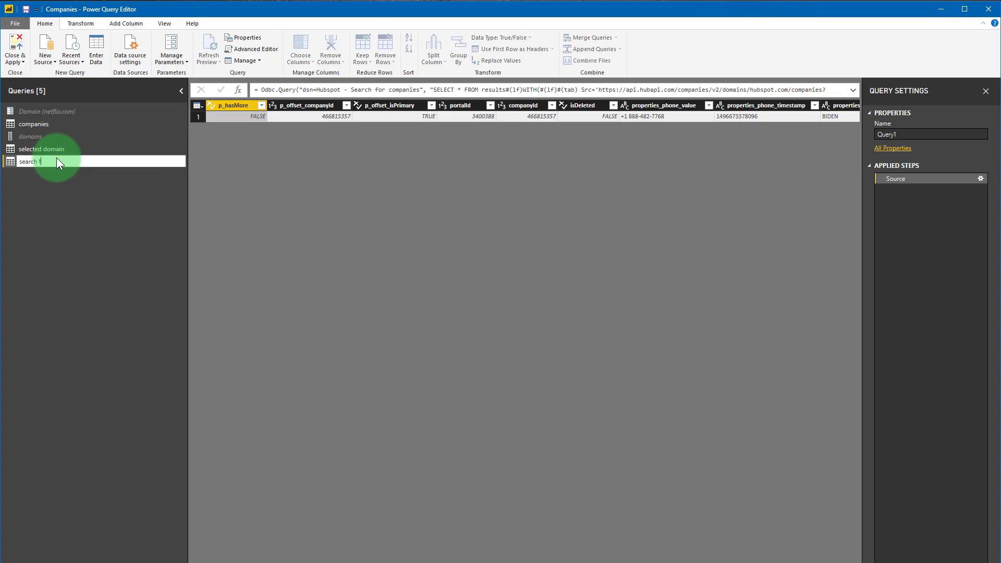
text(ies)
key(Return)
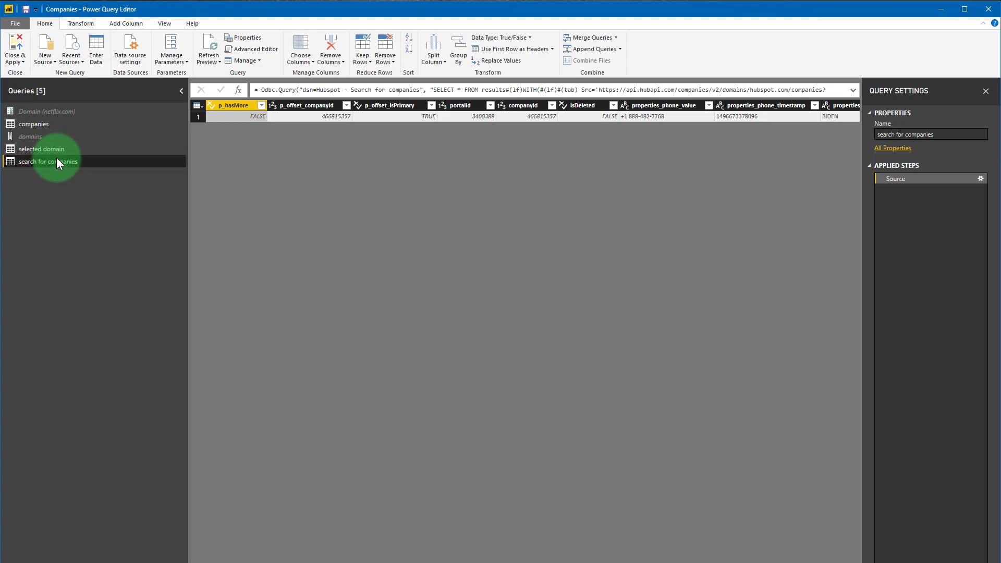
- Rename the properties_phone_value column to Phone
click(659, 104)
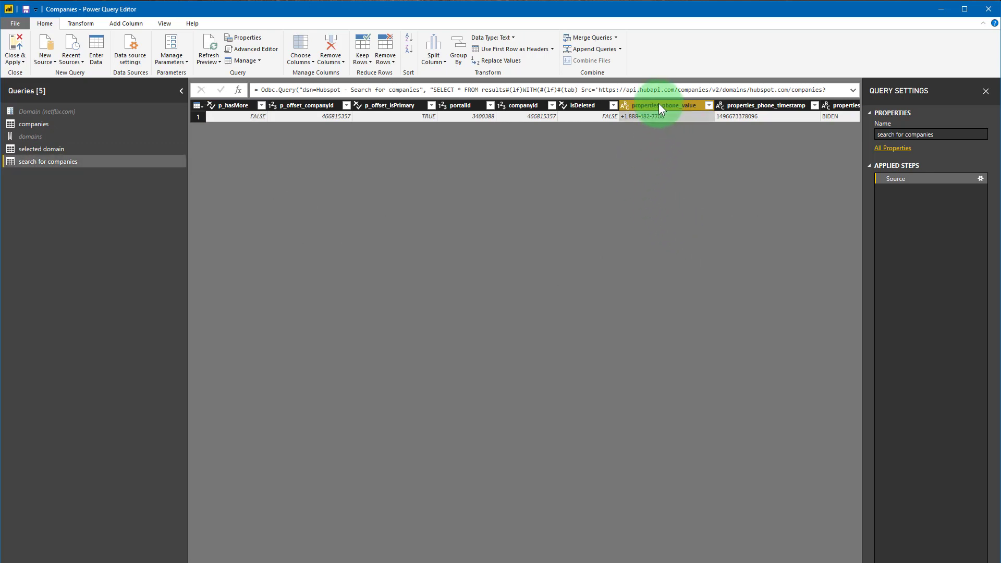
double_click(659, 104)
text(Phone)
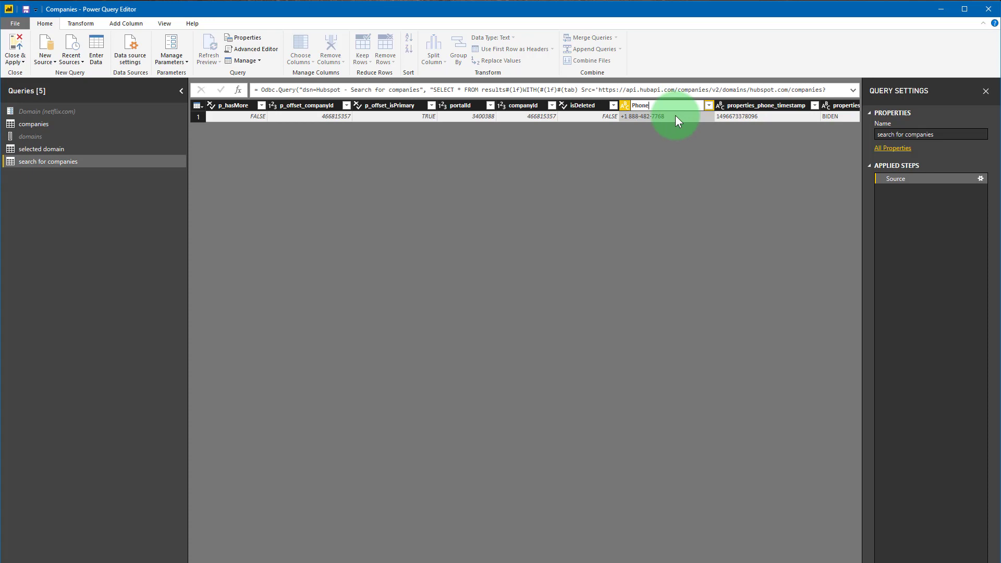
key(Return)
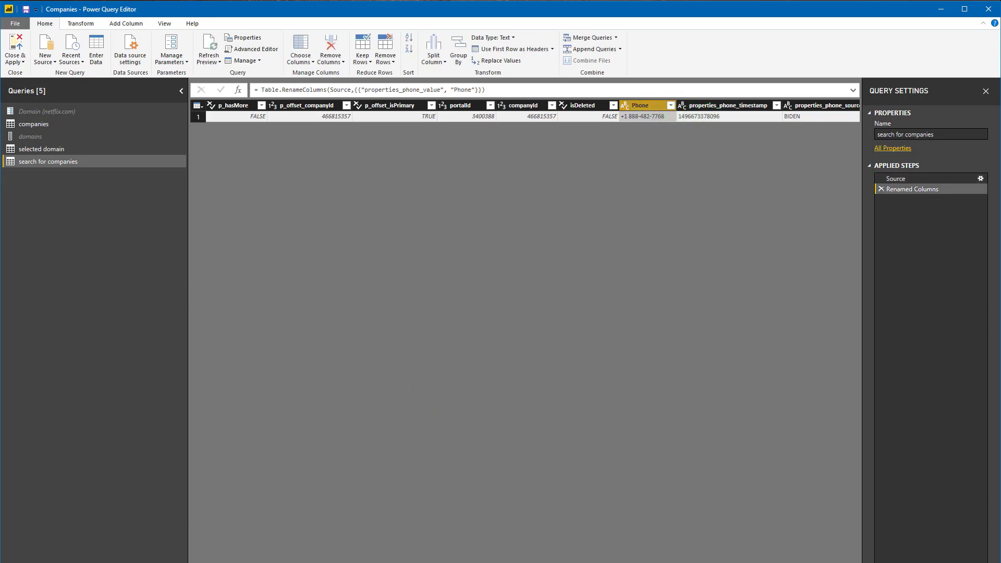
drag(281, 559, 615, 557)
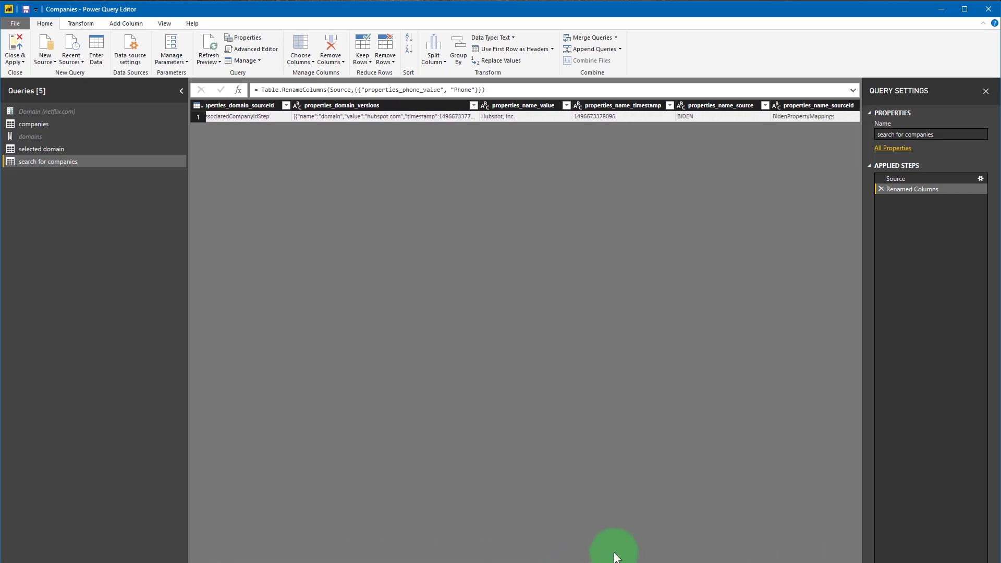
- Rename properties_name_value to Company and Close & Apply the query changes
double_click(533, 103)
text(C)
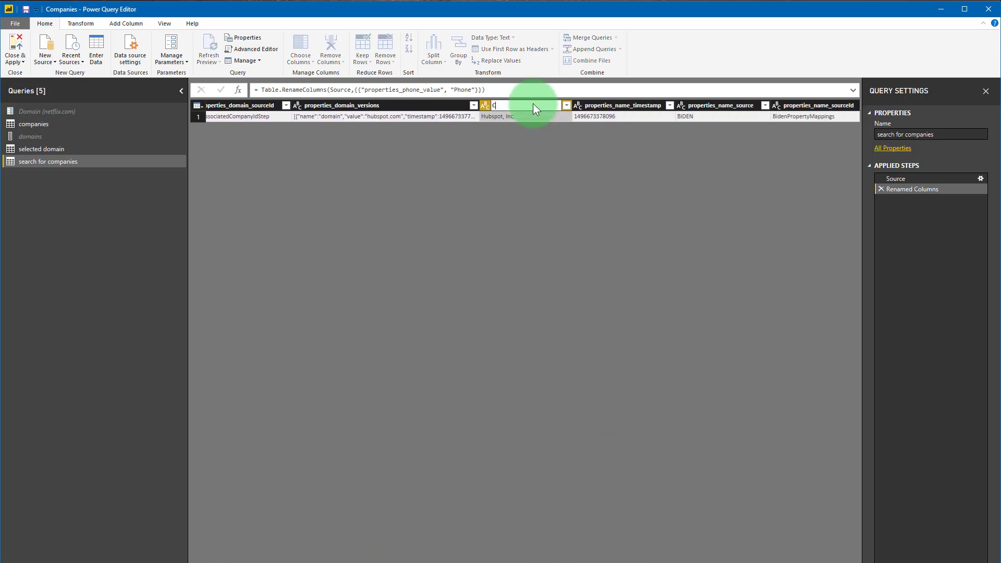
text(ompany)
key(Return)
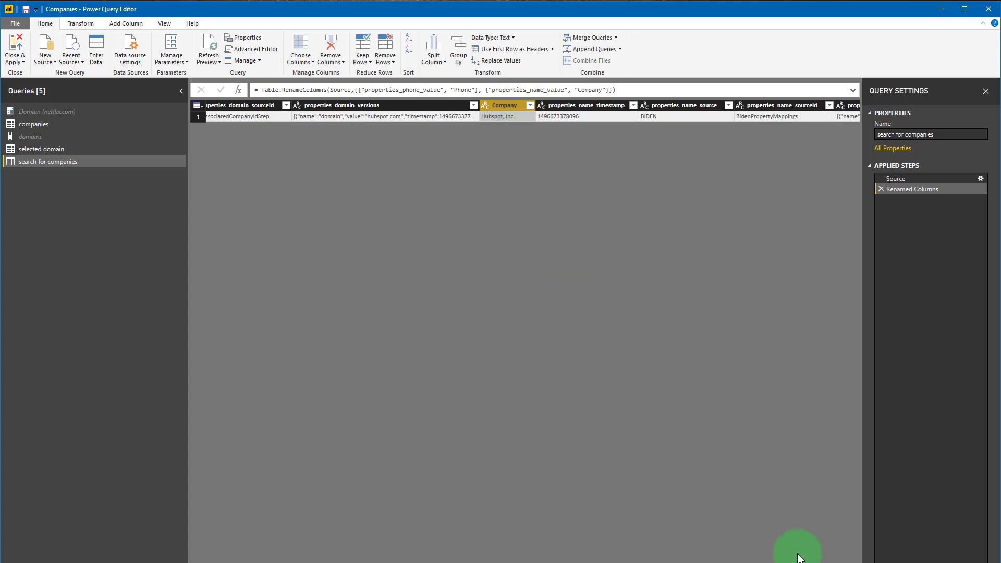
drag(730, 559, 772, 559)
scroll(525, 111, left, 5)
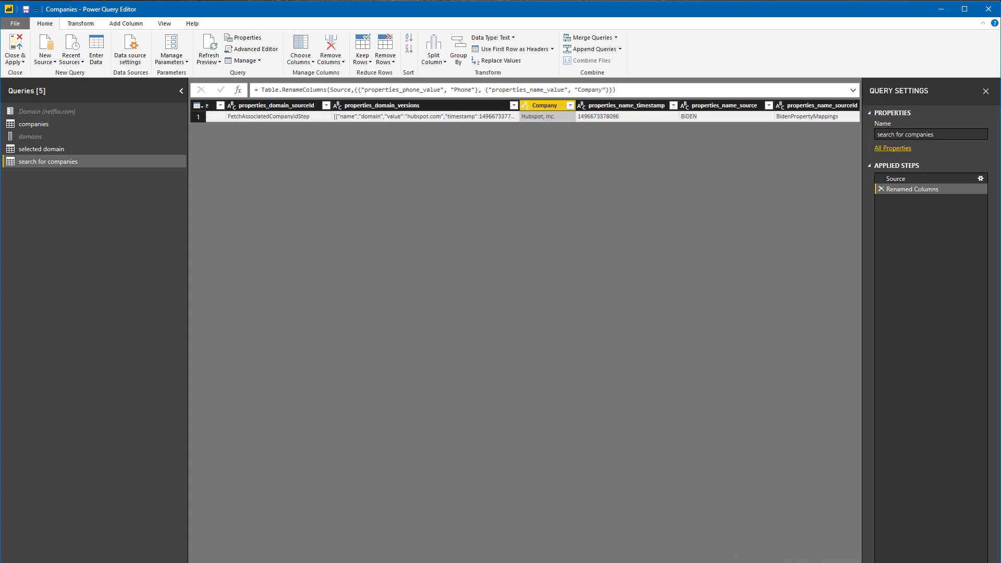
scroll(525, 111, left, 5)
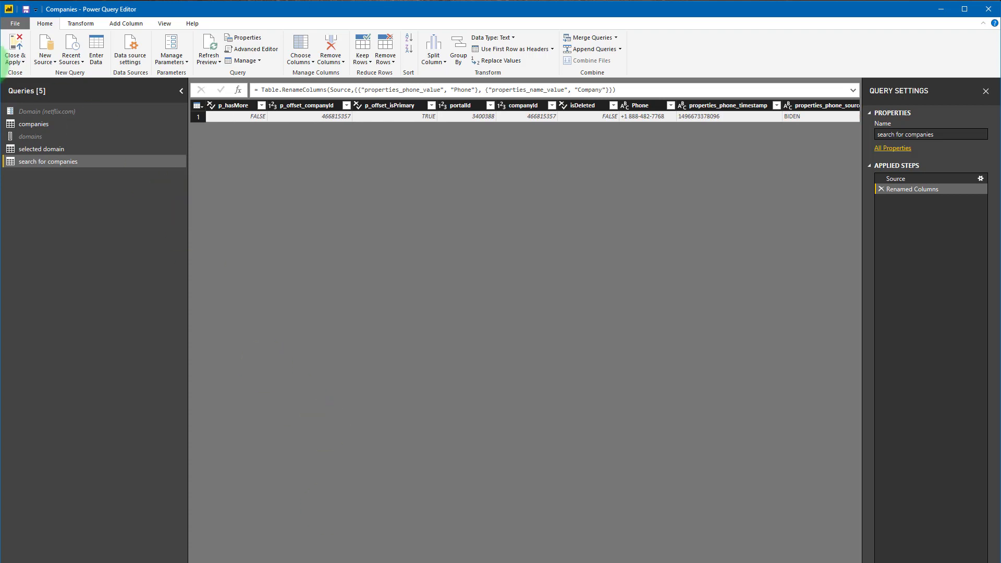
click(21, 32)
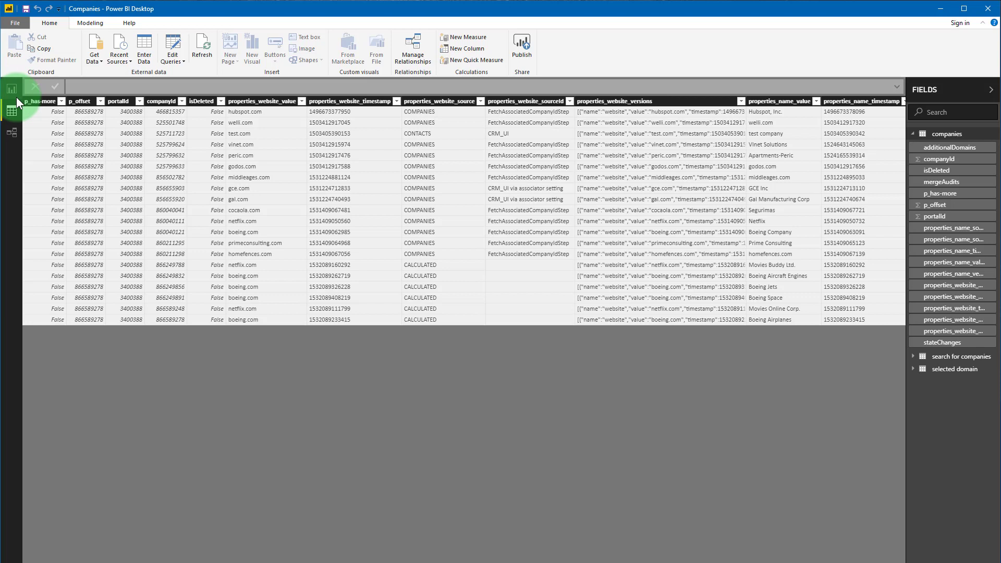
- Add Company and Phone from search for companies to the table visual and save the report
click(12, 90)
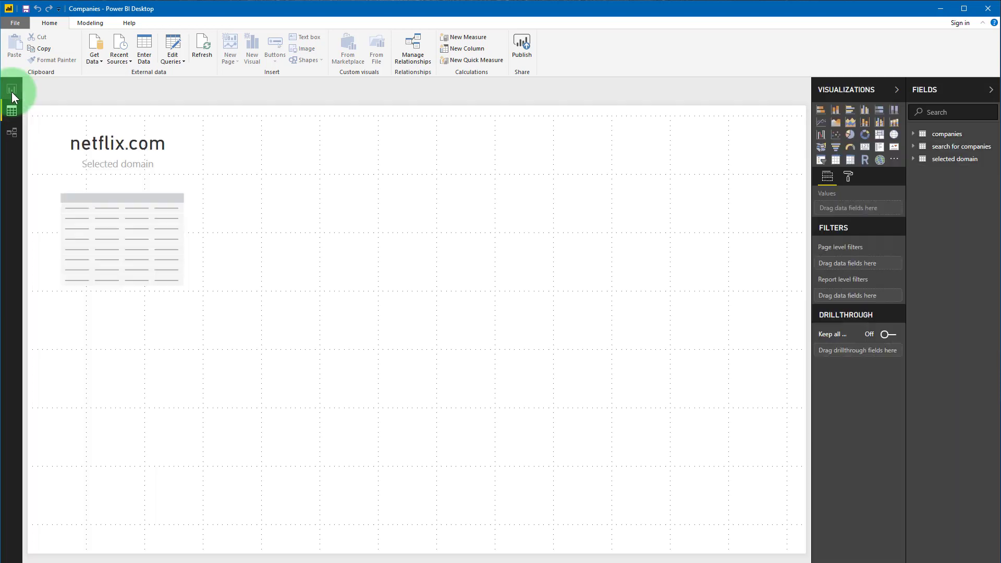
click(142, 189)
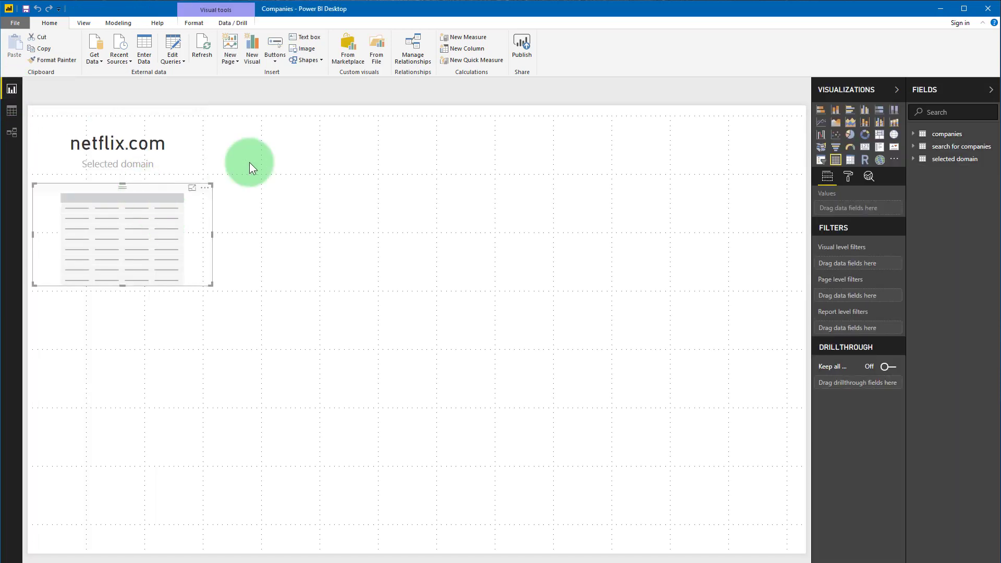
click(919, 149)
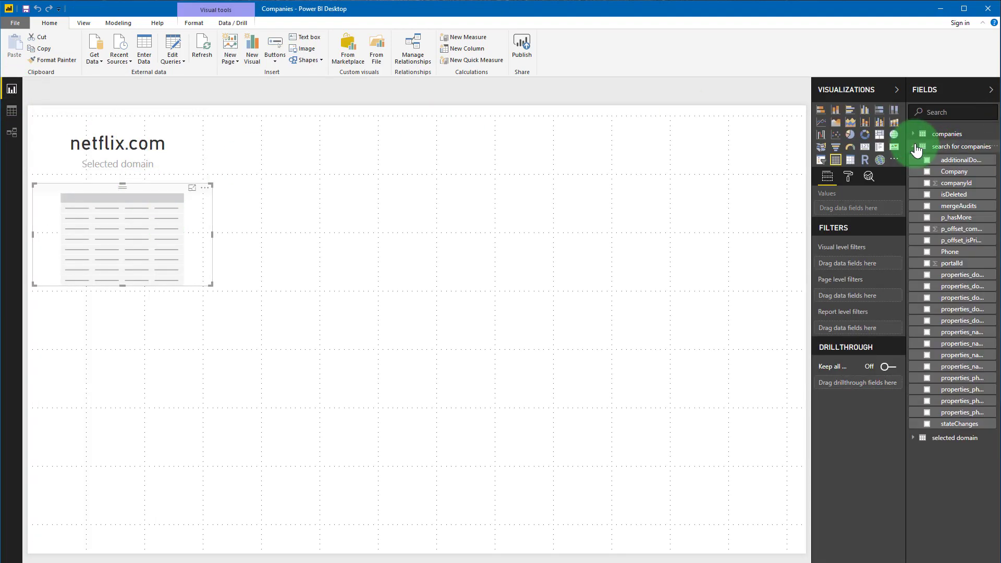
click(928, 172)
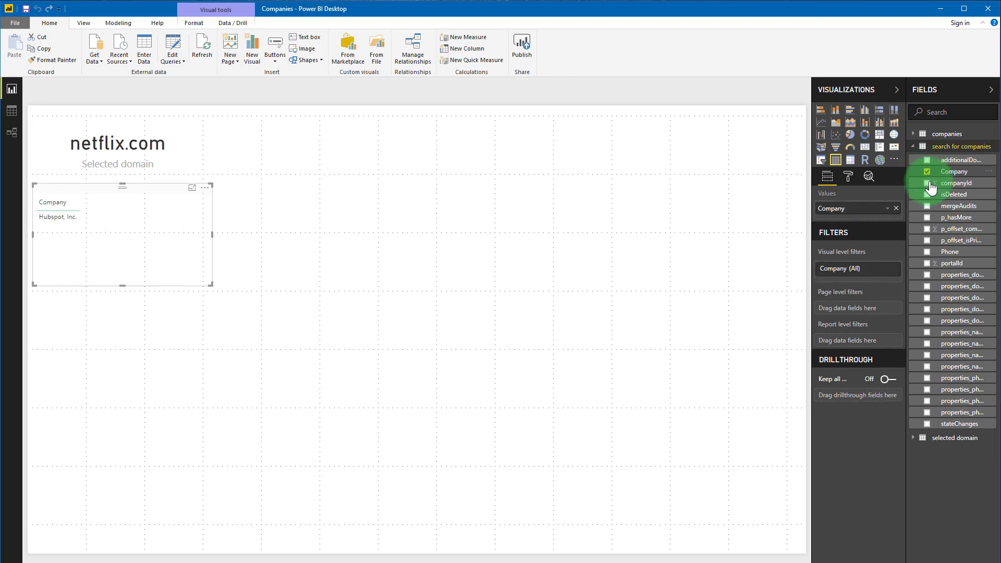
click(927, 253)
click(372, 208)
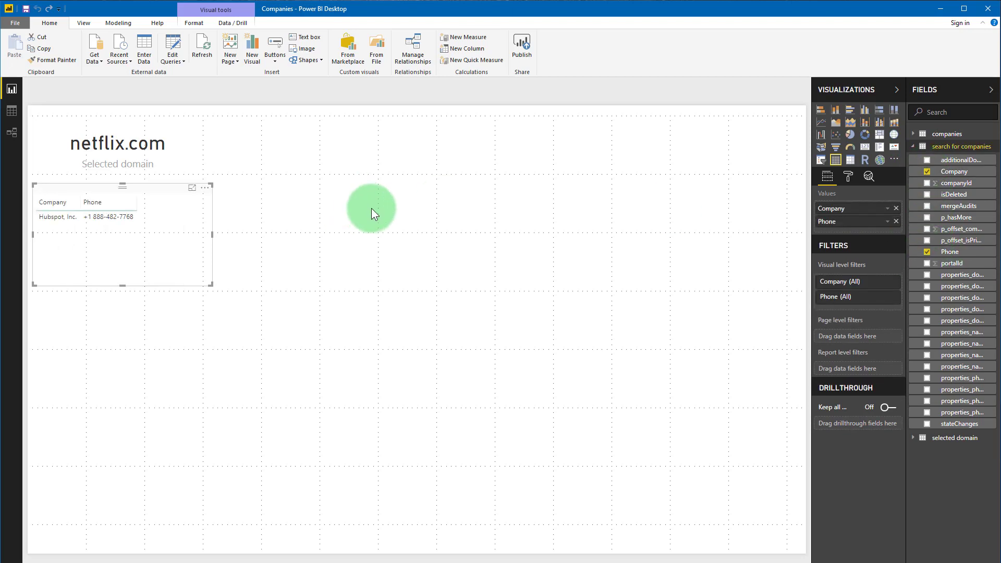
click(26, 9)
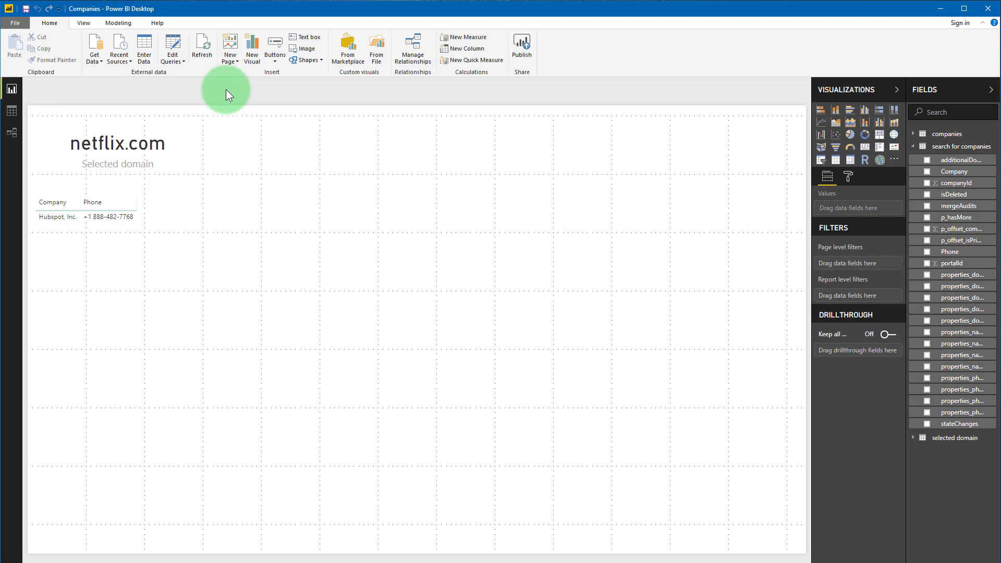
- Set the Domain parameter to gal.com and apply the change to the report's Company/Phone table
click(173, 58)
click(207, 97)
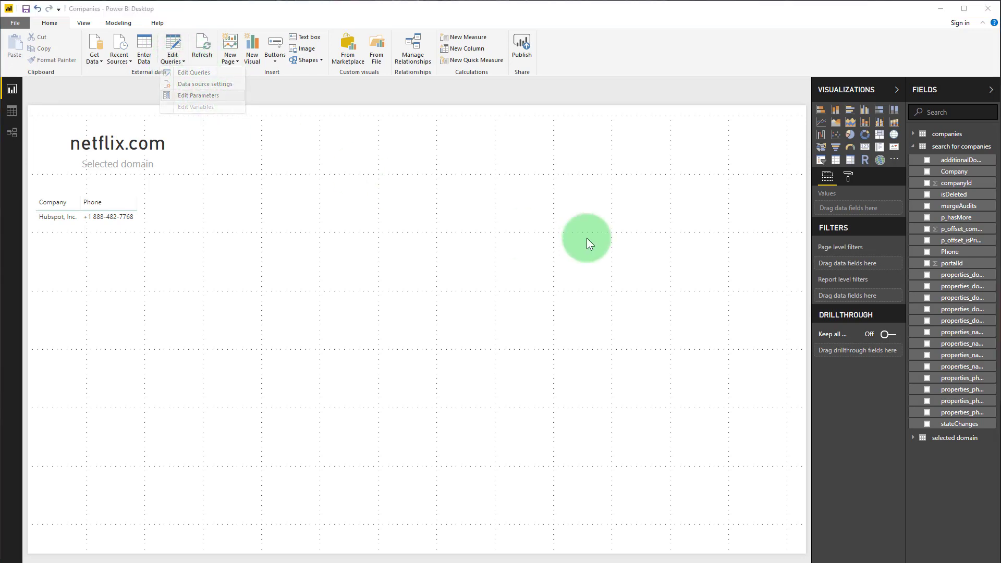
click(301, 193)
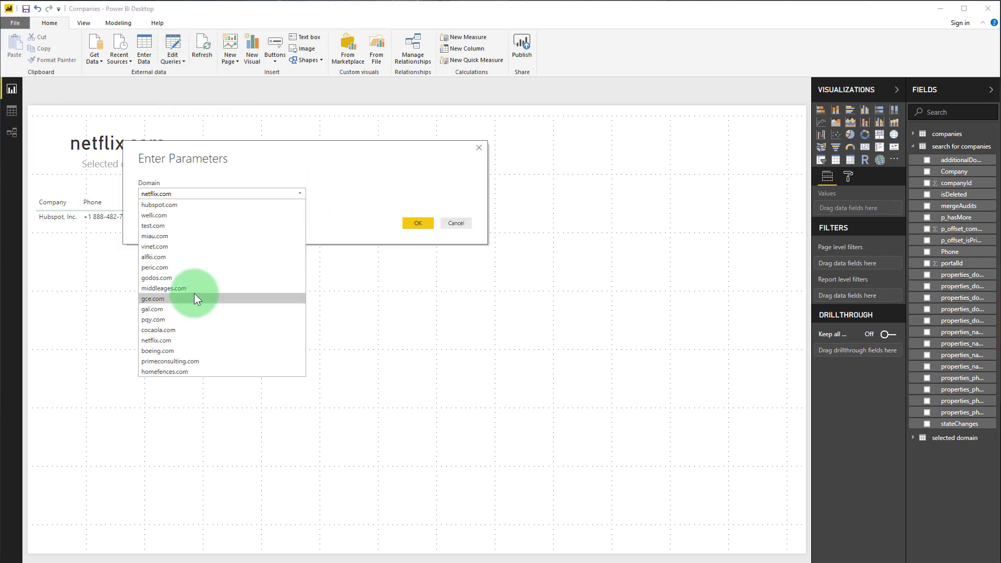
click(189, 309)
click(414, 224)
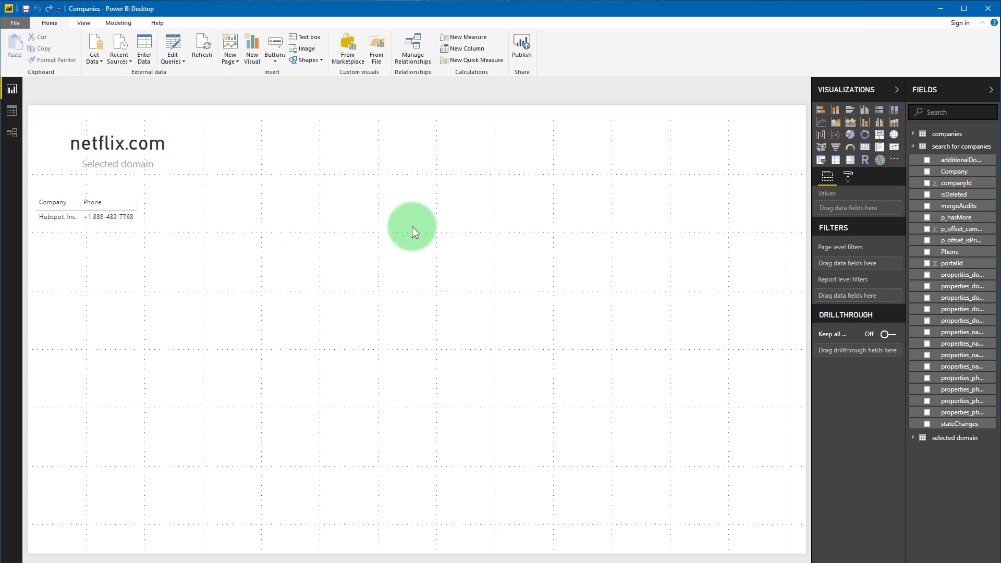
click(287, 83)
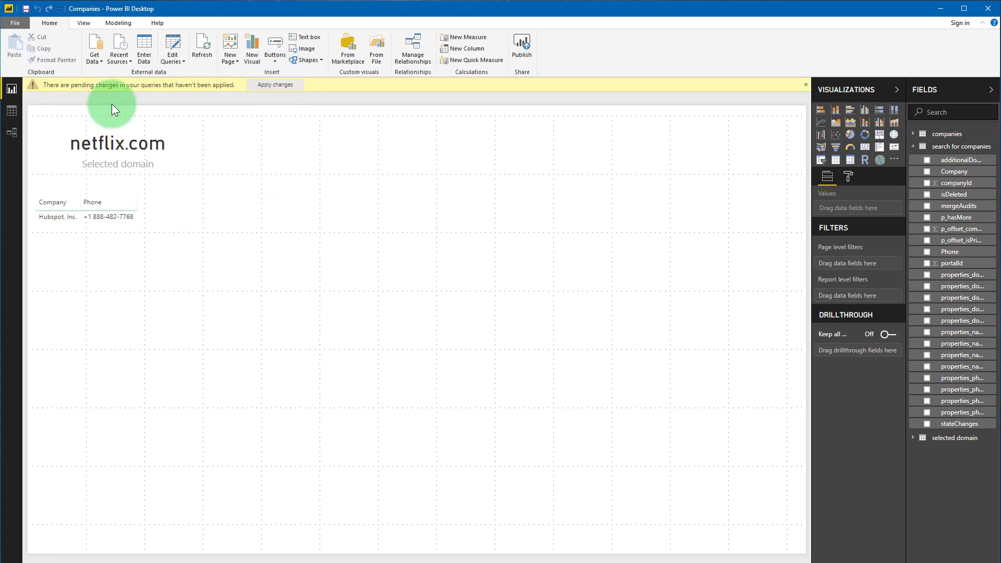
click(104, 188)
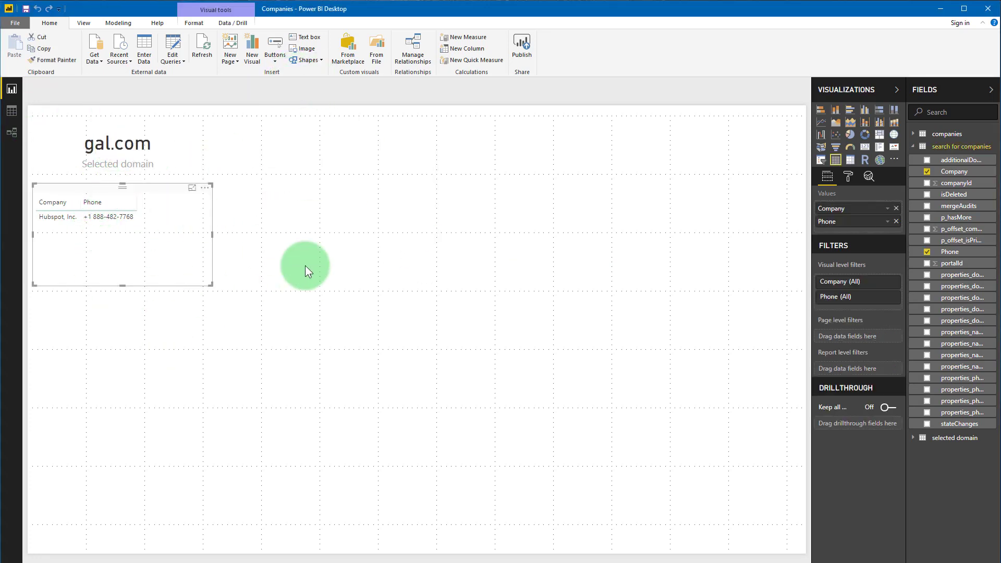
click(186, 86)
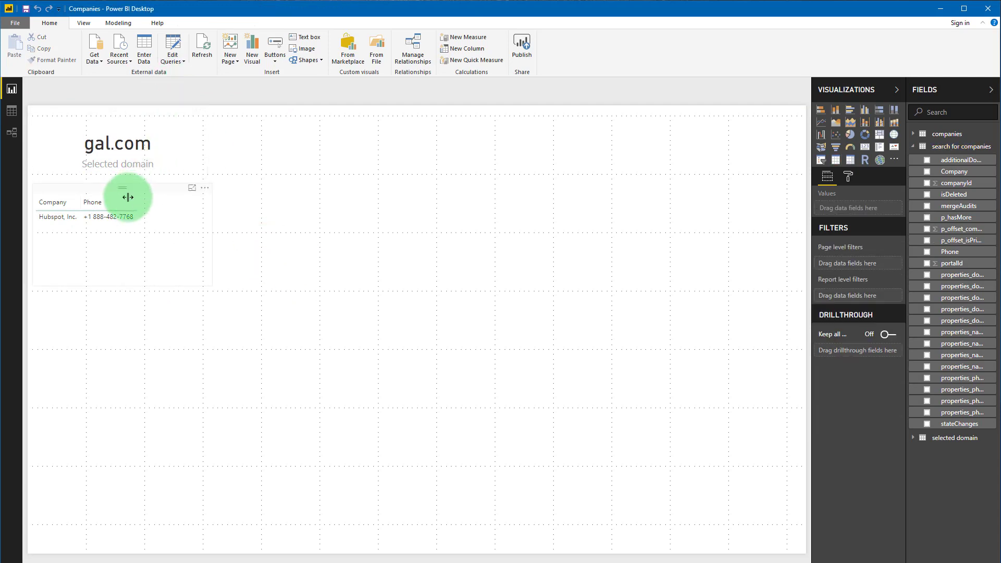
- Switch the Domain parameter to boeing.com, leaving the change pending, and go to Power Query Editor
click(183, 62)
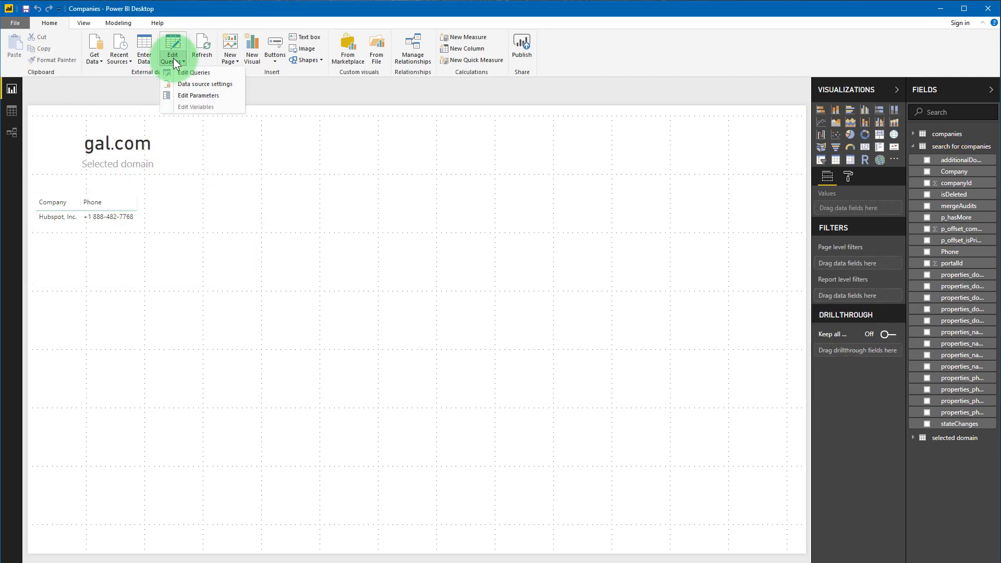
click(194, 92)
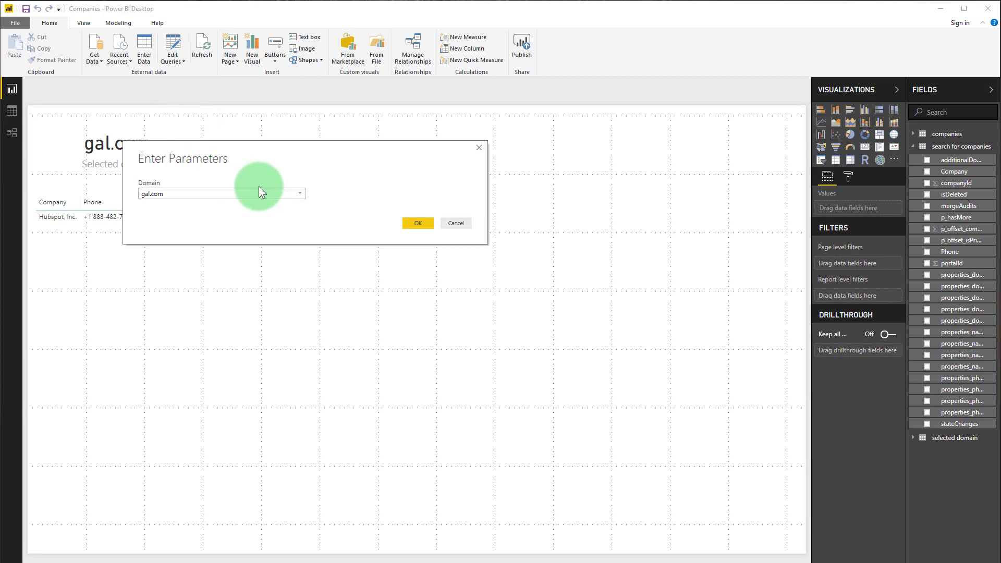
click(300, 194)
click(172, 349)
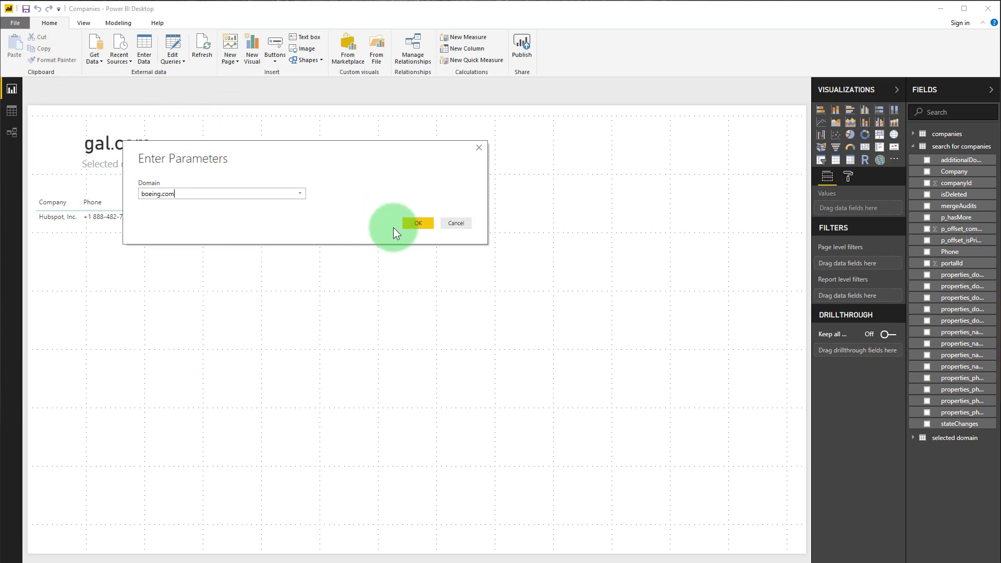
click(410, 223)
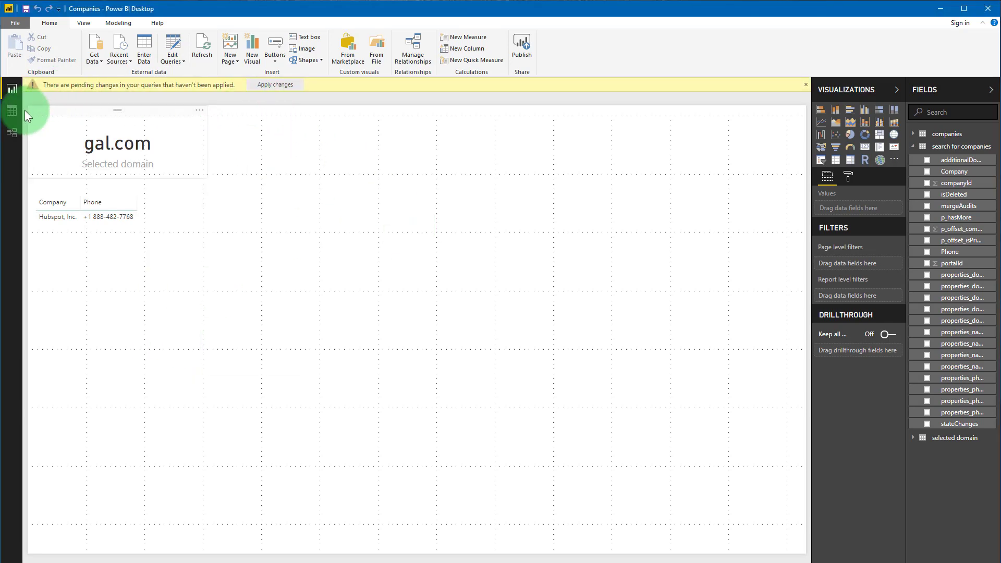
click(177, 45)
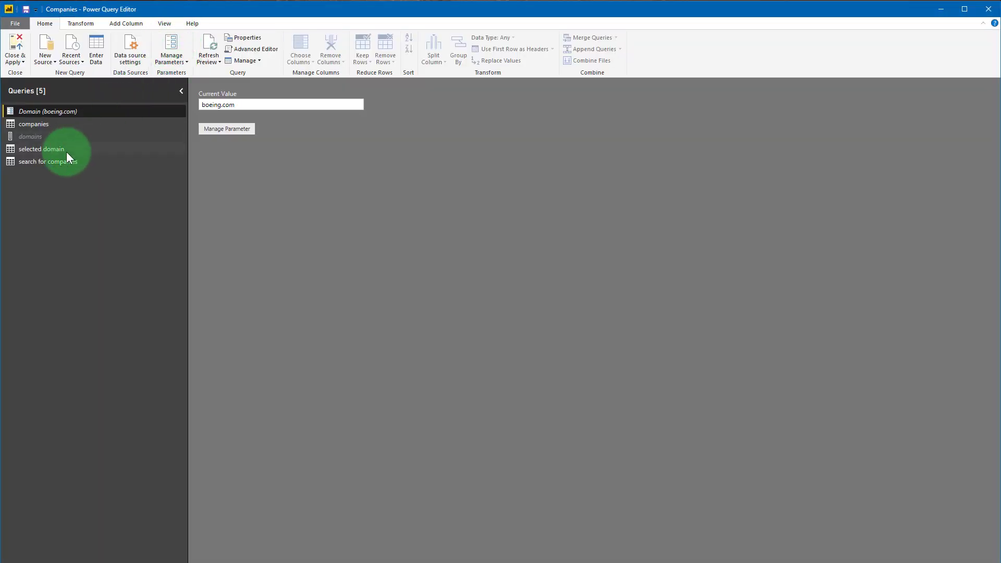
- Open the 'search for companies' query's code in the Advanced Editor
click(67, 162)
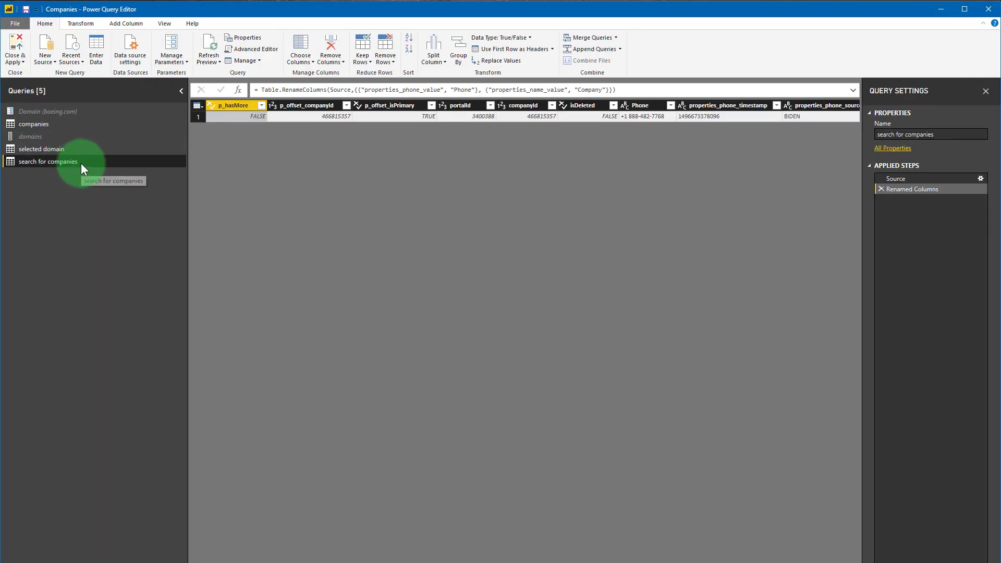
right_click(80, 164)
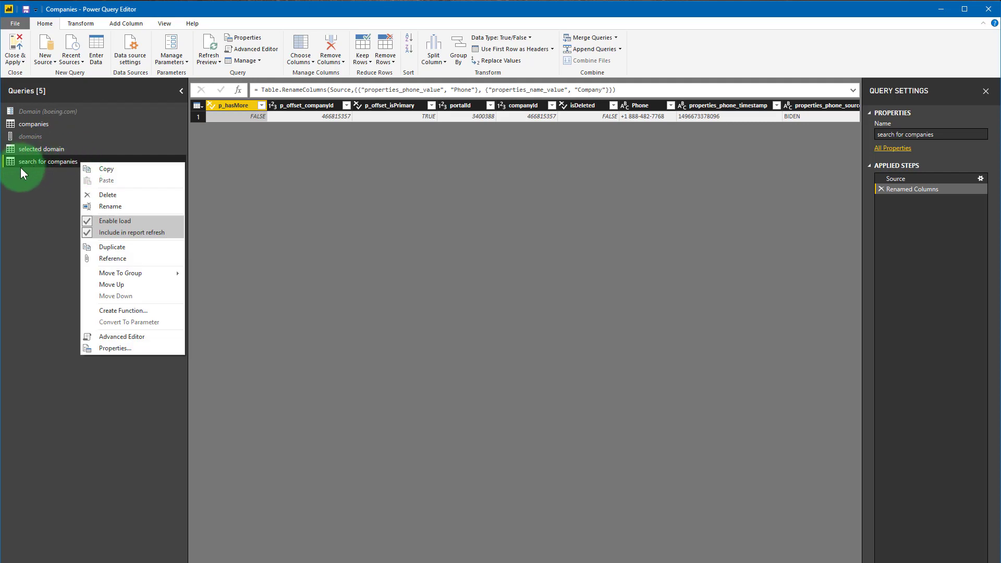
click(149, 340)
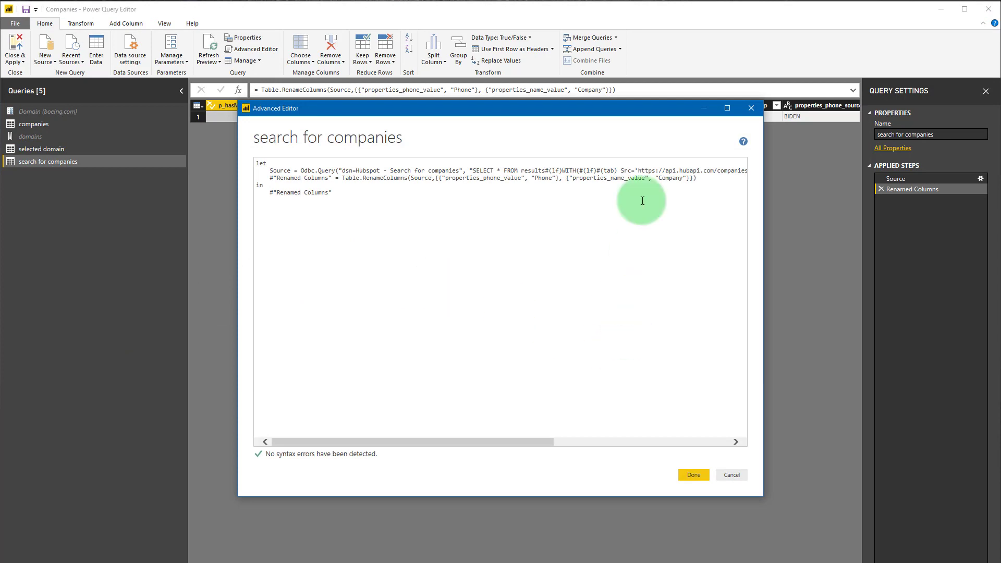
drag(632, 105, 557, 144)
drag(437, 483, 652, 485)
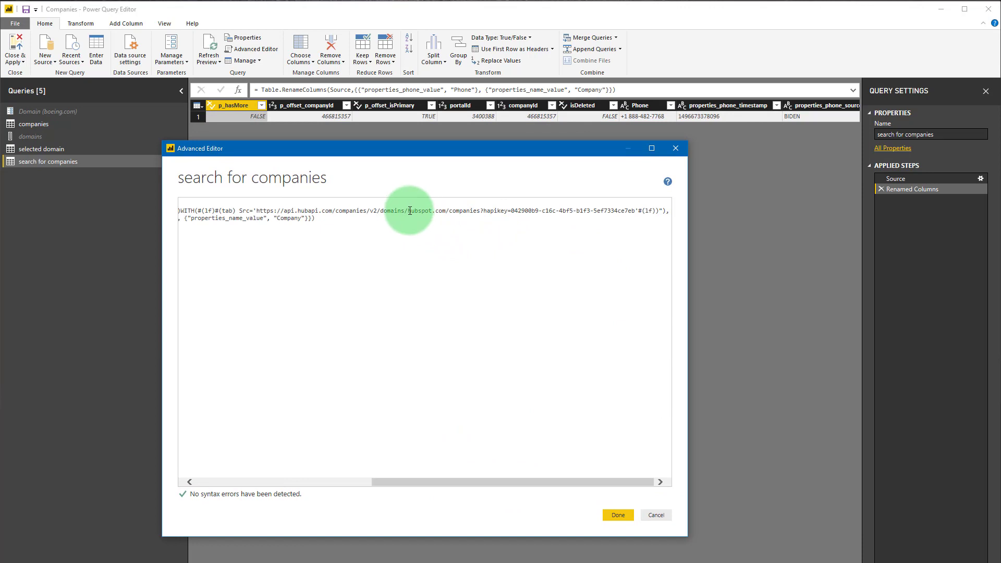
- Replace the hard-coded hubspot.com in the URL with a concatenated " & Domain & " reference
drag(410, 211, 447, 211)
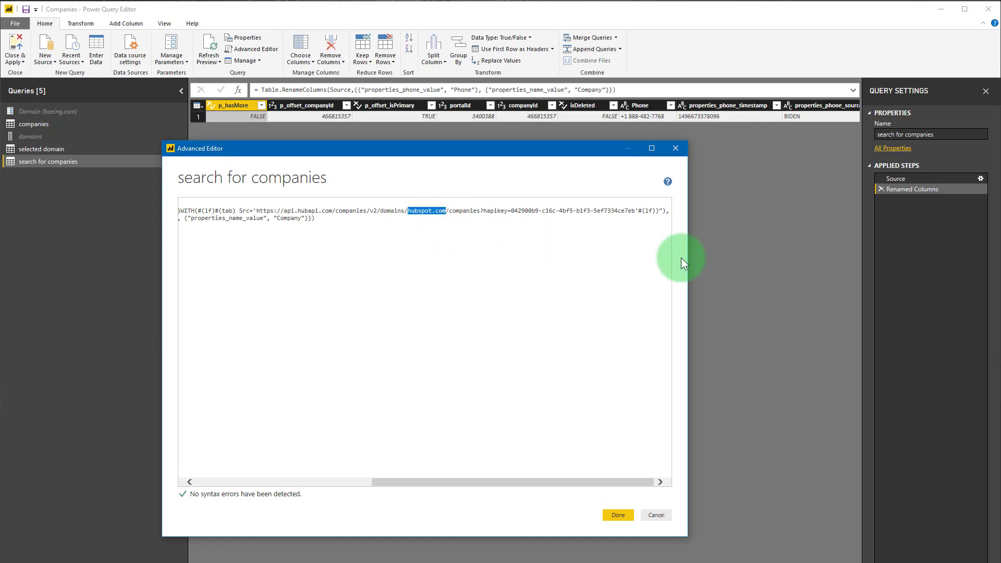
key(Delete)
text("")
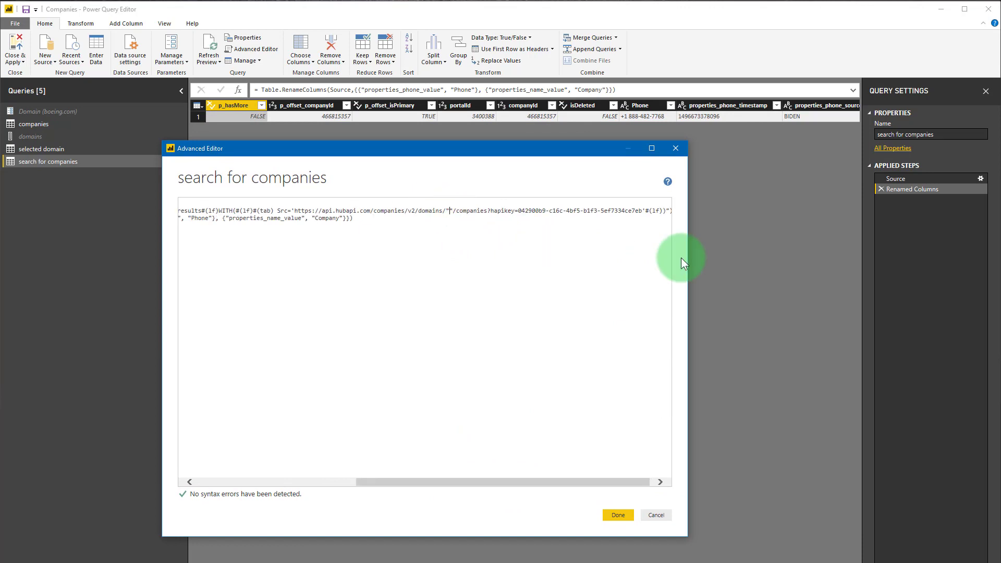
key(Left)
key(shift+Left)
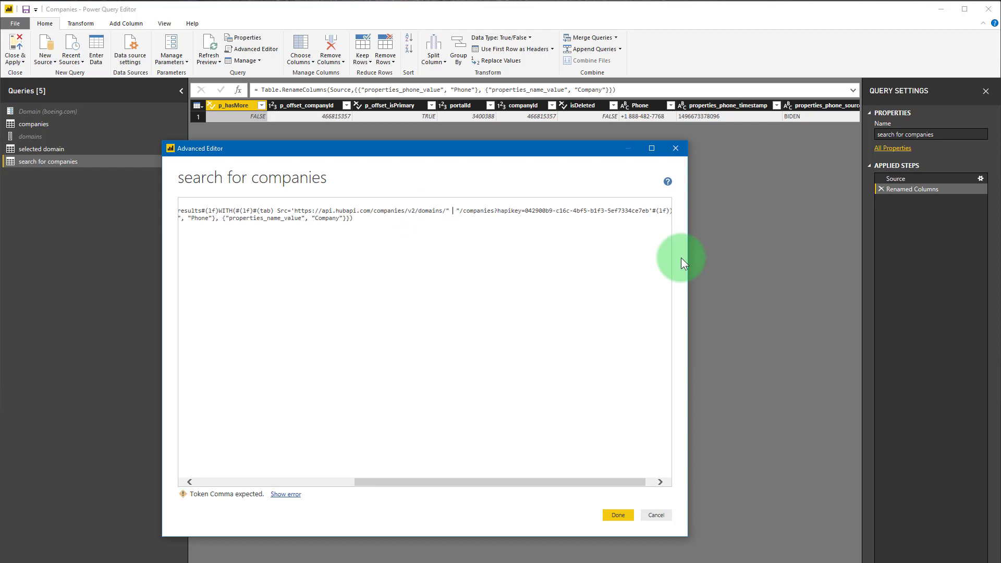
text(&)
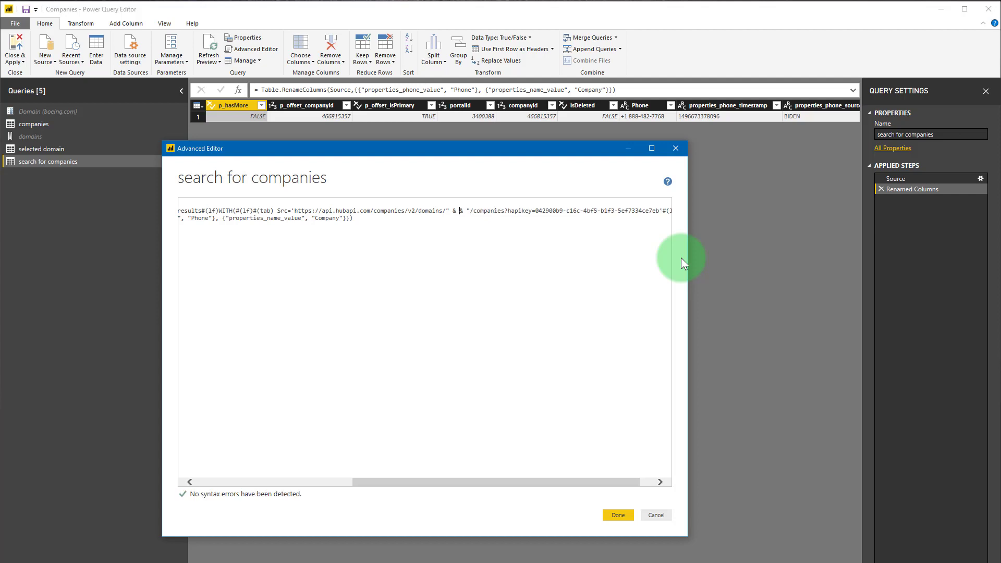
text( Dom)
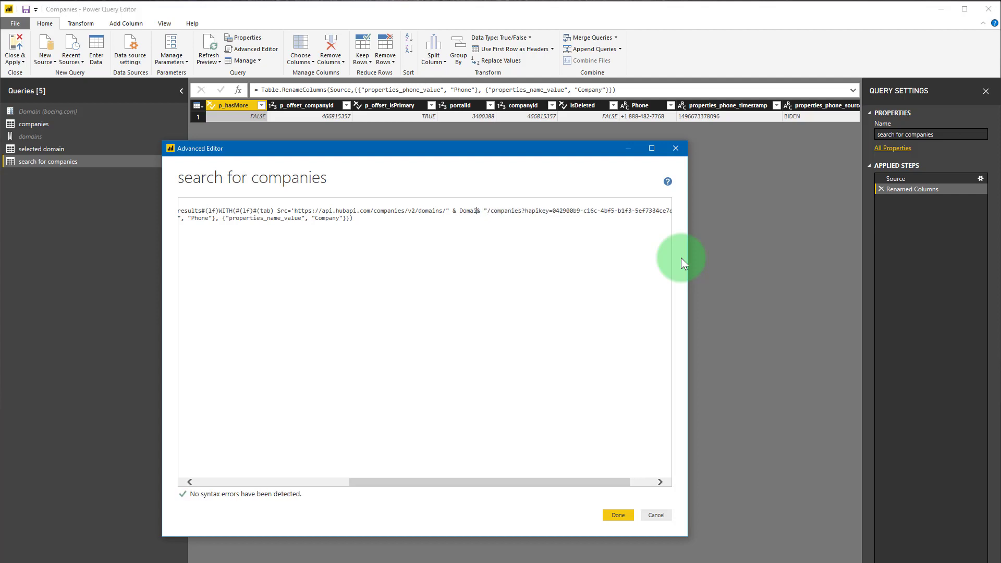
text(ain)
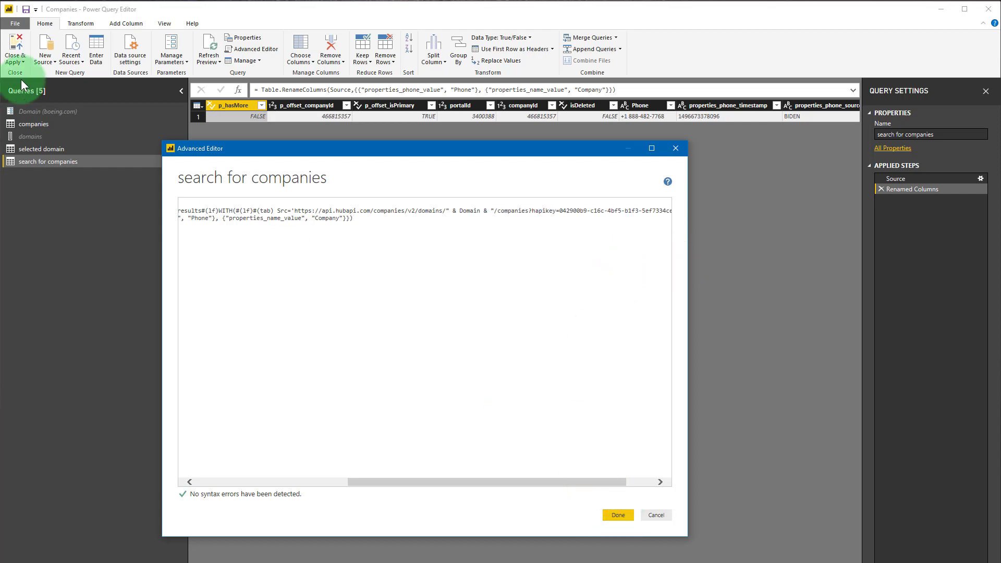
- Save the edited query and Close & Apply, so the table lists five Boeing companies with phone numbers
click(615, 513)
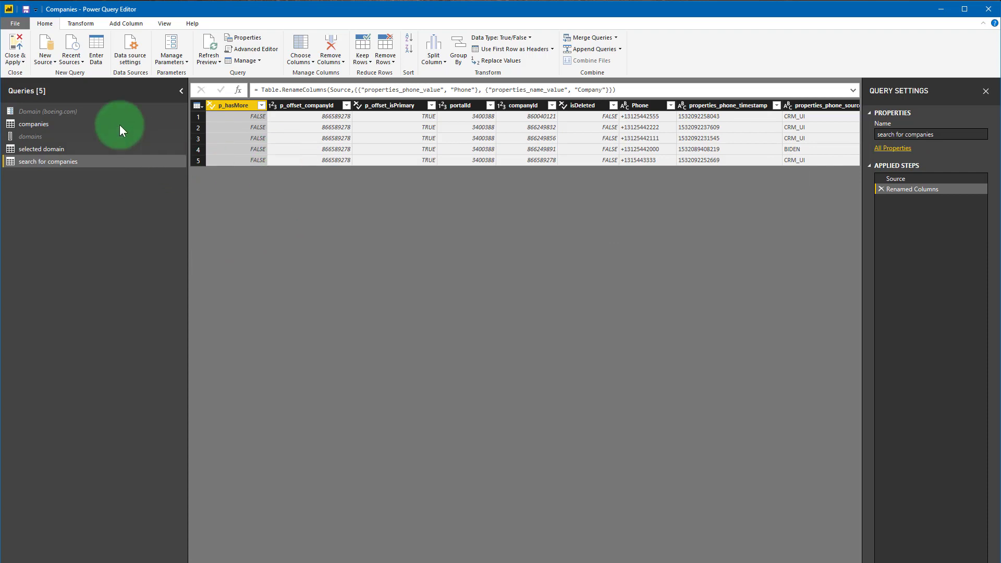
click(15, 47)
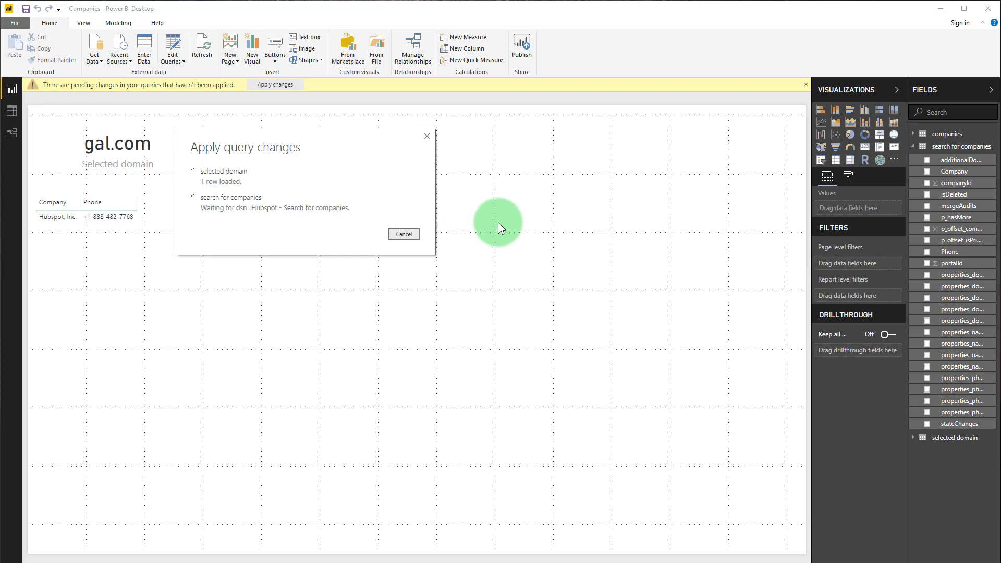
mouse_move(118, 143)
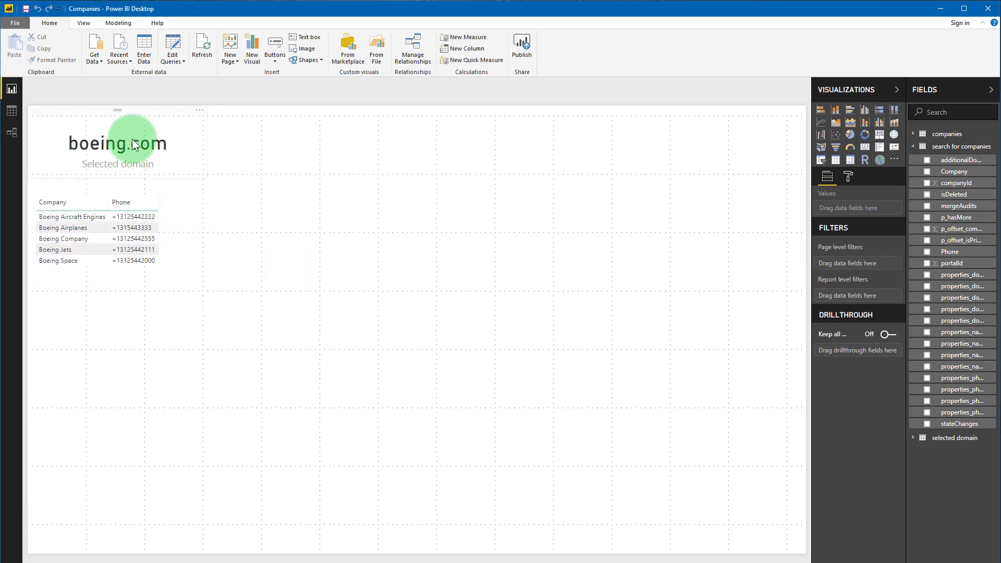
click(137, 114)
click(139, 186)
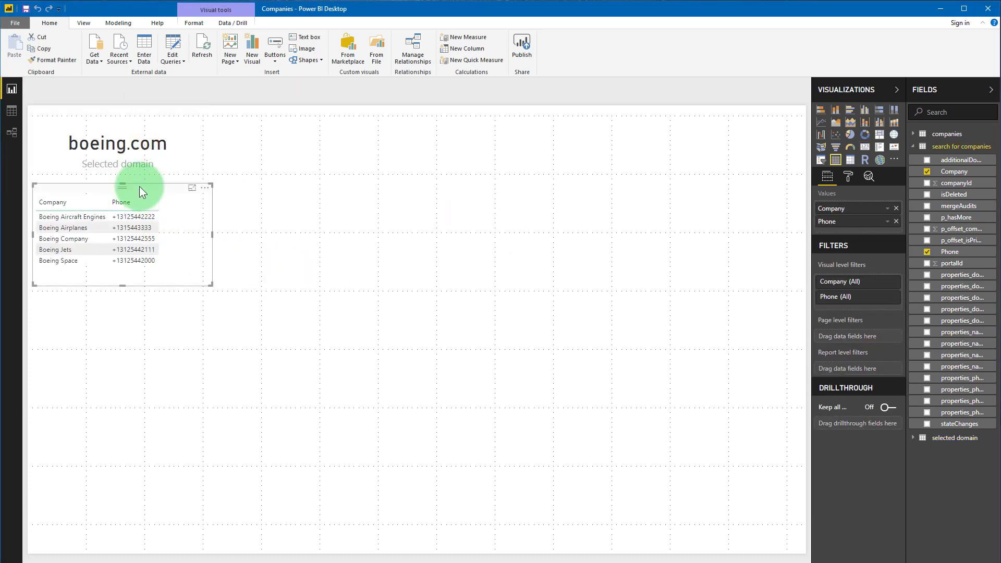
click(50, 271)
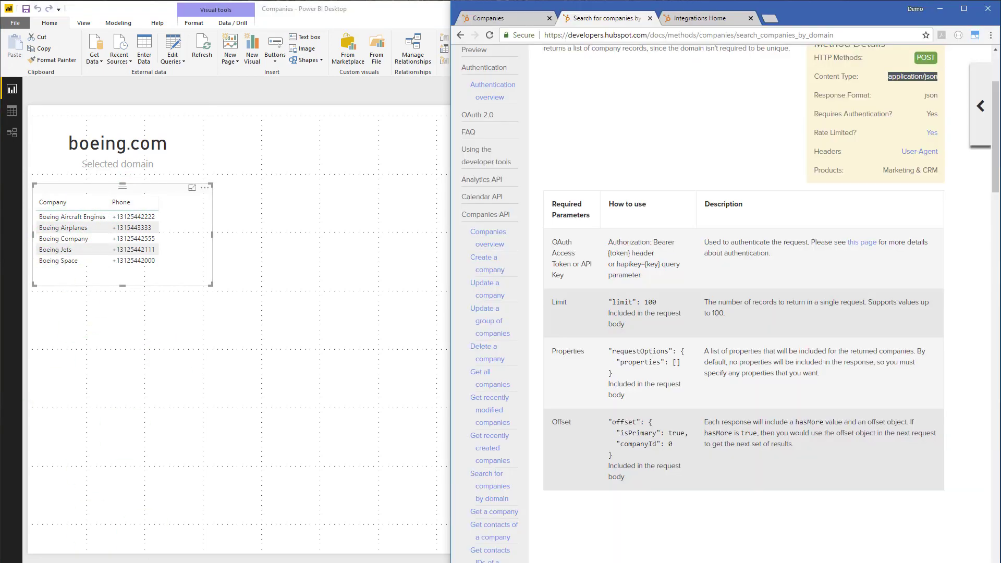
- Search the HubSpot Companies list for boeing.com
click(480, 17)
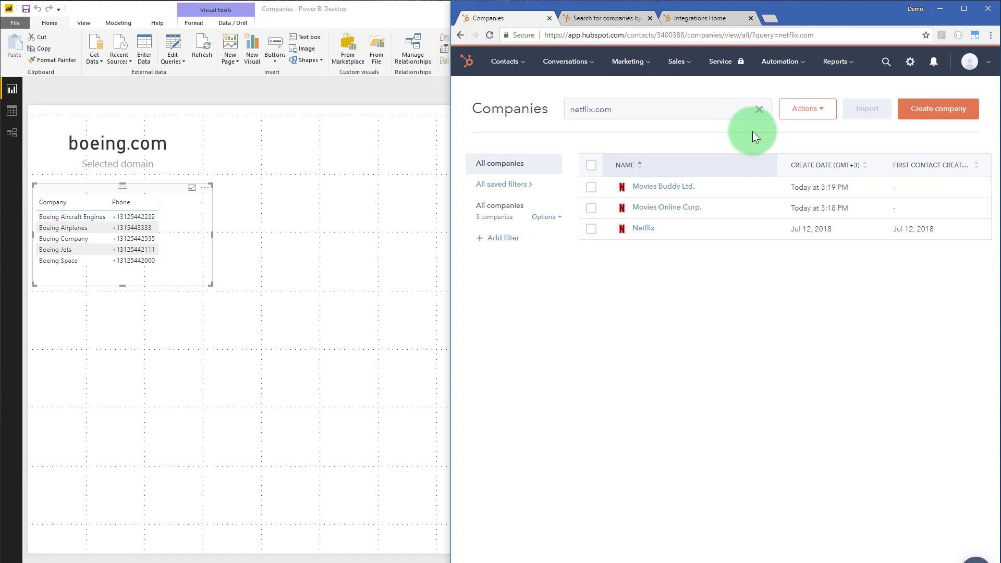
triple_click(675, 109)
text(beoe)
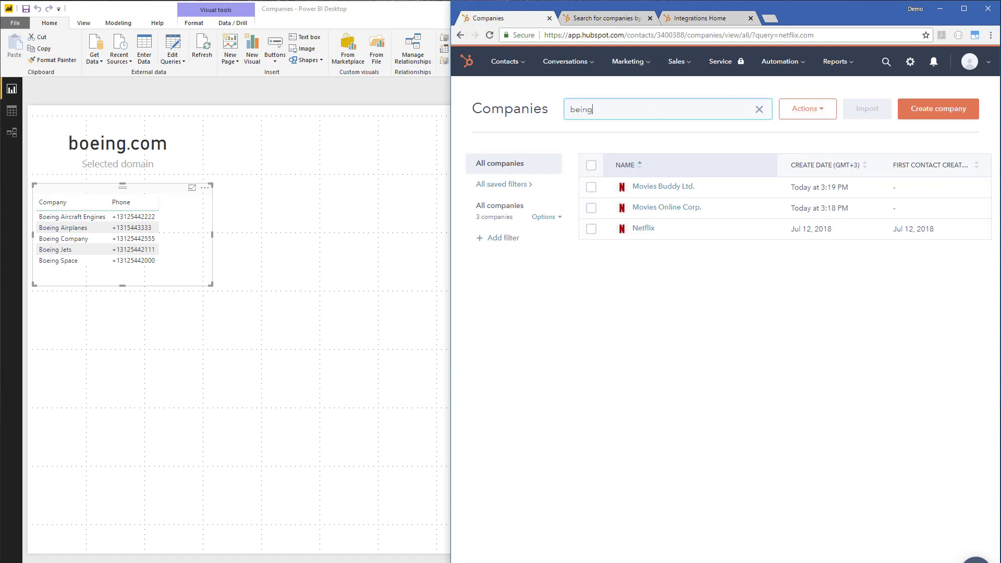
key(BackSpace)
key(BackSpace)
key(BackSpace)
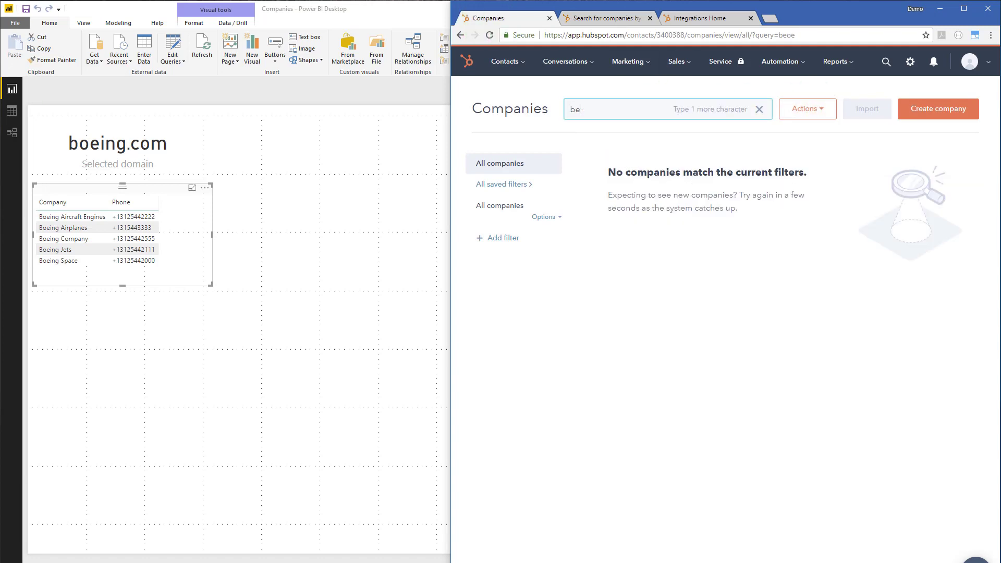
text(oeing.com)
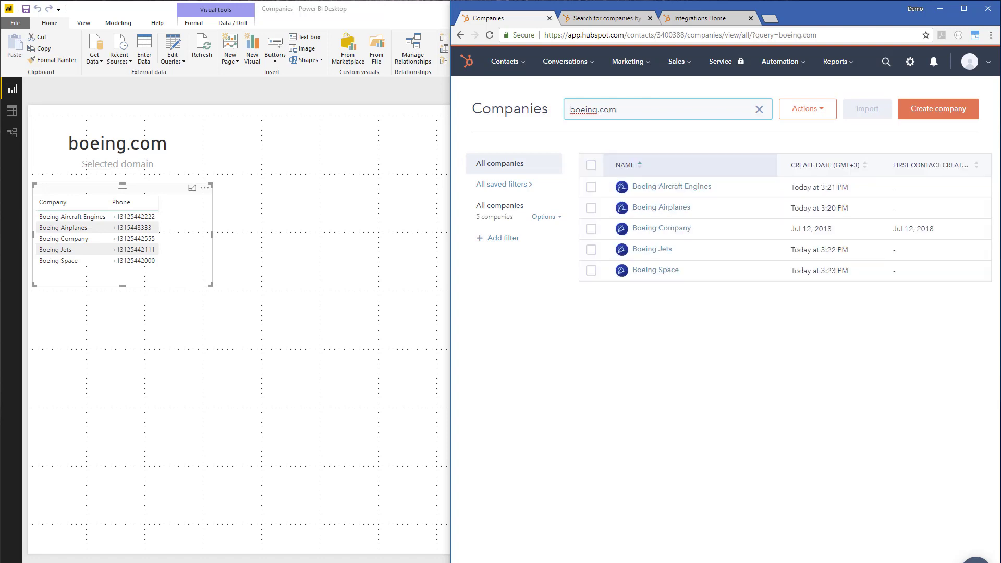
mouse_move(672, 187)
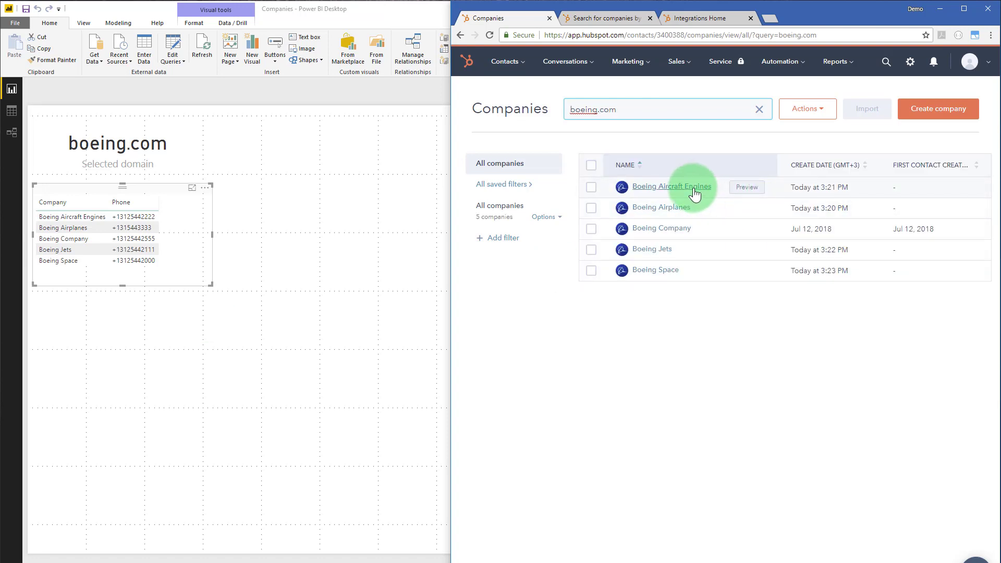
- Check the Boeing Aircraft Engines phone number in HubSpot, then return to the Power BI report
click(695, 189)
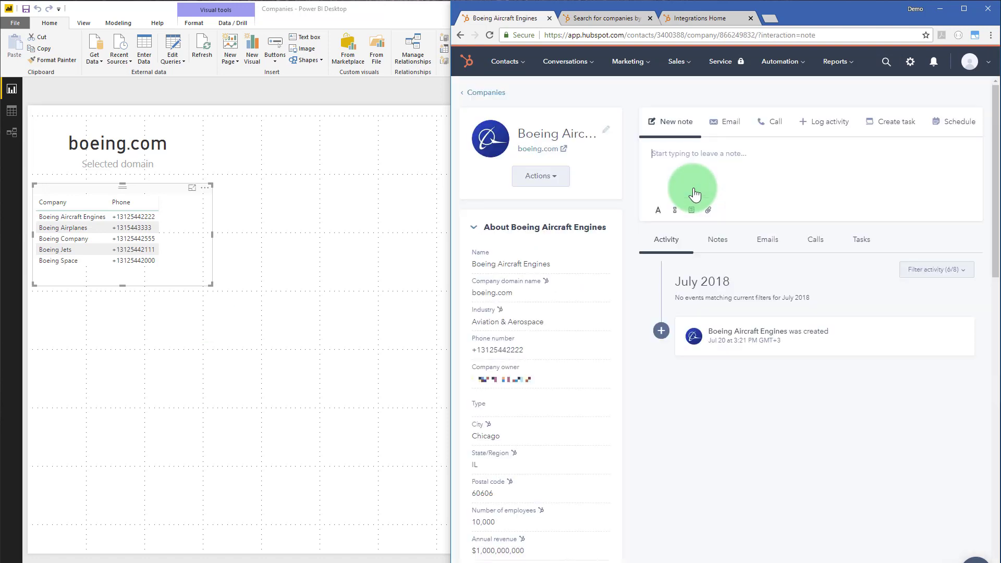
drag(529, 353, 472, 351)
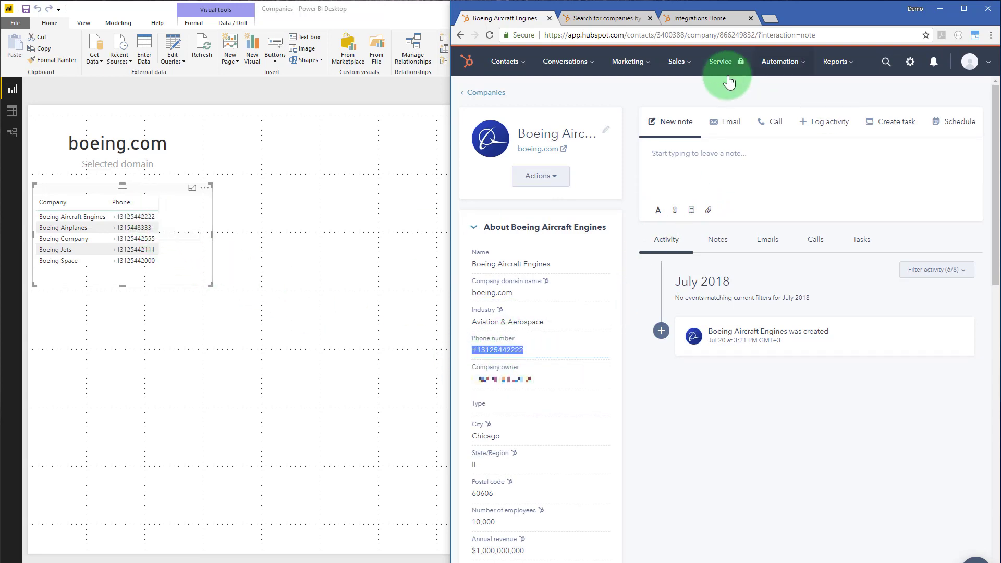
click(289, 151)
- Set Domain to netflix.com and apply, listing Movies Buddy Ltd., Movies Online Corp. and Netflix
click(172, 58)
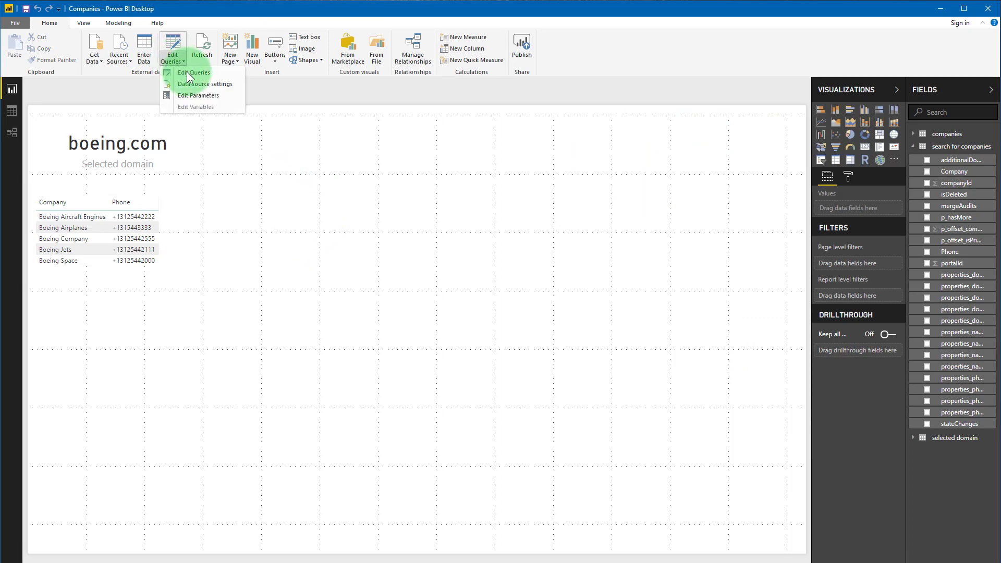
click(210, 95)
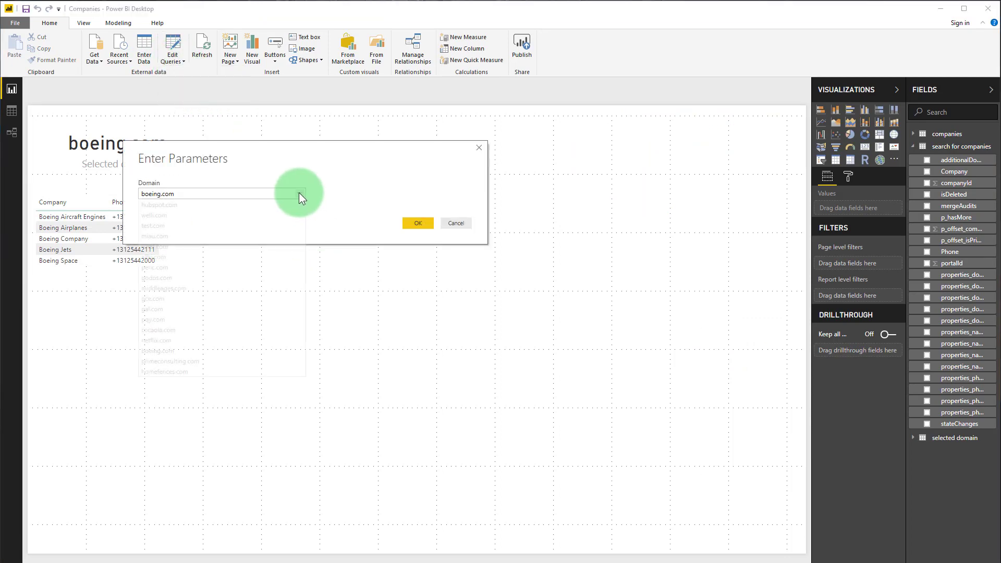
click(300, 193)
click(165, 340)
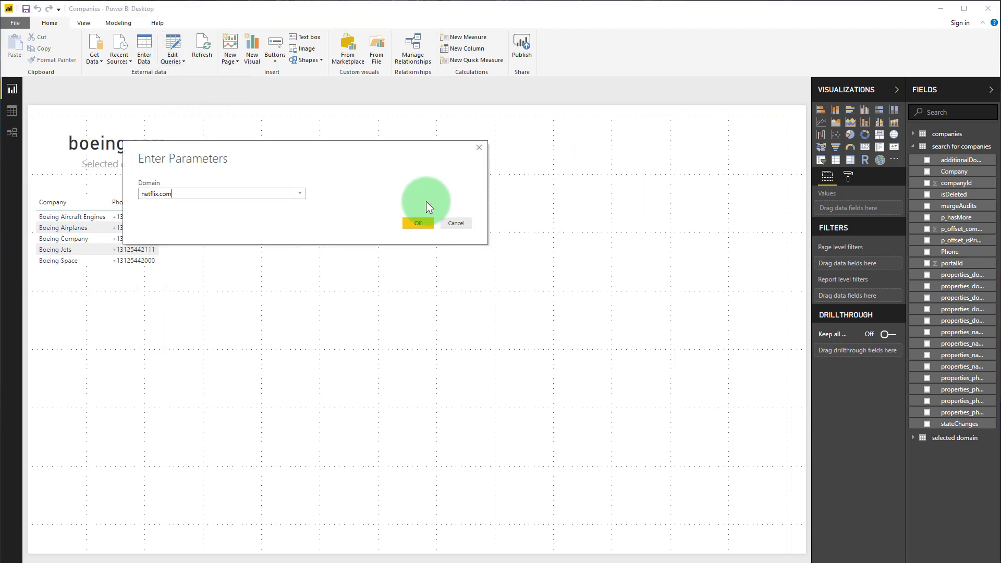
click(418, 223)
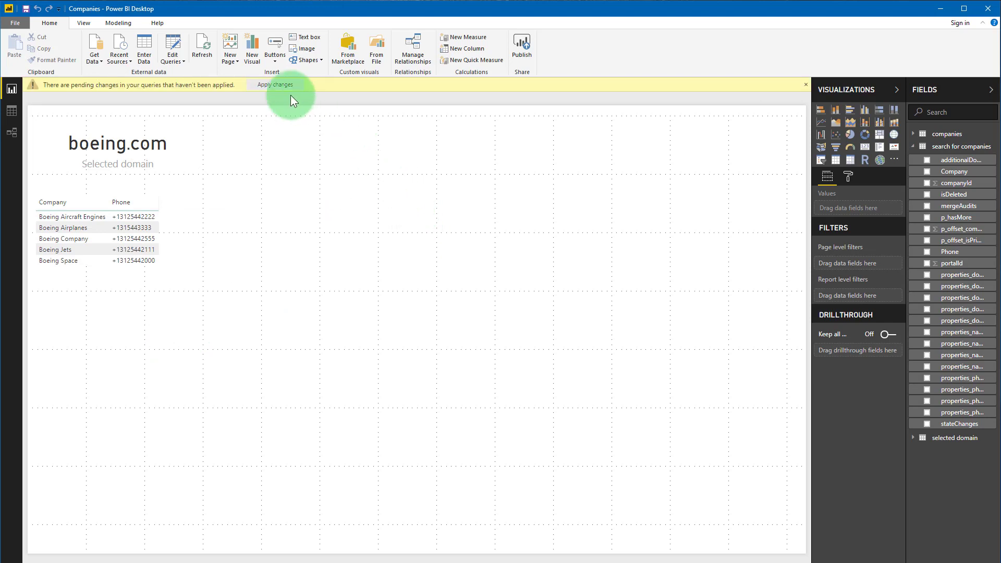
click(270, 86)
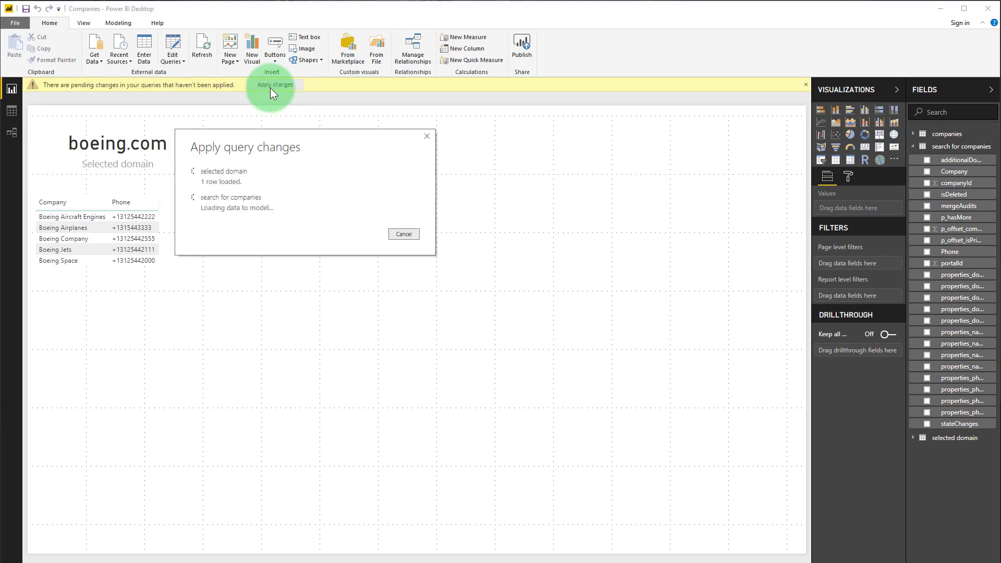
mouse_move(102, 221)
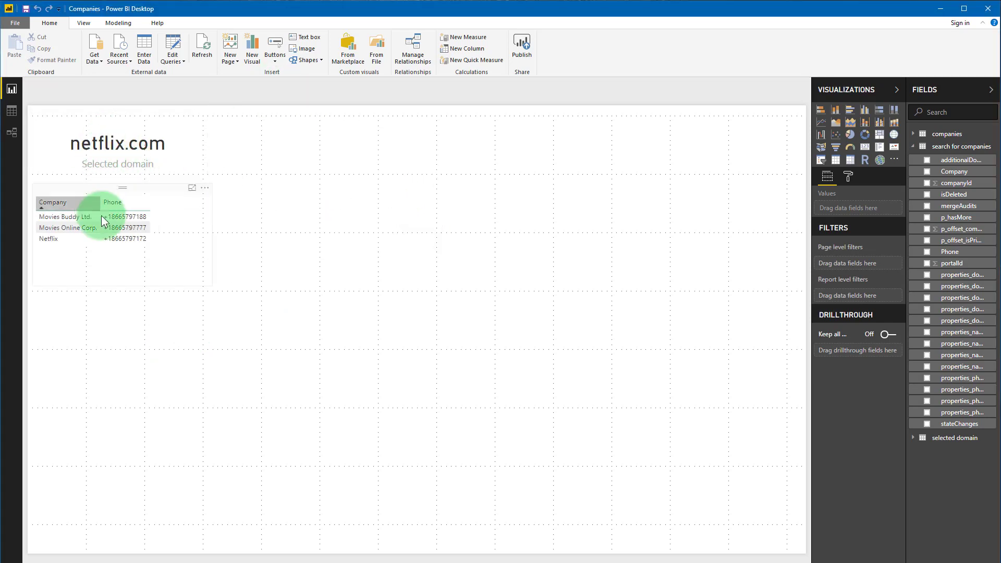
click(57, 217)
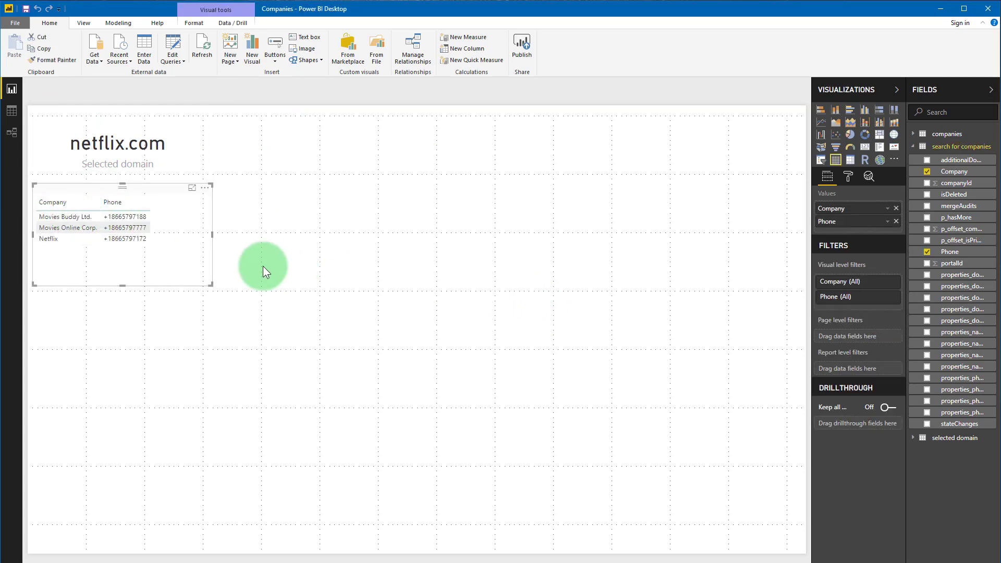
click(292, 86)
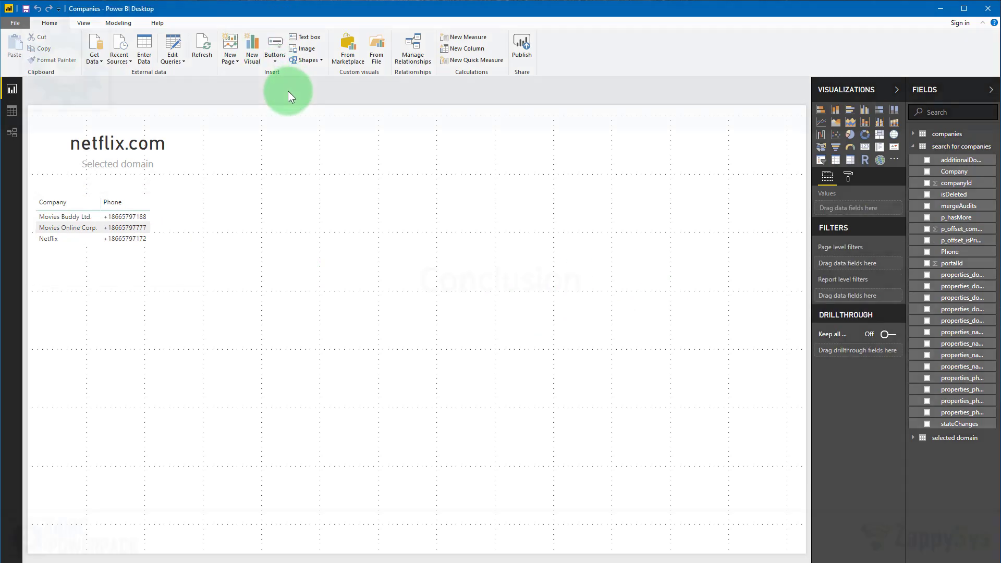